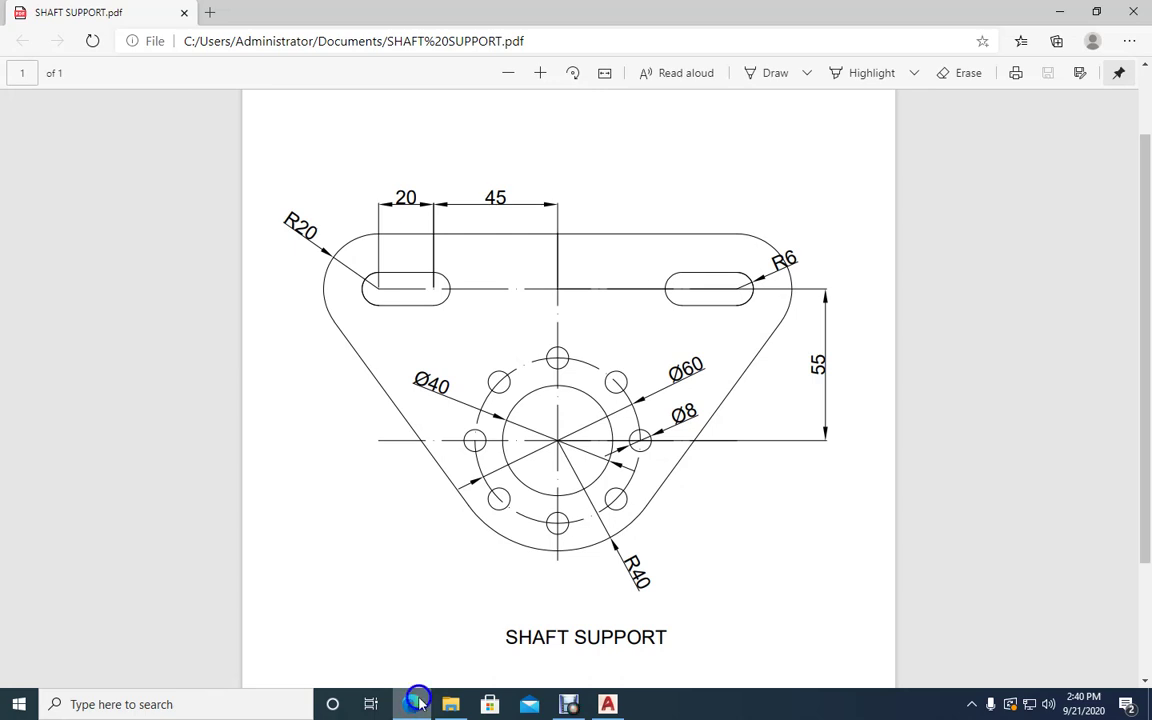
# Step: Switch to AutoCAD and close the anchor plate drawing without saving it
pyautogui.click(606, 704)
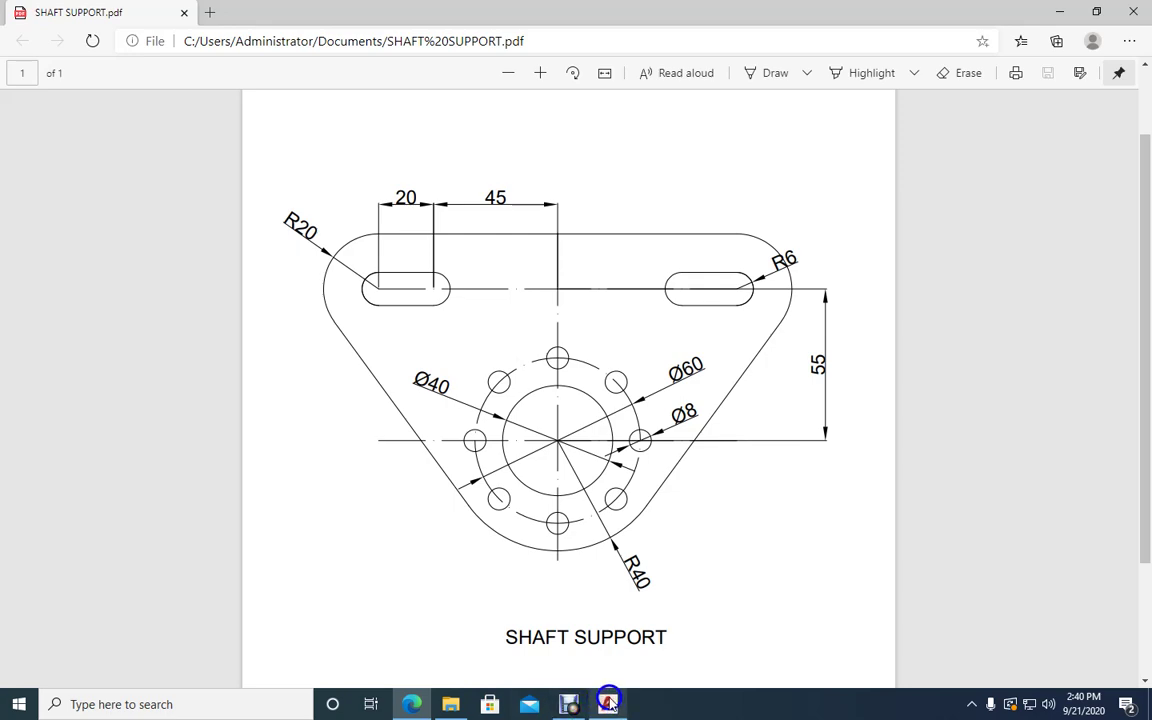
pyautogui.moveTo(610, 704)
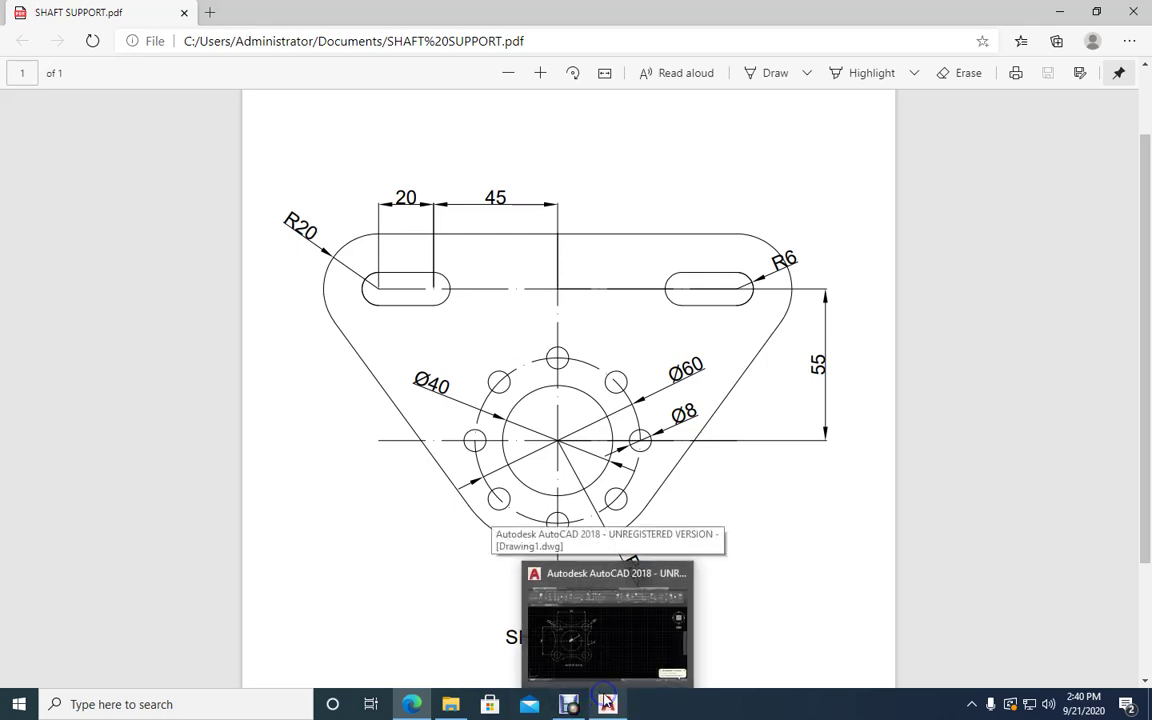
pyautogui.click(607, 704)
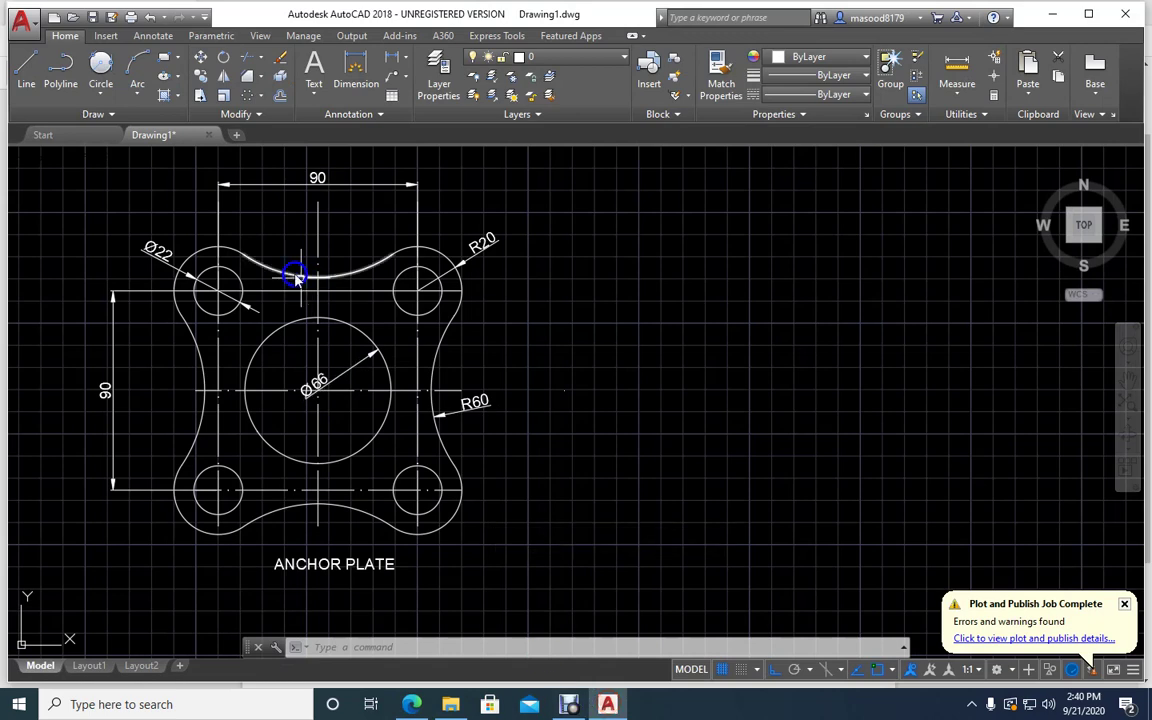
pyautogui.click(209, 135)
pyautogui.click(572, 389)
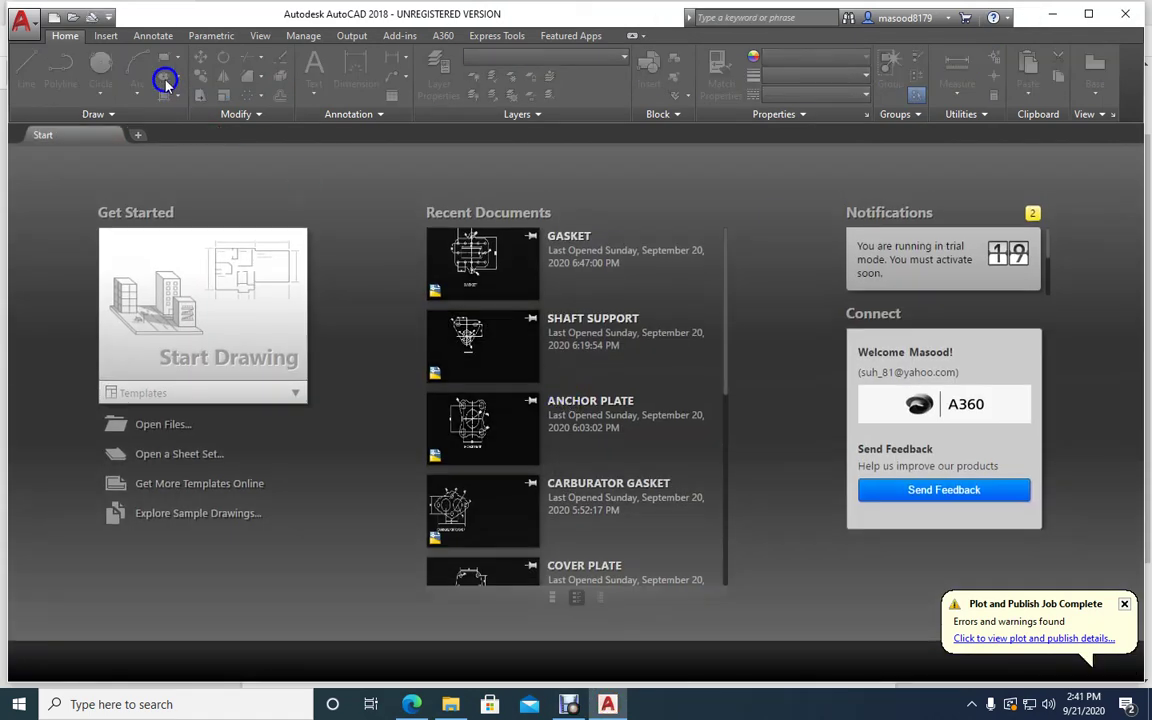
# Step: Create a new drawing from the acadiso template
pyautogui.click(53, 18)
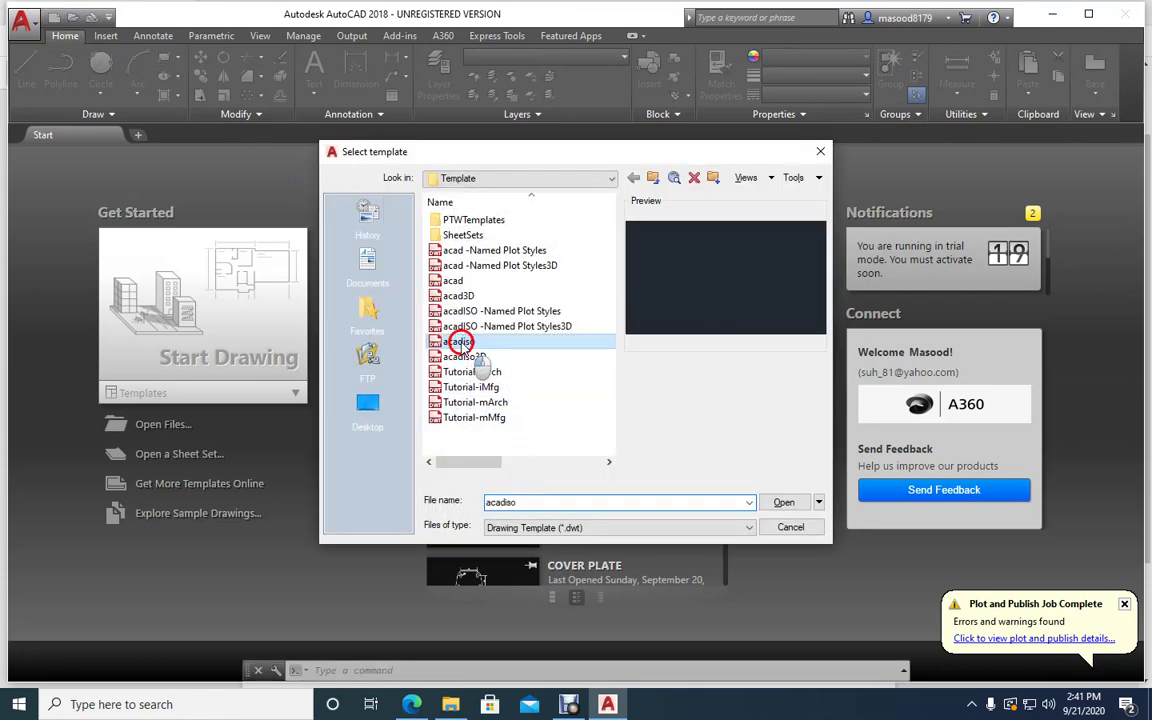
pyautogui.doubleClick(458, 342)
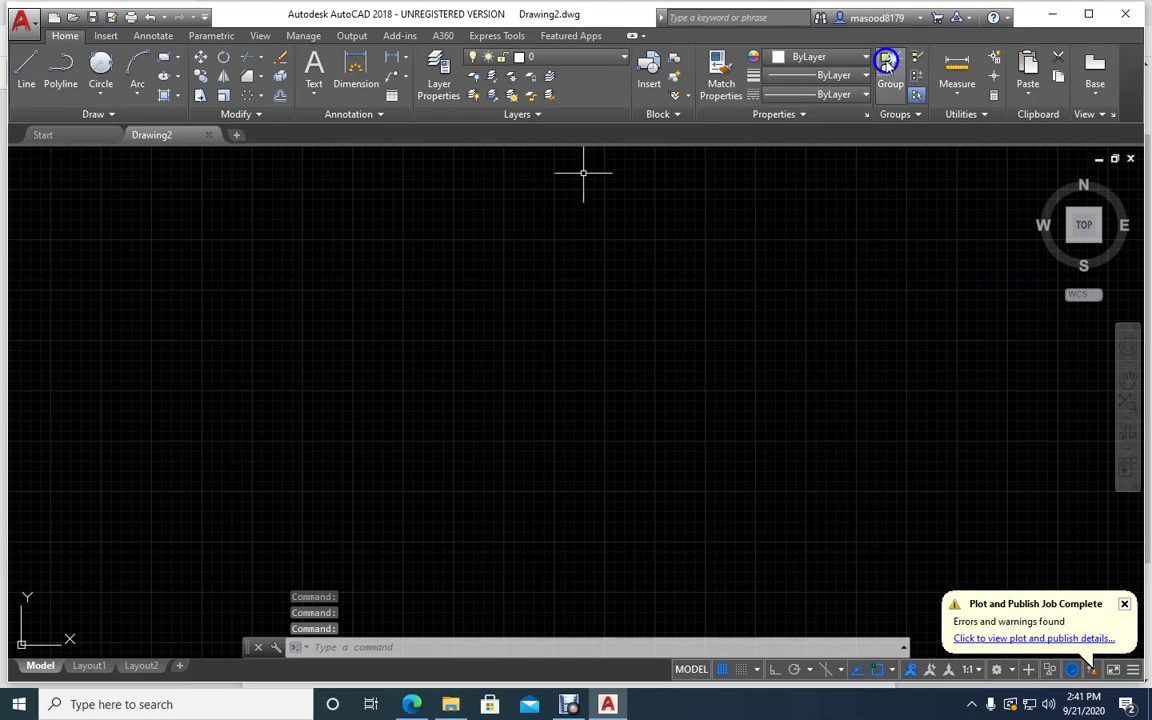
# Step: Load the ISO long-dash dot linetype ACAD_ISO04W100 into the drawing
pyautogui.click(866, 95)
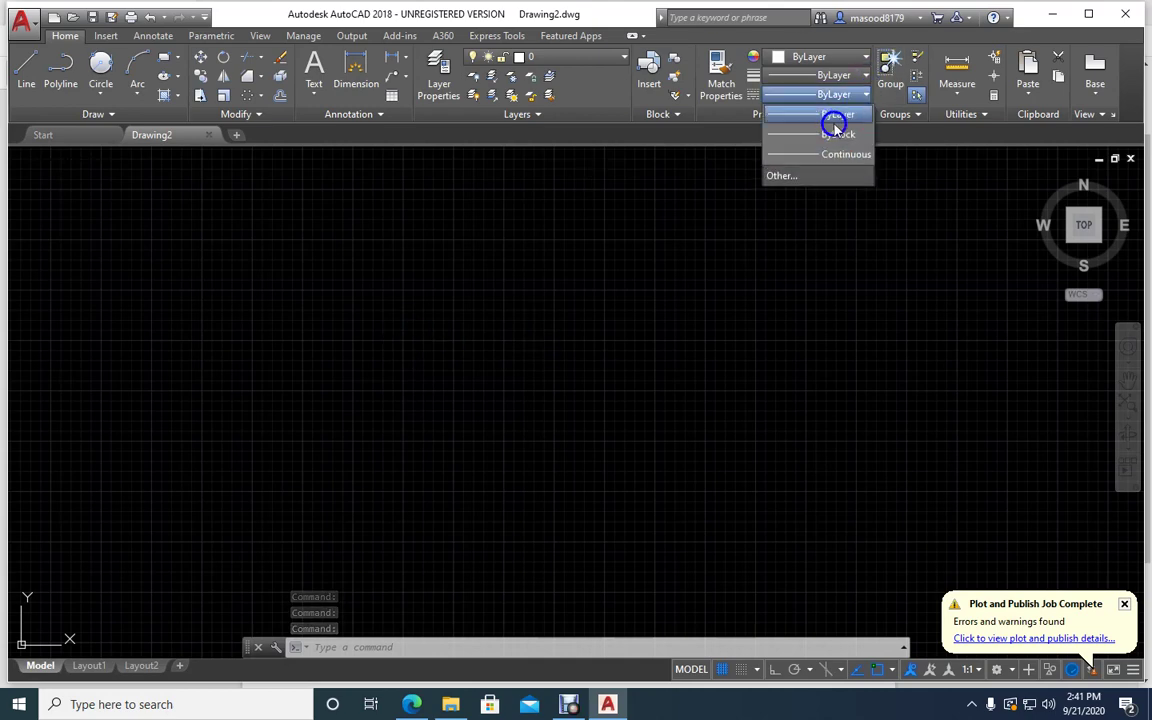
pyautogui.click(779, 176)
pyautogui.click(699, 217)
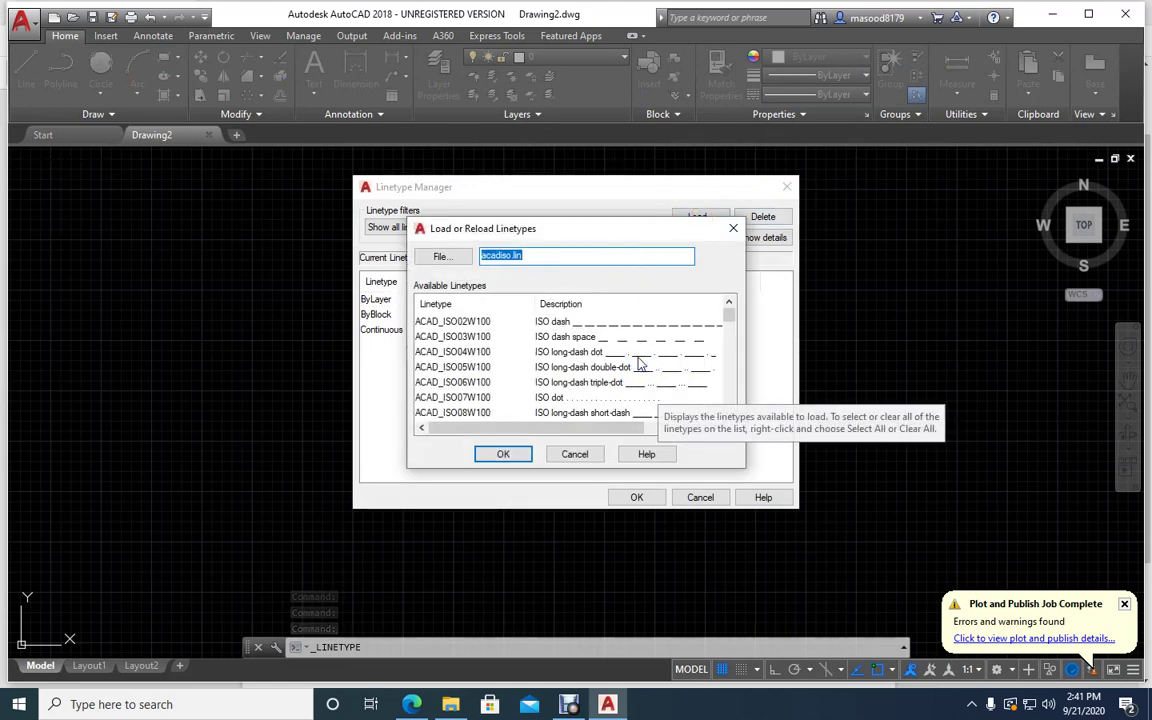
pyautogui.click(637, 354)
pyautogui.click(520, 454)
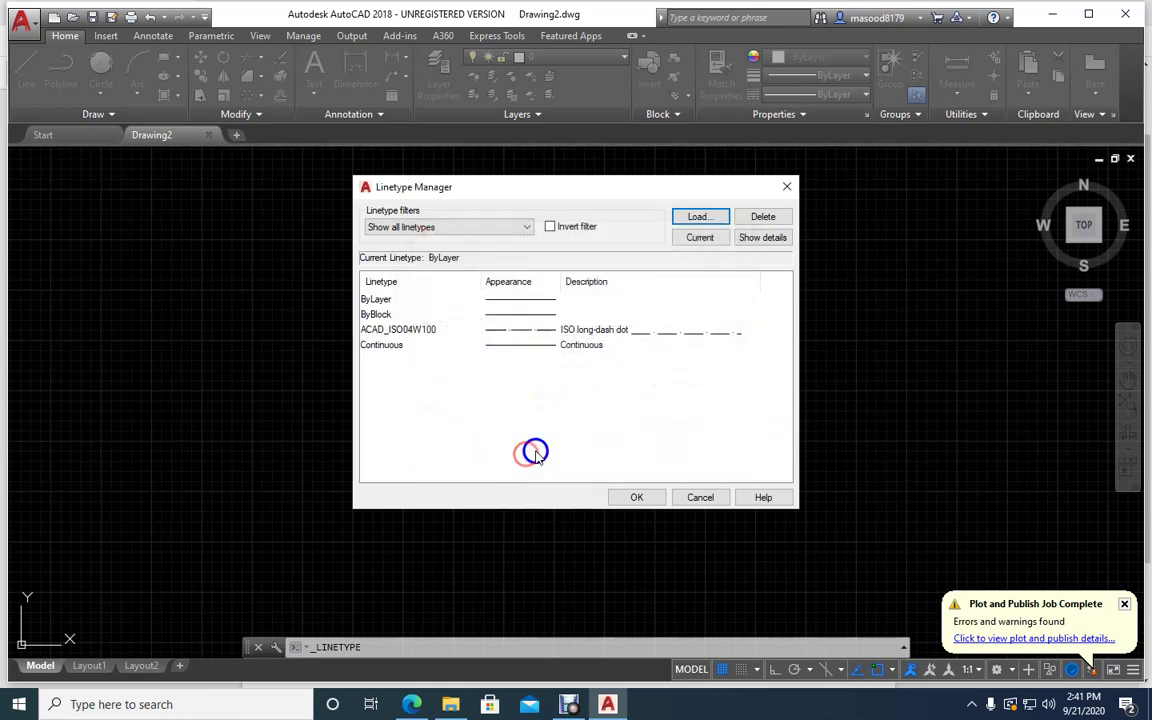
pyautogui.click(640, 497)
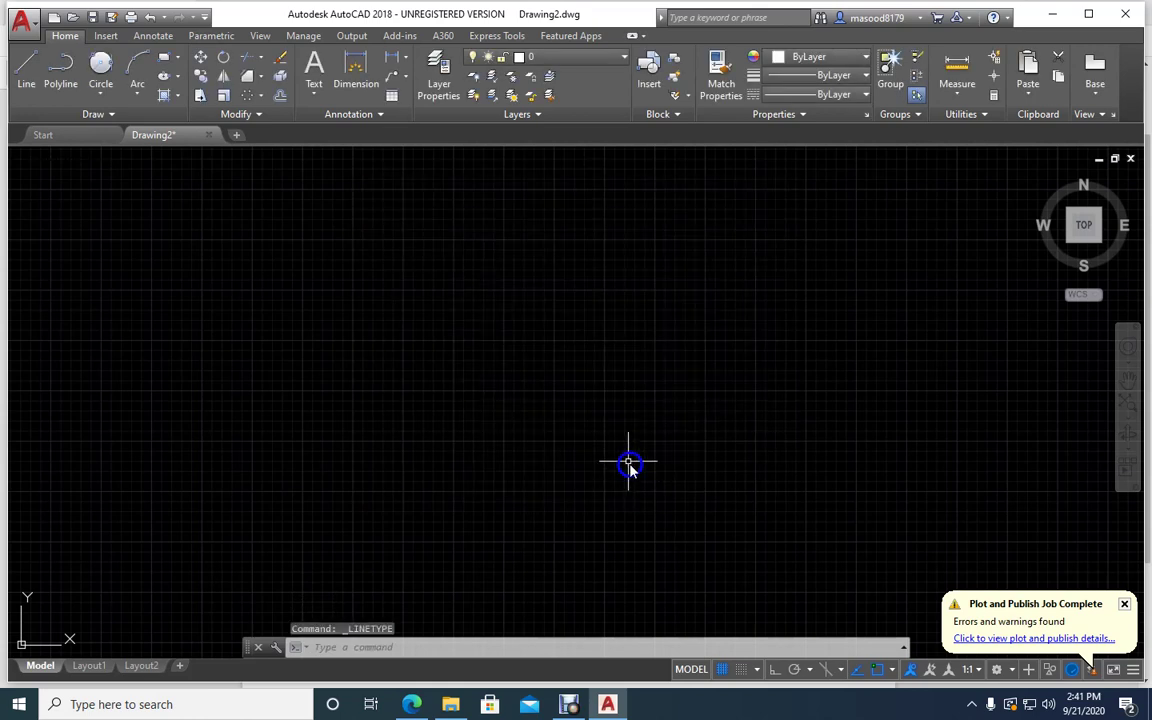
# Step: Check the shaft support reference PDF, return to AutoCAD and make ACAD_ISO04W100 the current linetype
pyautogui.click(413, 687)
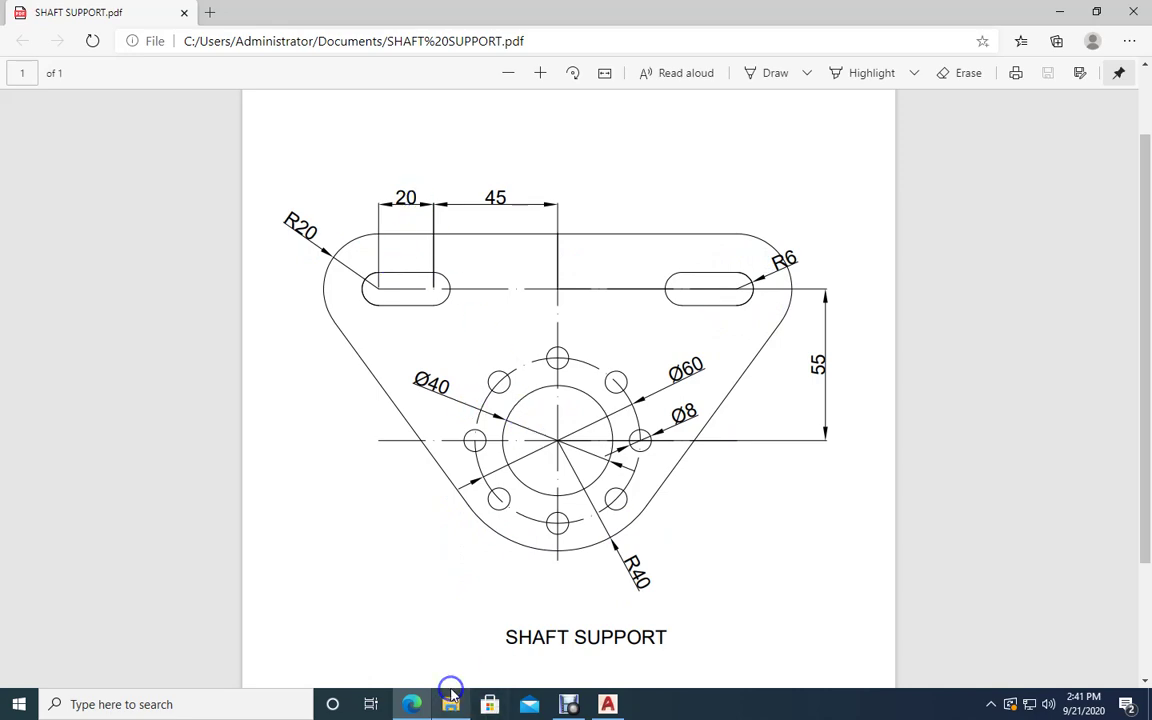
pyautogui.click(608, 706)
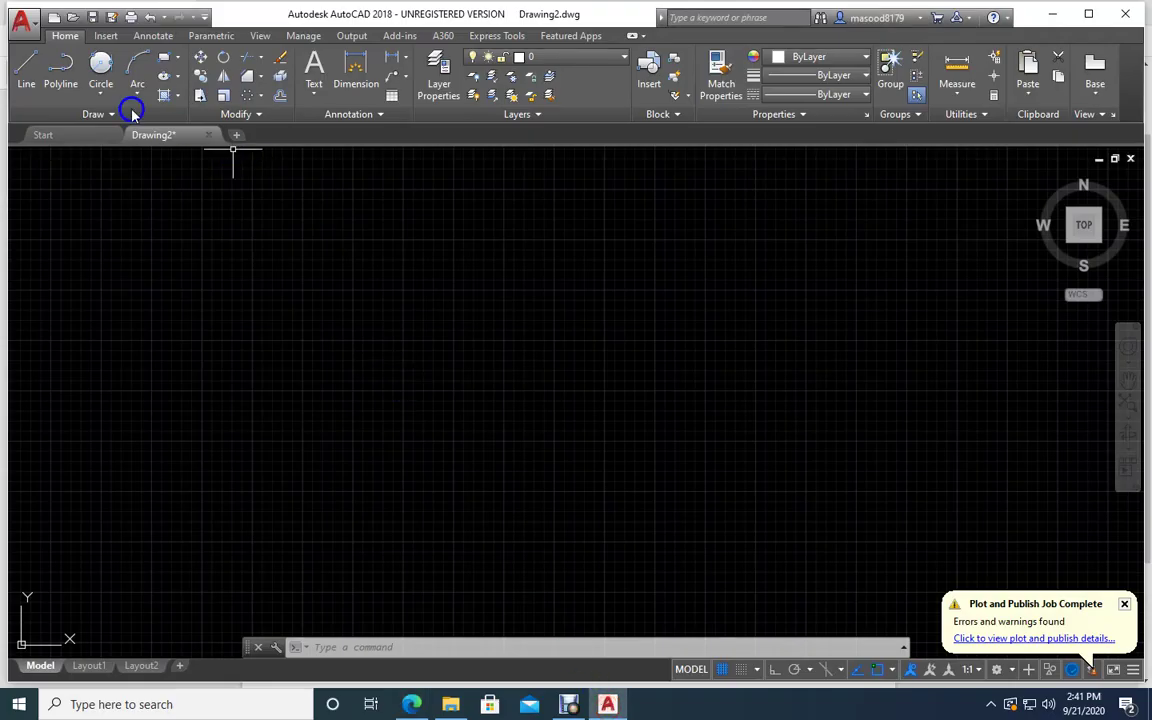
pyautogui.click(860, 94)
pyautogui.click(789, 154)
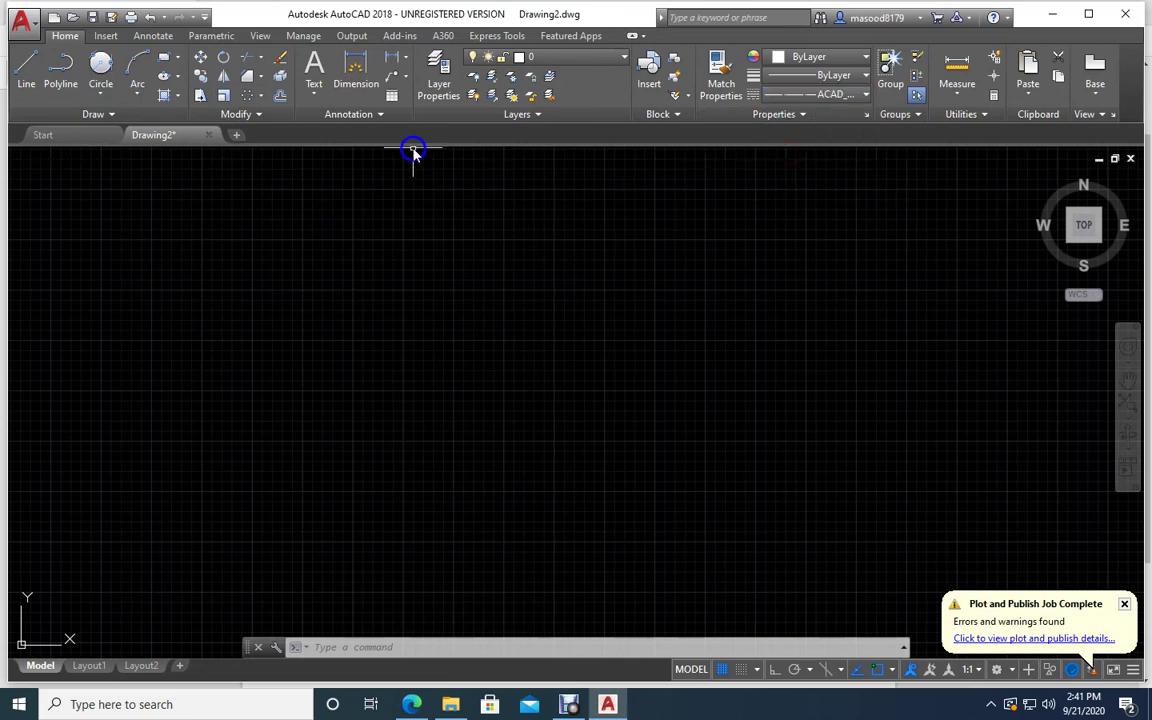
# Step: Draw a horizontal centre line 180 units long with Ortho on, checking the reference PDF for its size
pyautogui.click(38, 62)
pyautogui.click(180, 356)
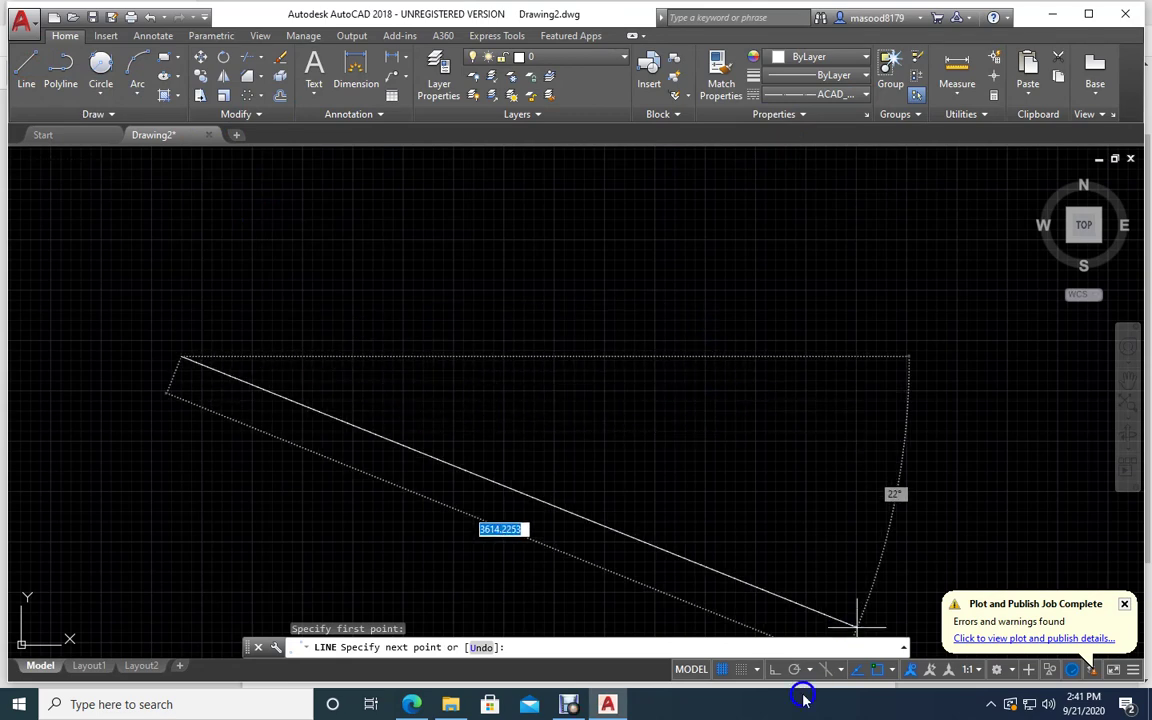
pyautogui.click(779, 670)
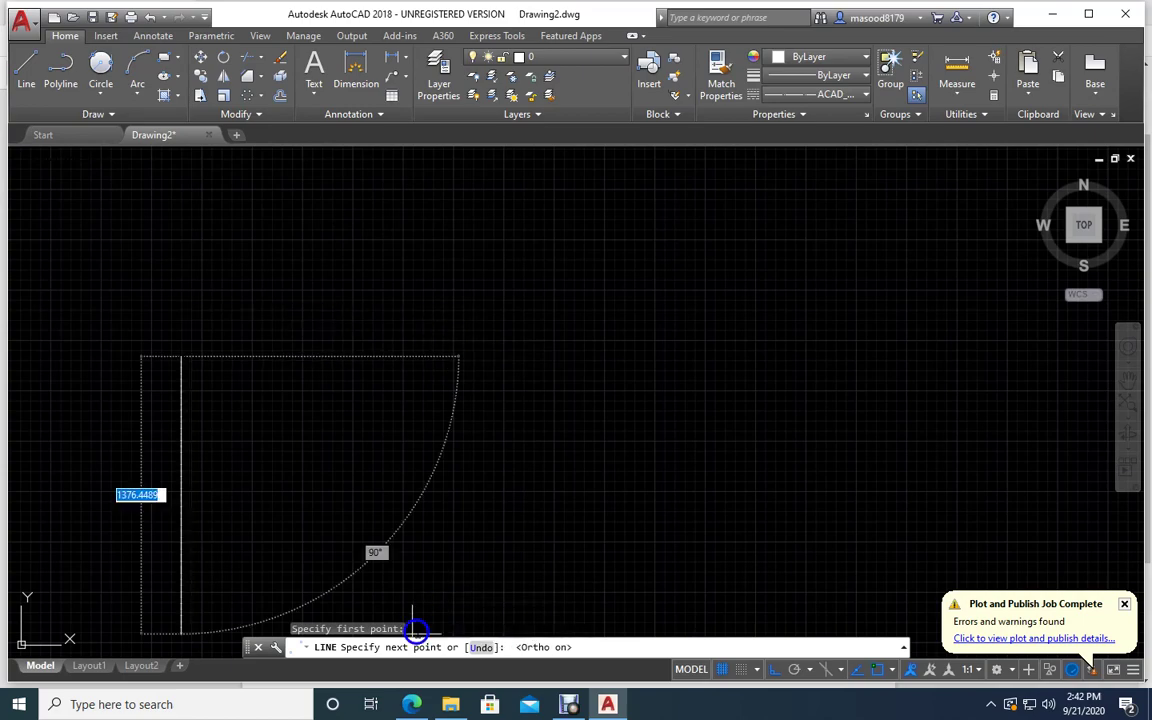
pyautogui.click(411, 704)
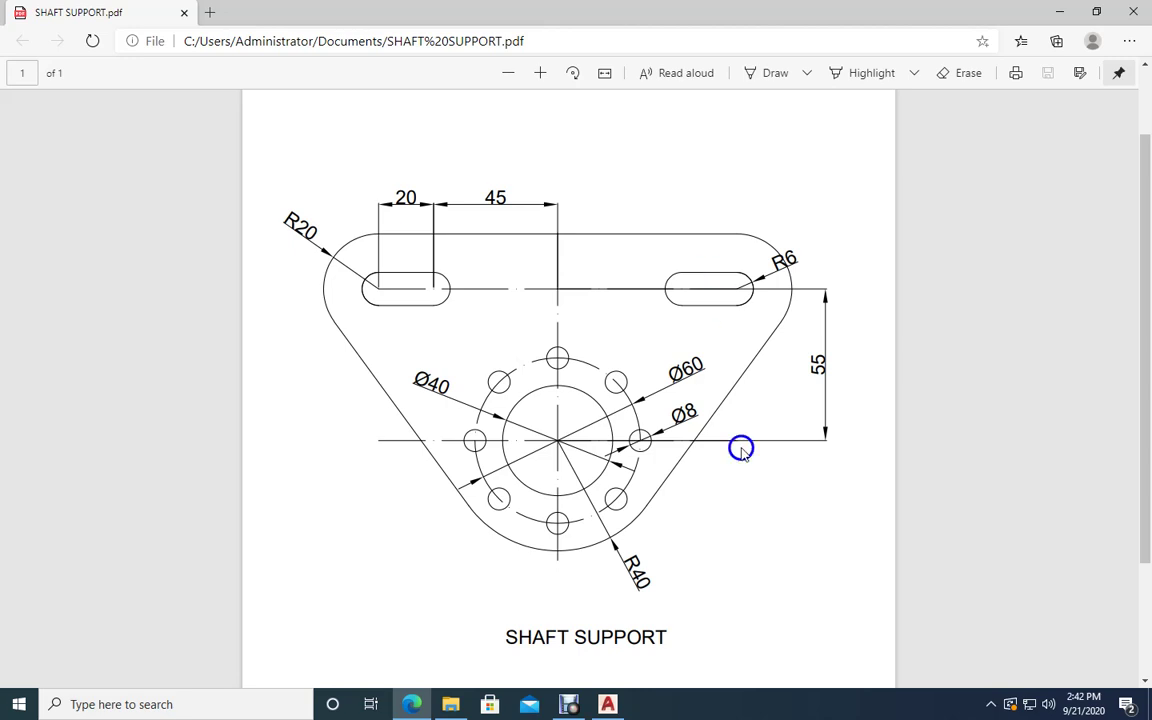
pyautogui.click(607, 704)
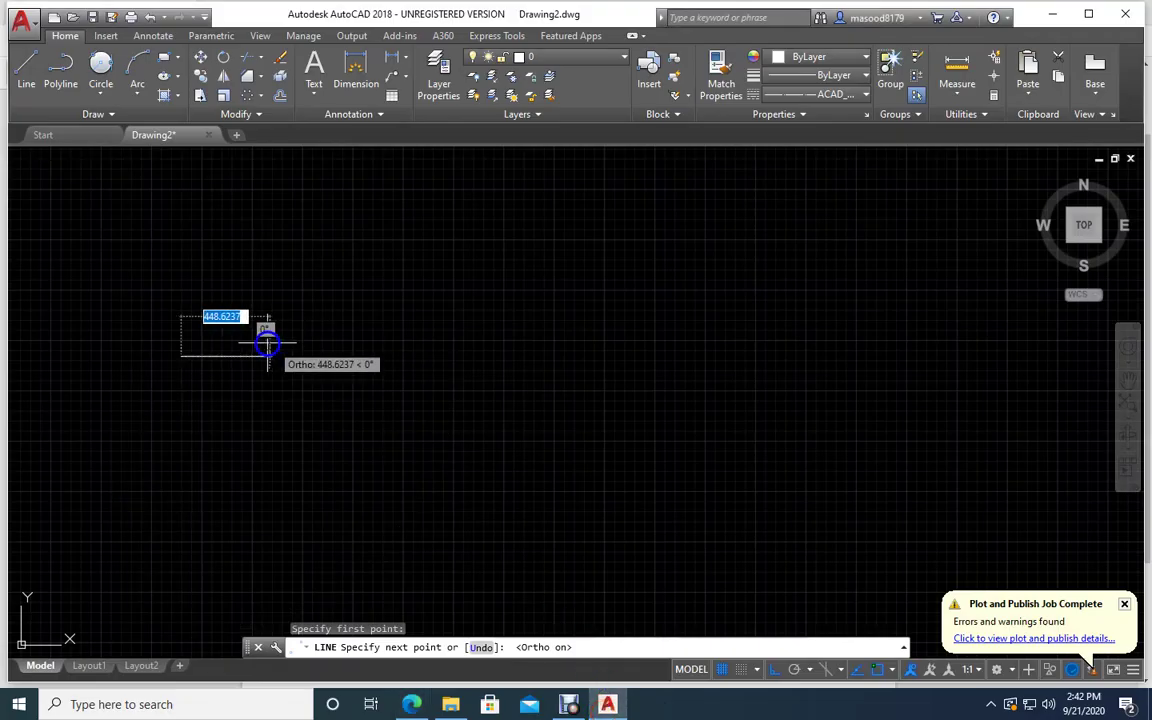
pyautogui.write('1')
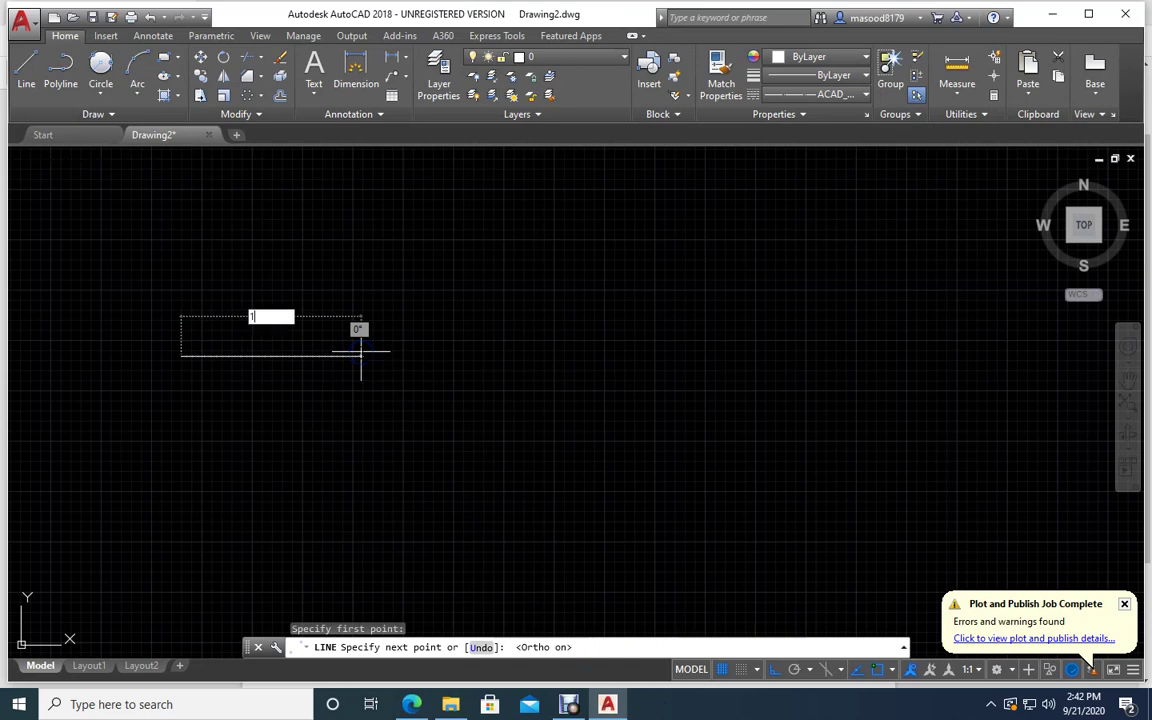
pyautogui.write('80')
pyautogui.press('Return')
pyautogui.press('Return')
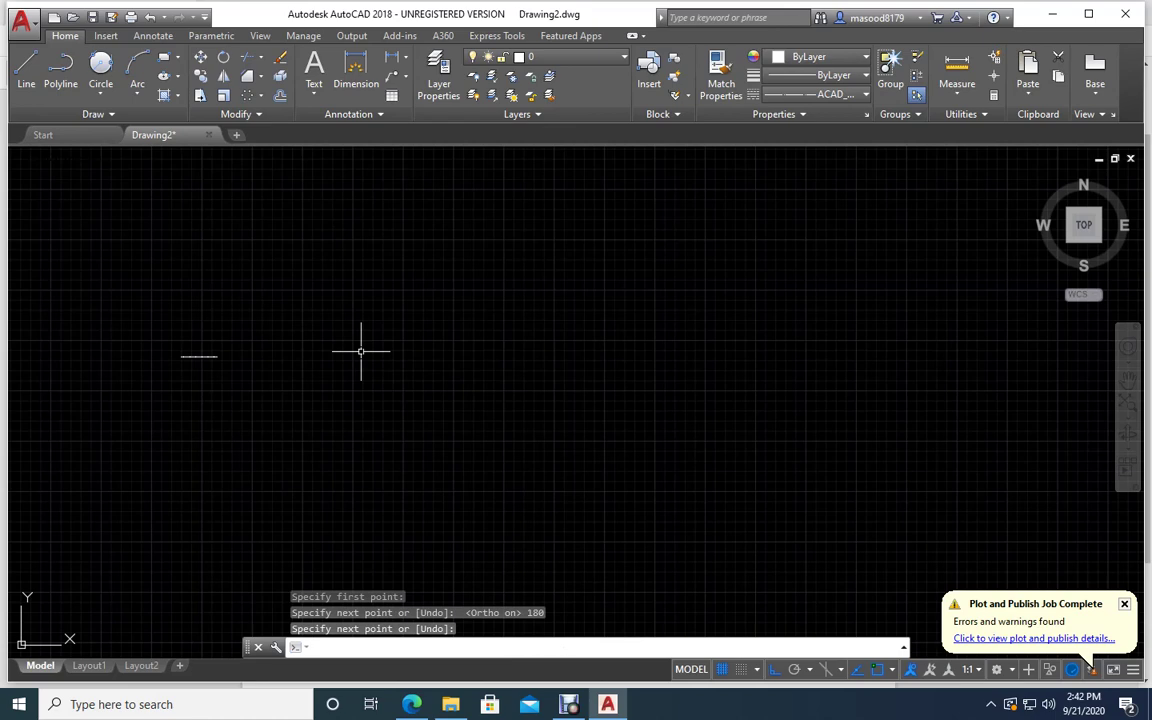
# Step: Turn on the Midpoint object snap and draw a vertical centre line straight down from the horizontal line's midpoint
pyautogui.write('z')
pyautogui.press('Return')
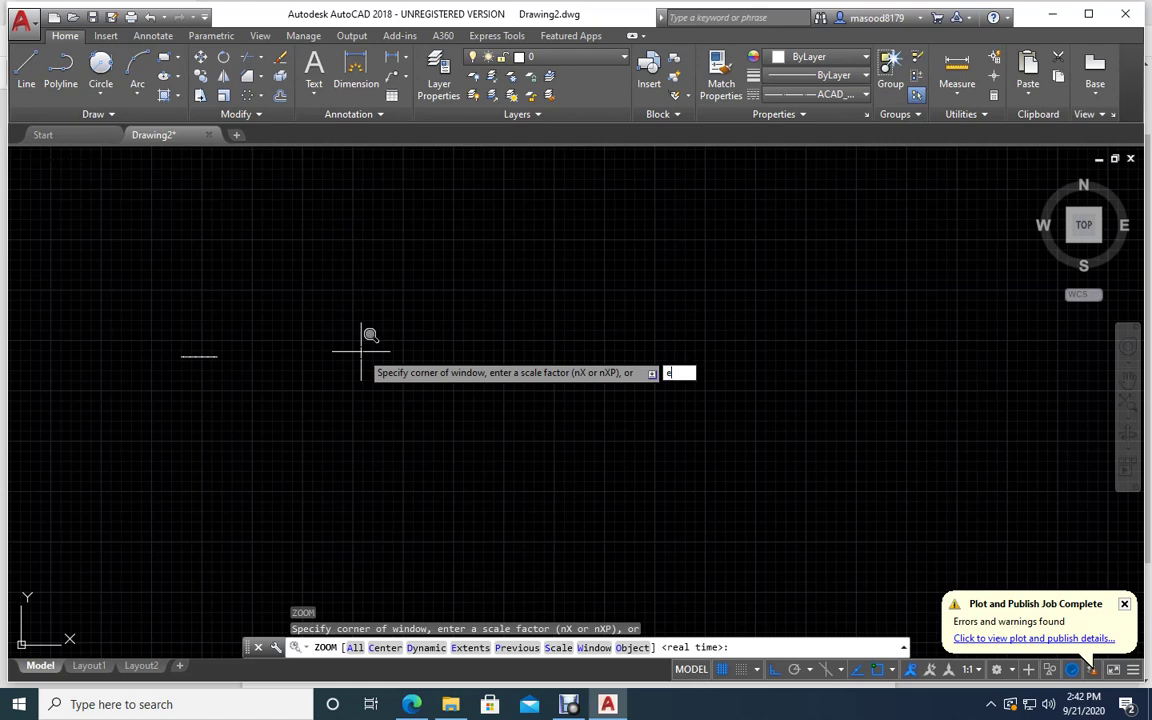
pyautogui.press('Return')
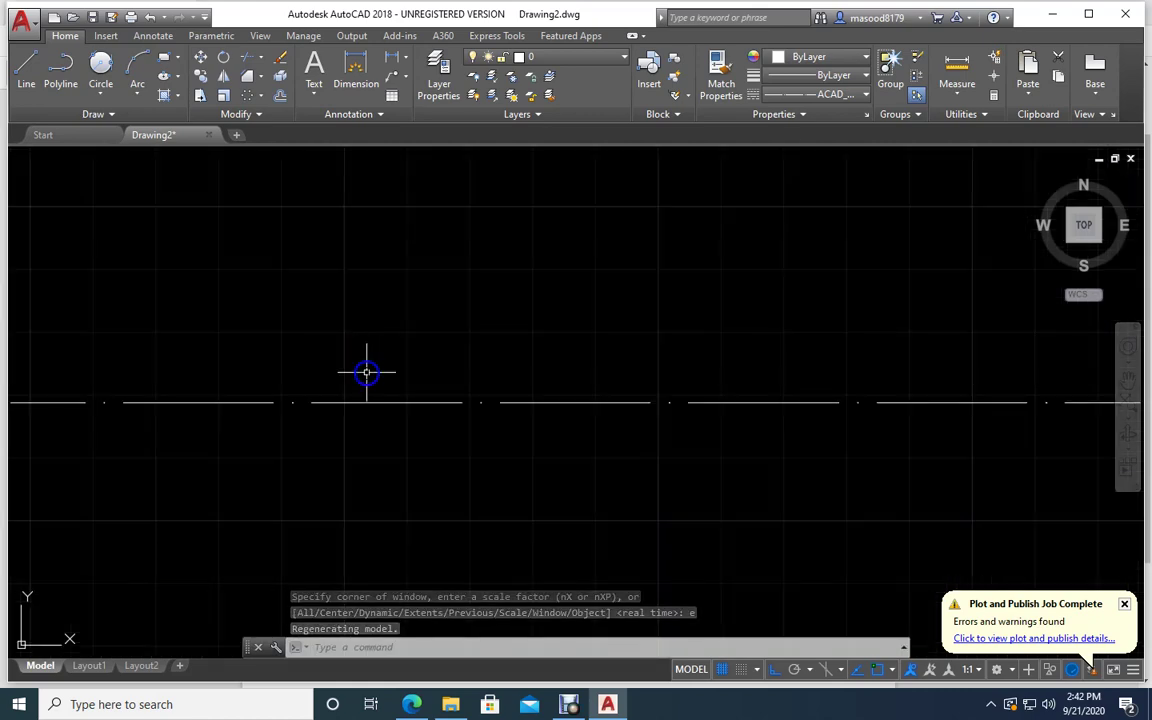
pyautogui.scroll(-3, 463, 348)
pyautogui.moveTo(478, 337); pyautogui.dragTo(473, 218, button='middle')
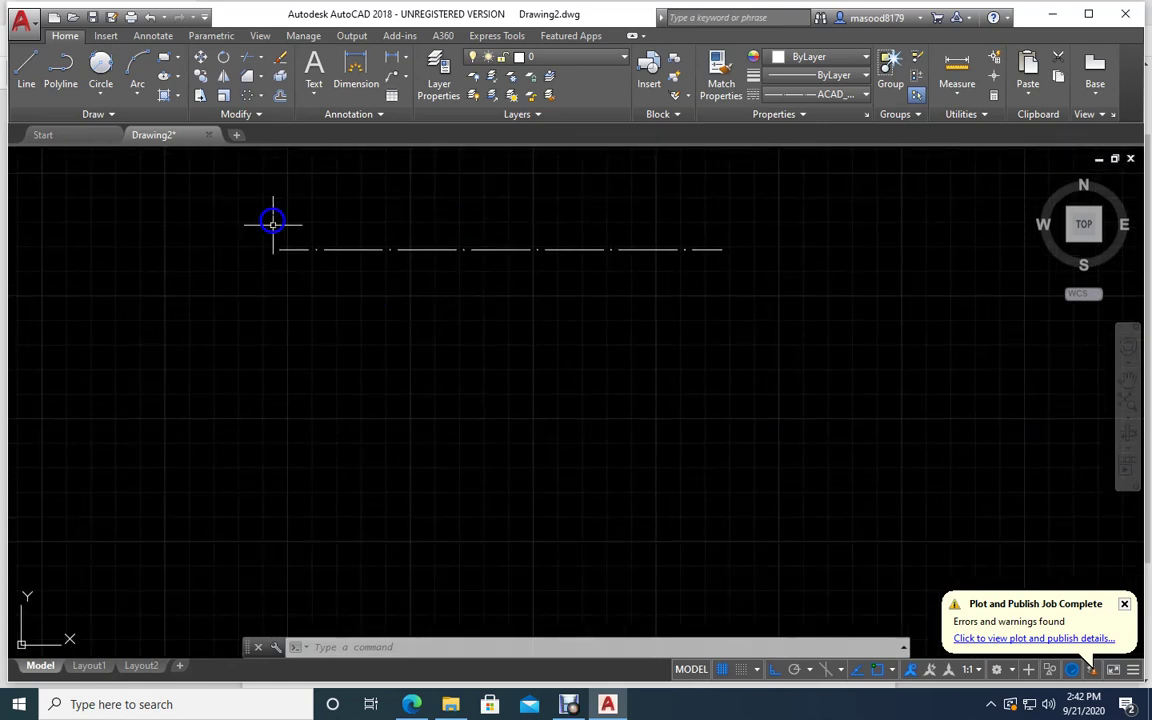
pyautogui.click(30, 68)
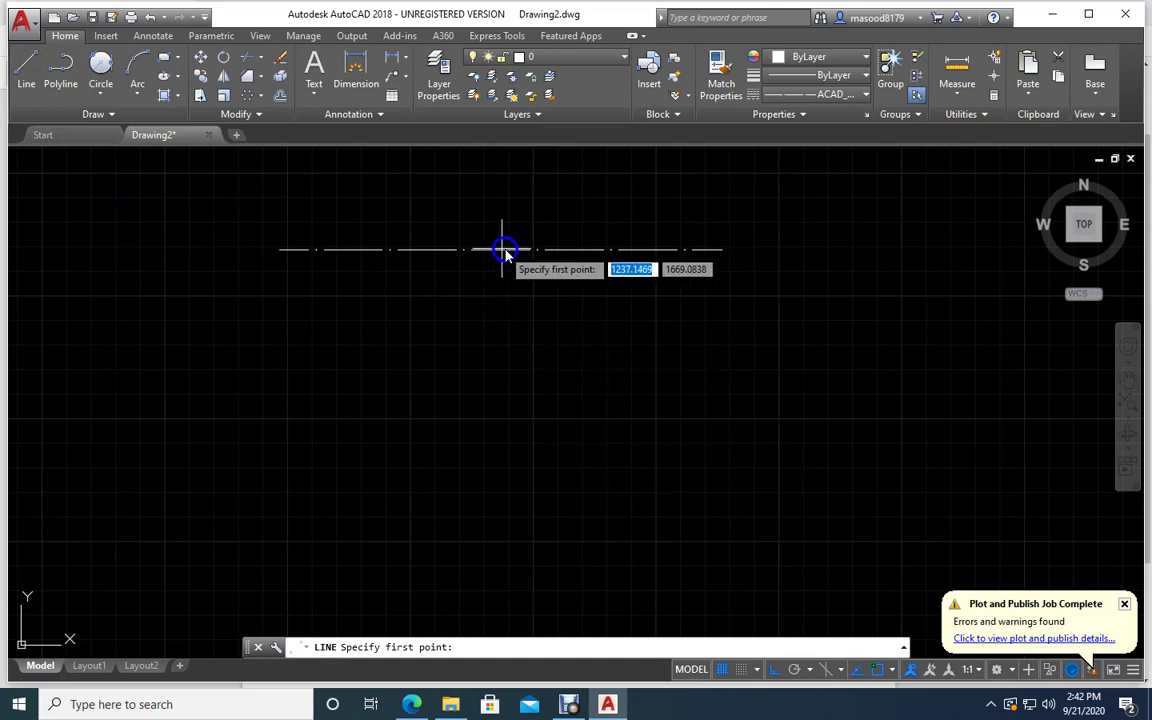
pyautogui.click(893, 670)
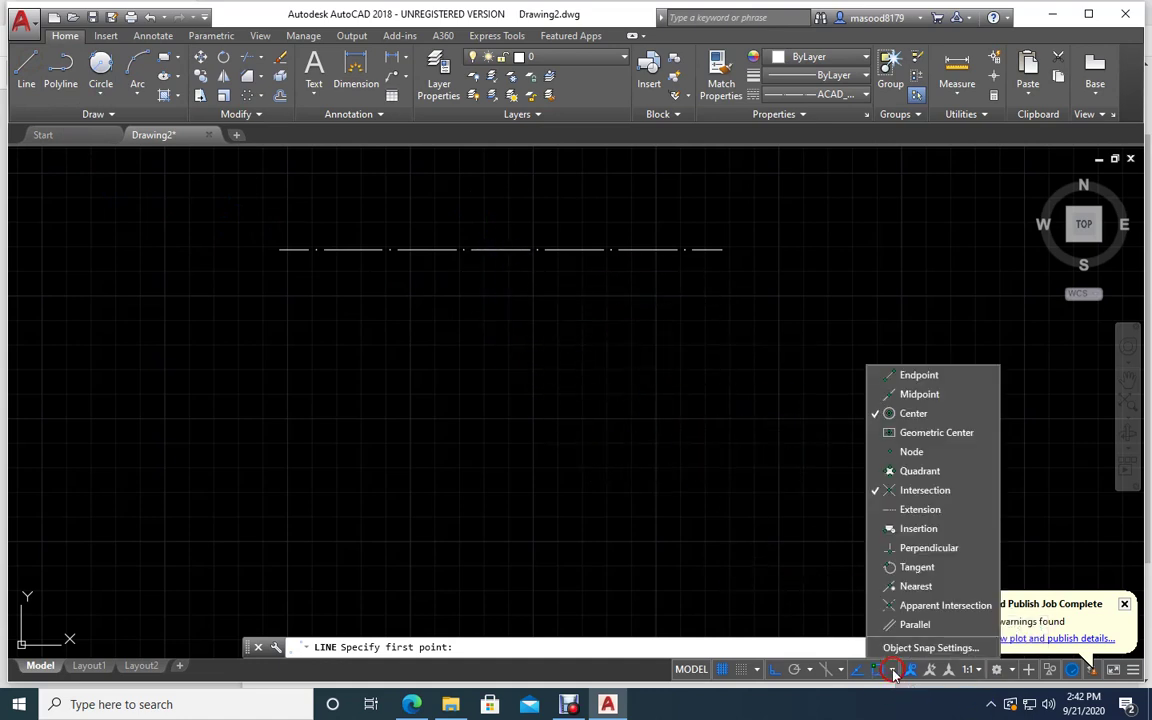
pyautogui.click(920, 397)
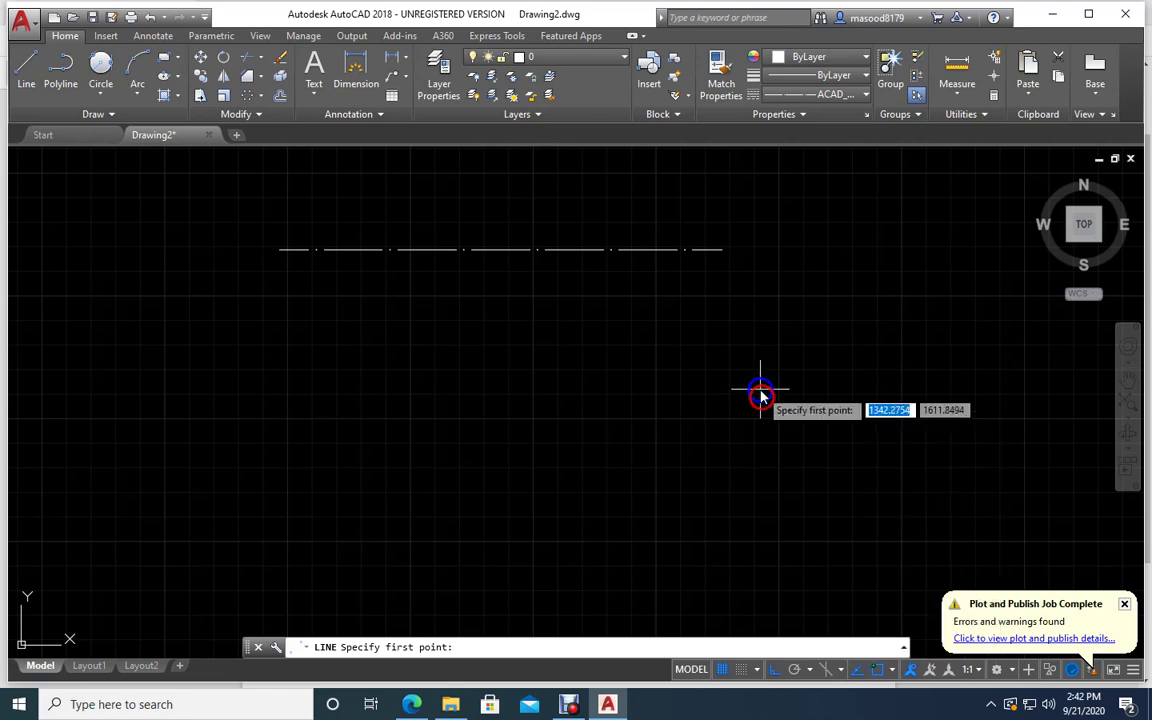
pyautogui.click(500, 250)
pyautogui.click(512, 518)
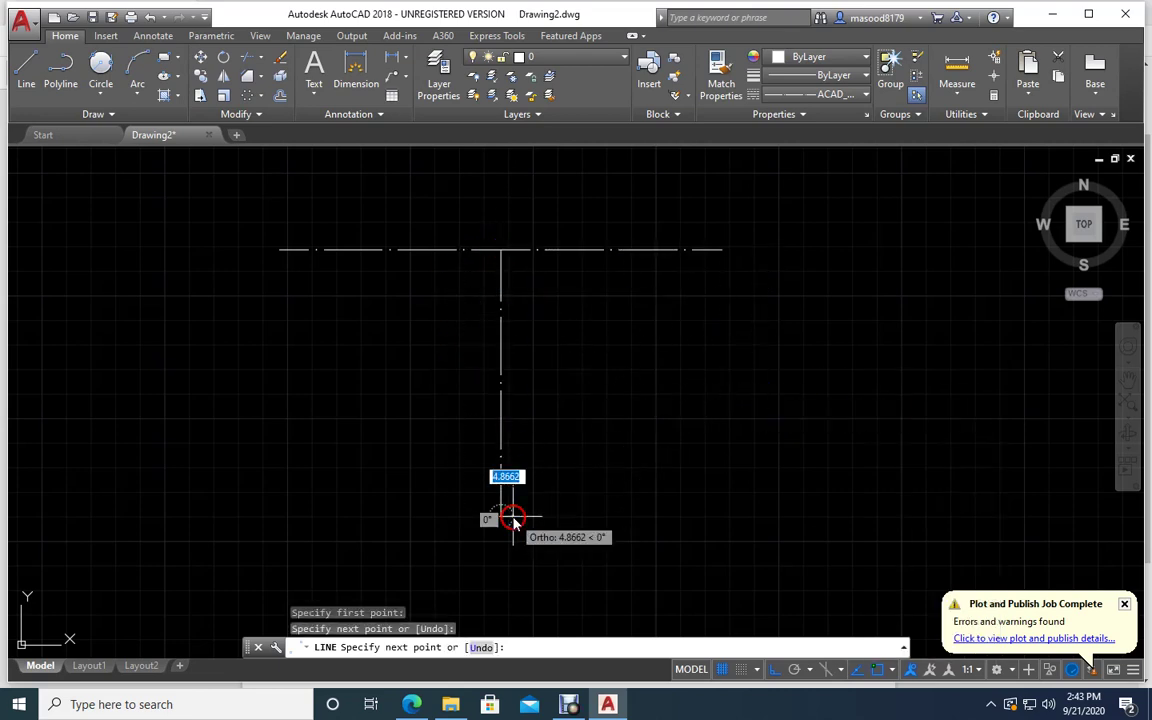
pyautogui.press('Escape')
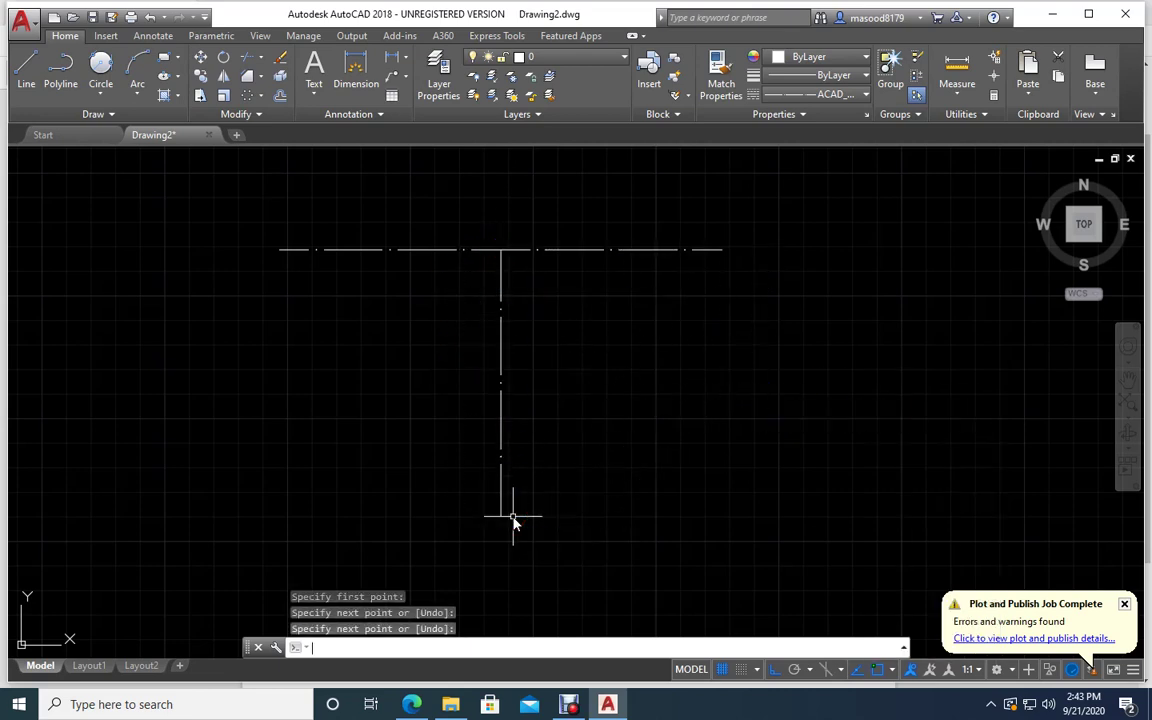
# Step: Offset the horizontal centre line 55 units downward, as dimensioned in the reference PDF
pyautogui.click(408, 706)
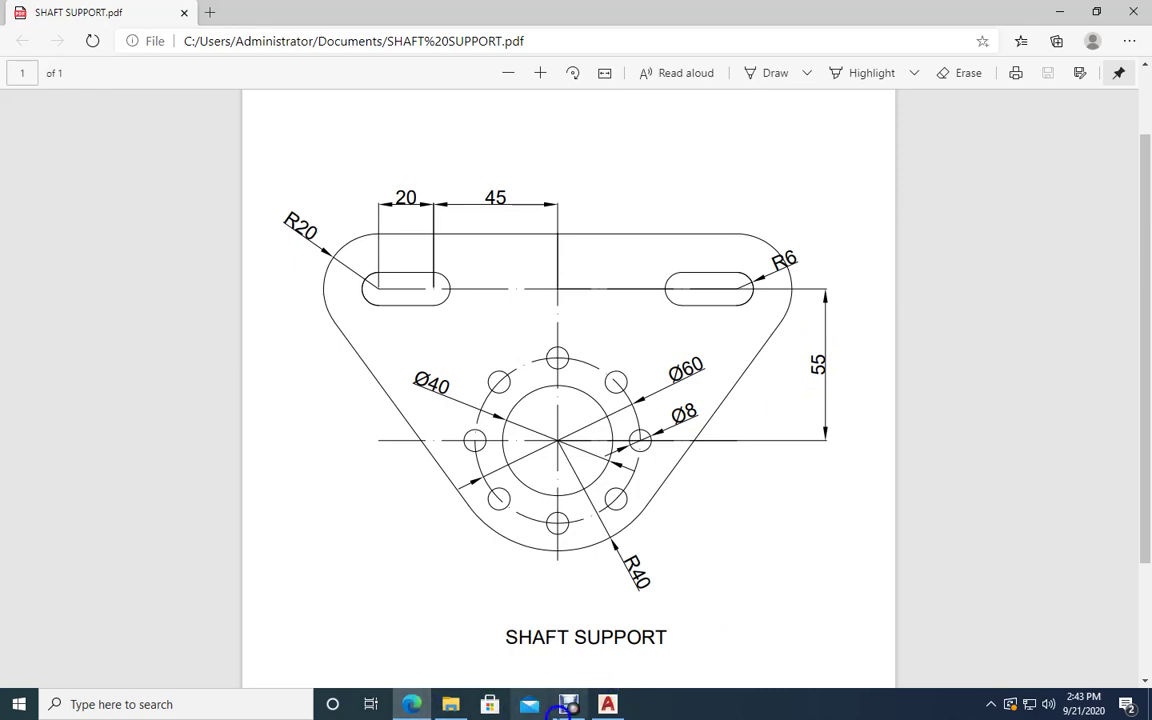
pyautogui.click(607, 704)
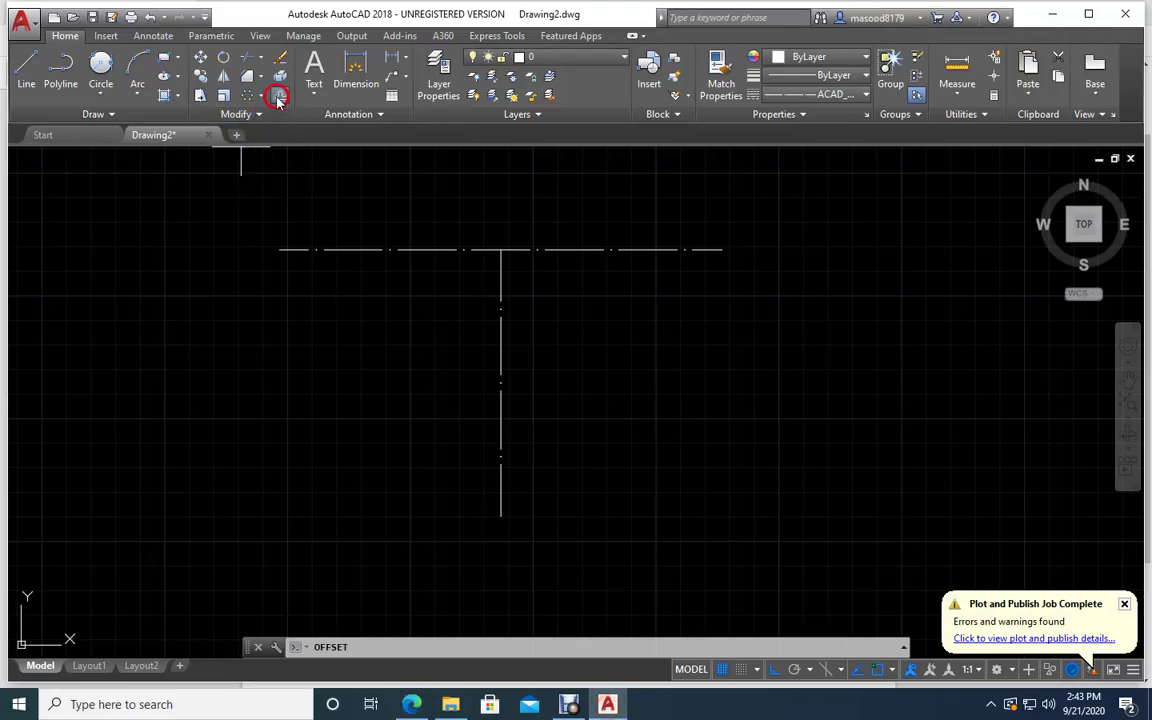
pyautogui.press('Return')
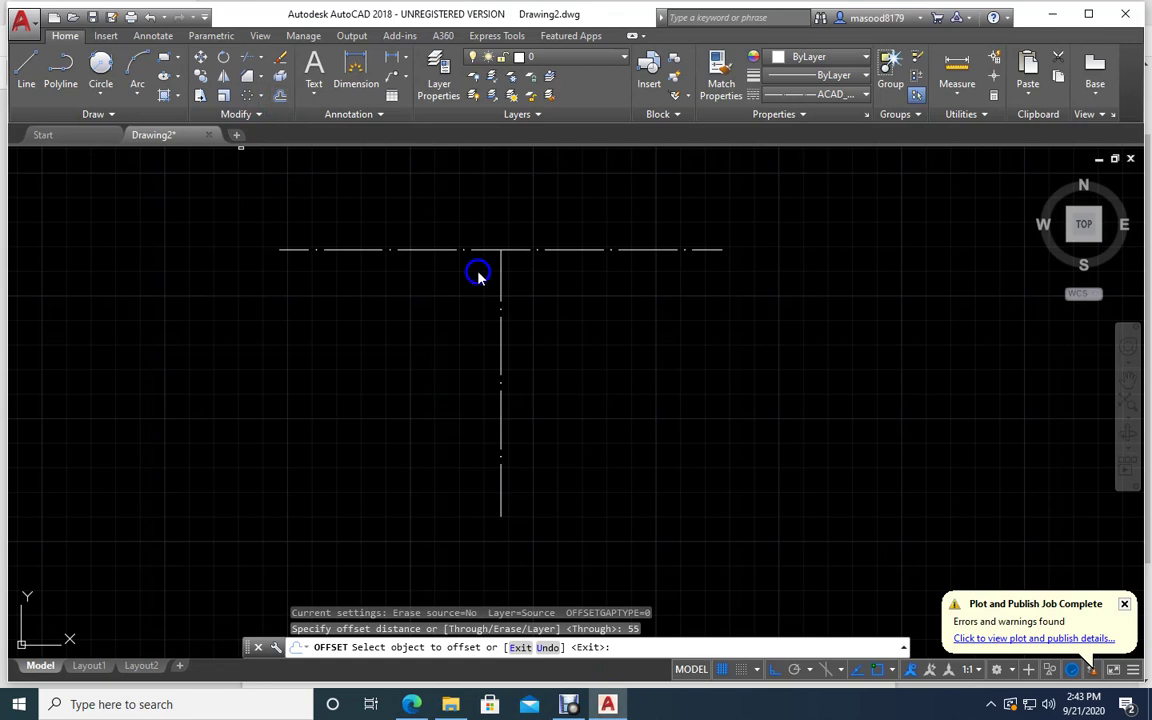
pyautogui.click(429, 249)
pyautogui.click(400, 370)
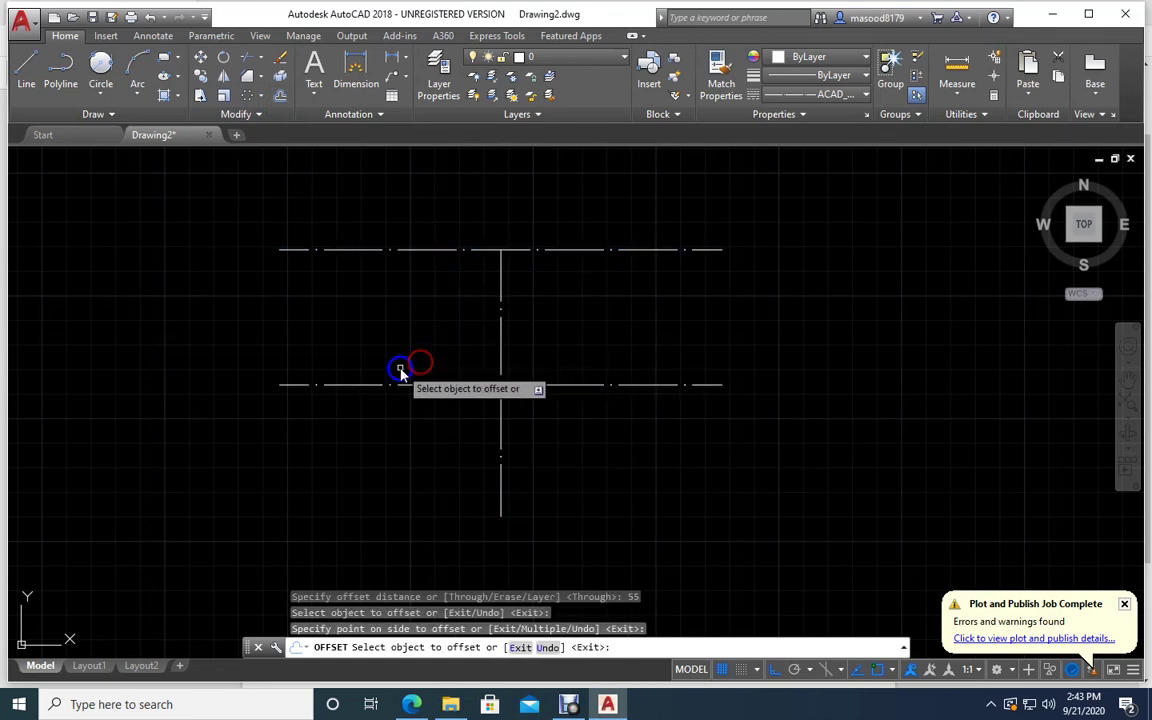
pyautogui.press('Return')
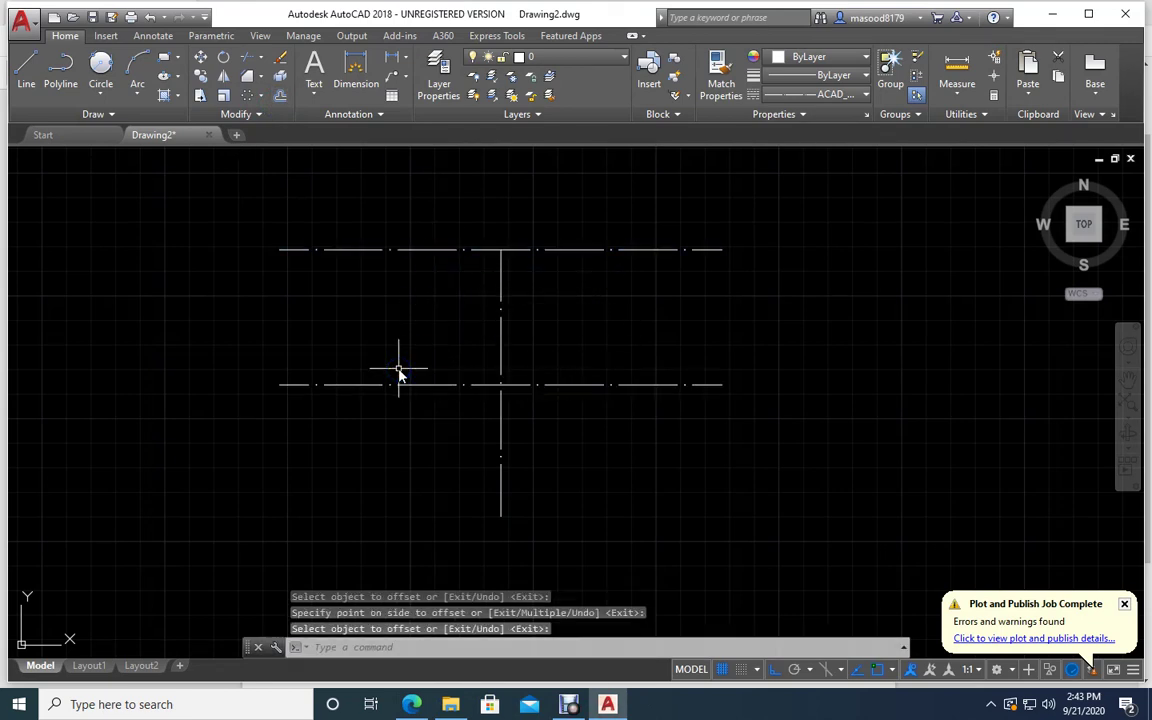
pyautogui.click(408, 705)
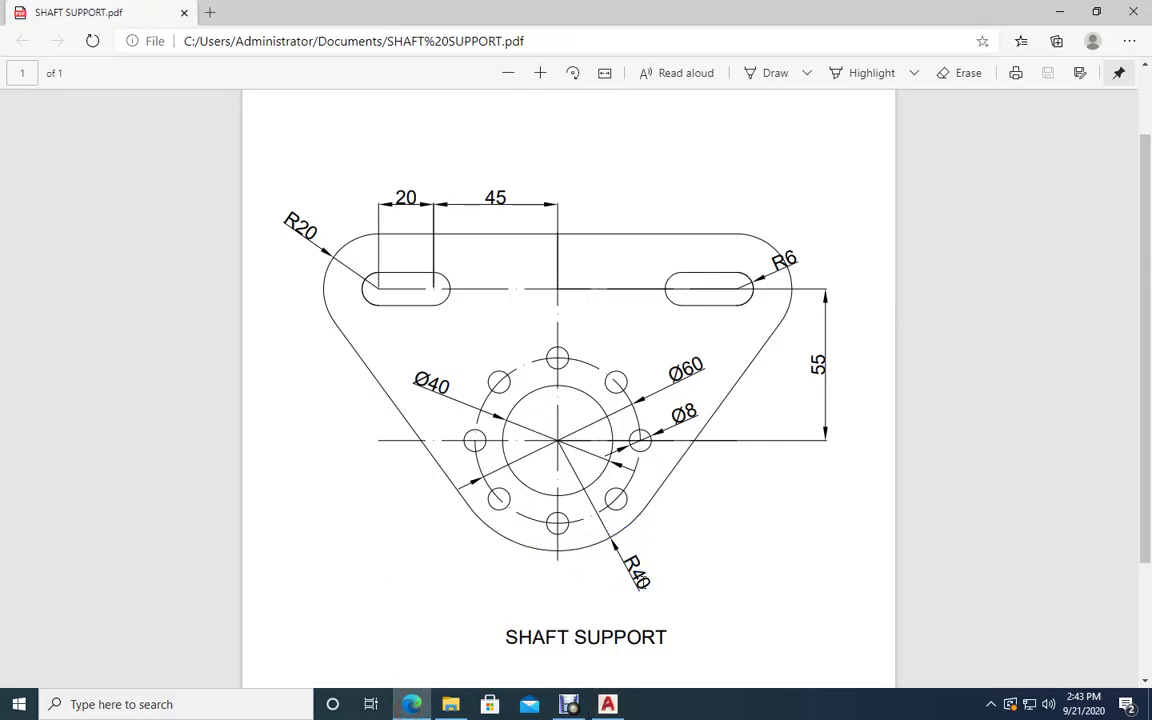
pyautogui.click(607, 704)
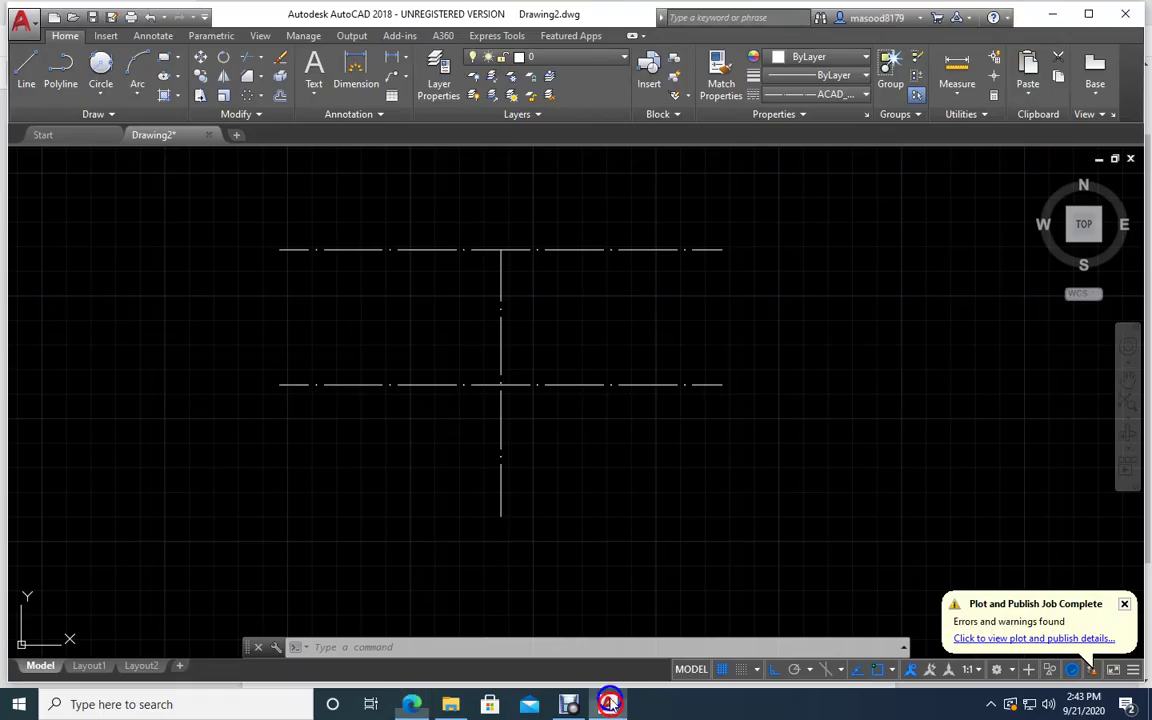
pyautogui.click(102, 97)
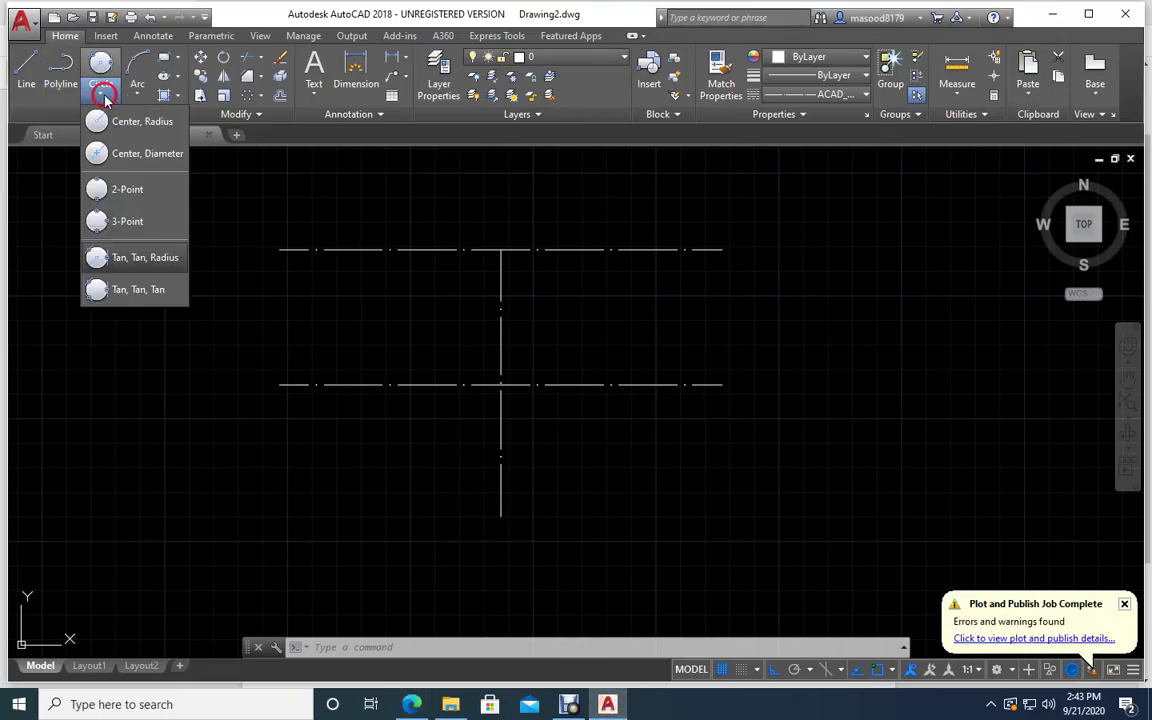
pyautogui.click(137, 123)
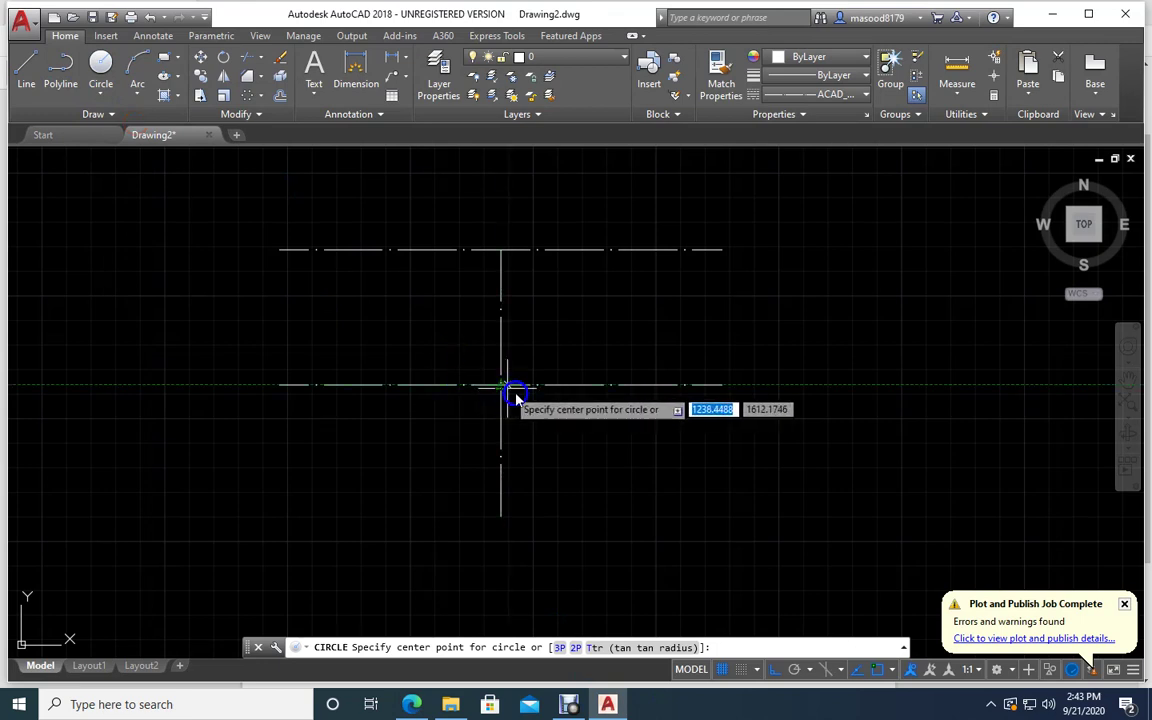
pyautogui.click(892, 667)
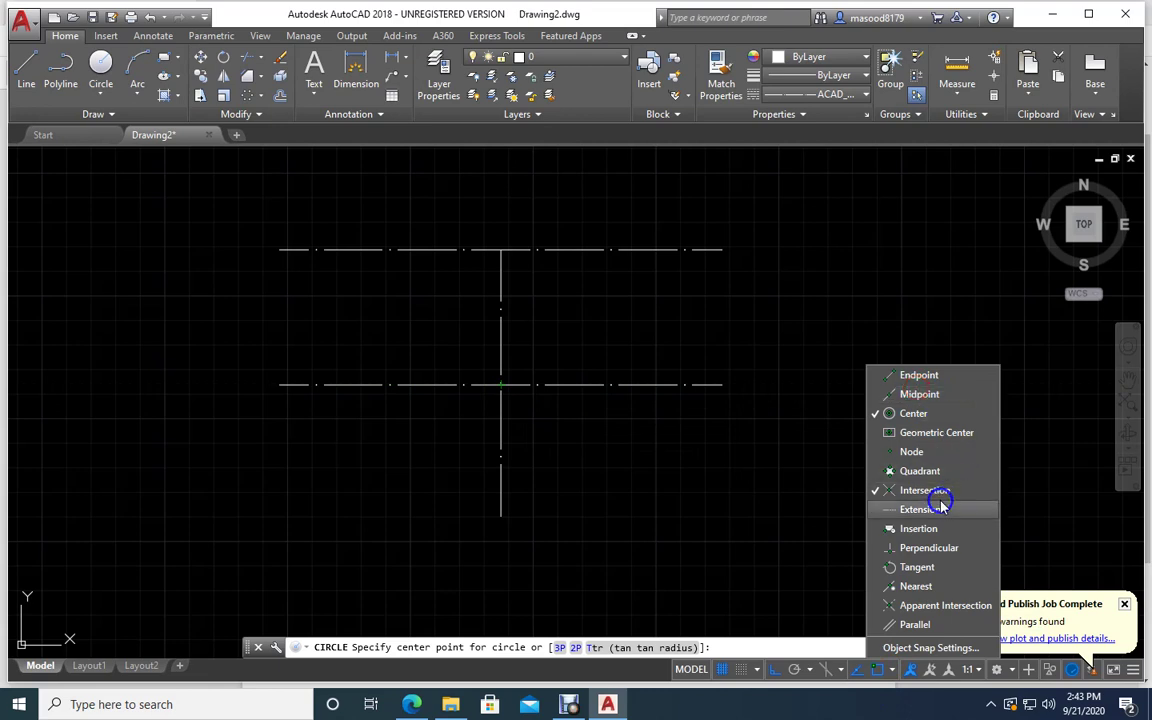
pyautogui.click(709, 494)
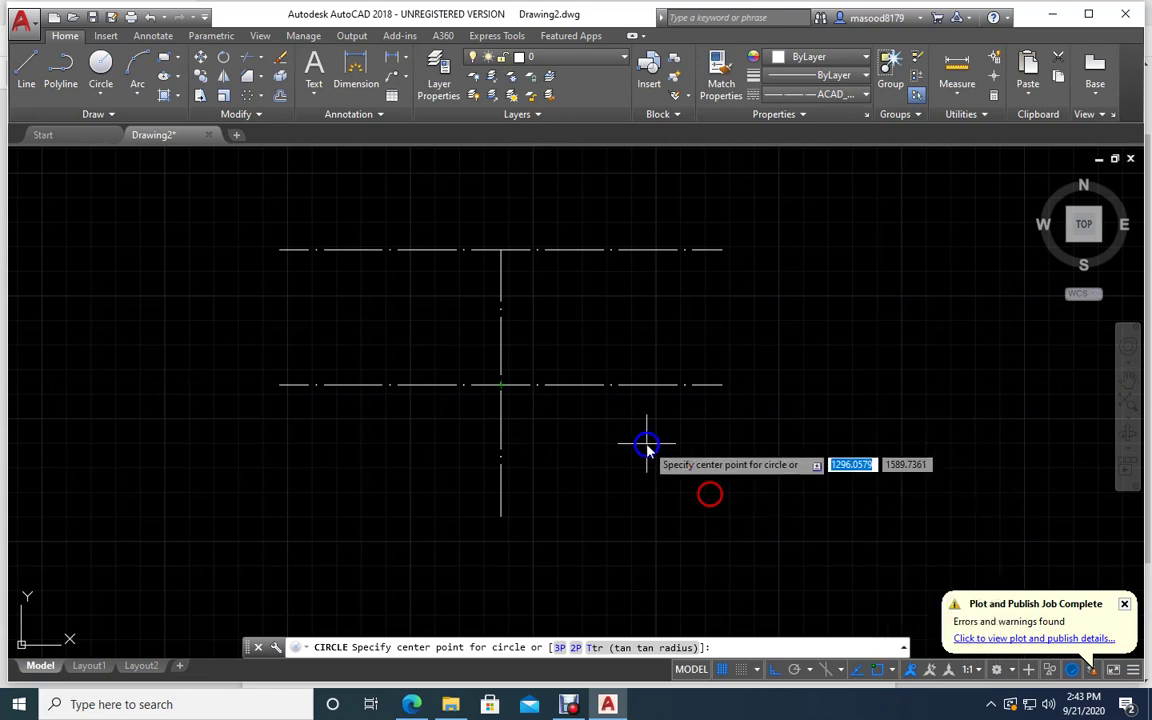
pyautogui.click(501, 384)
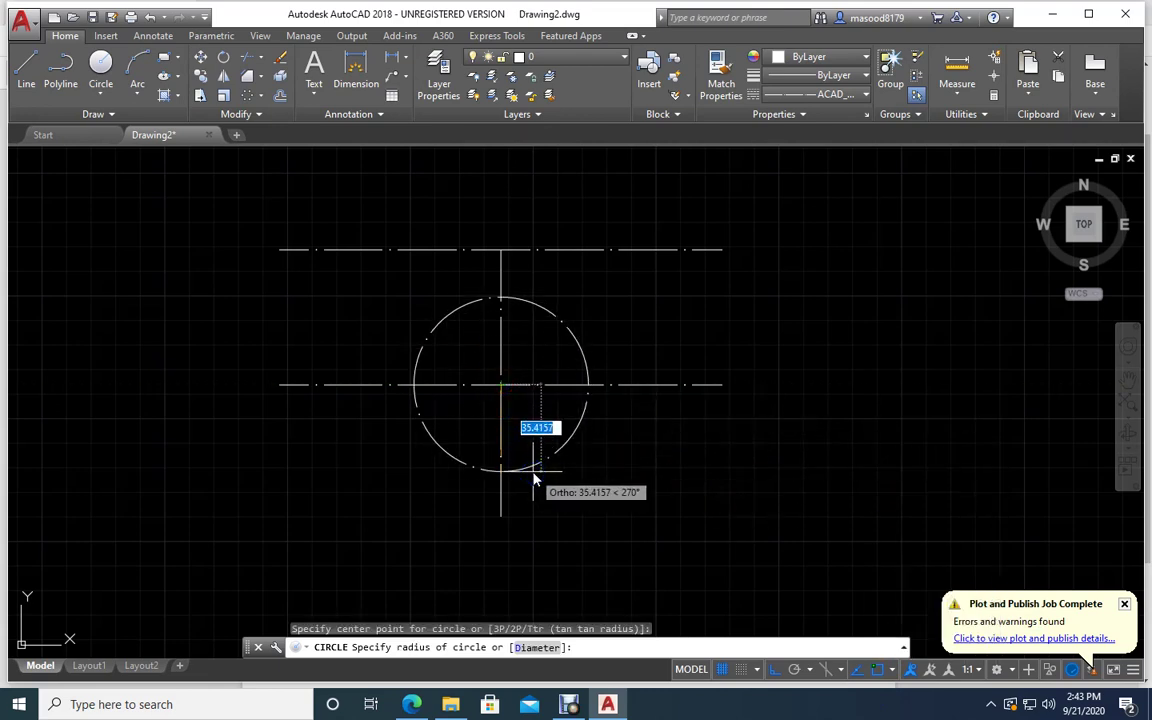
pyautogui.press('Escape')
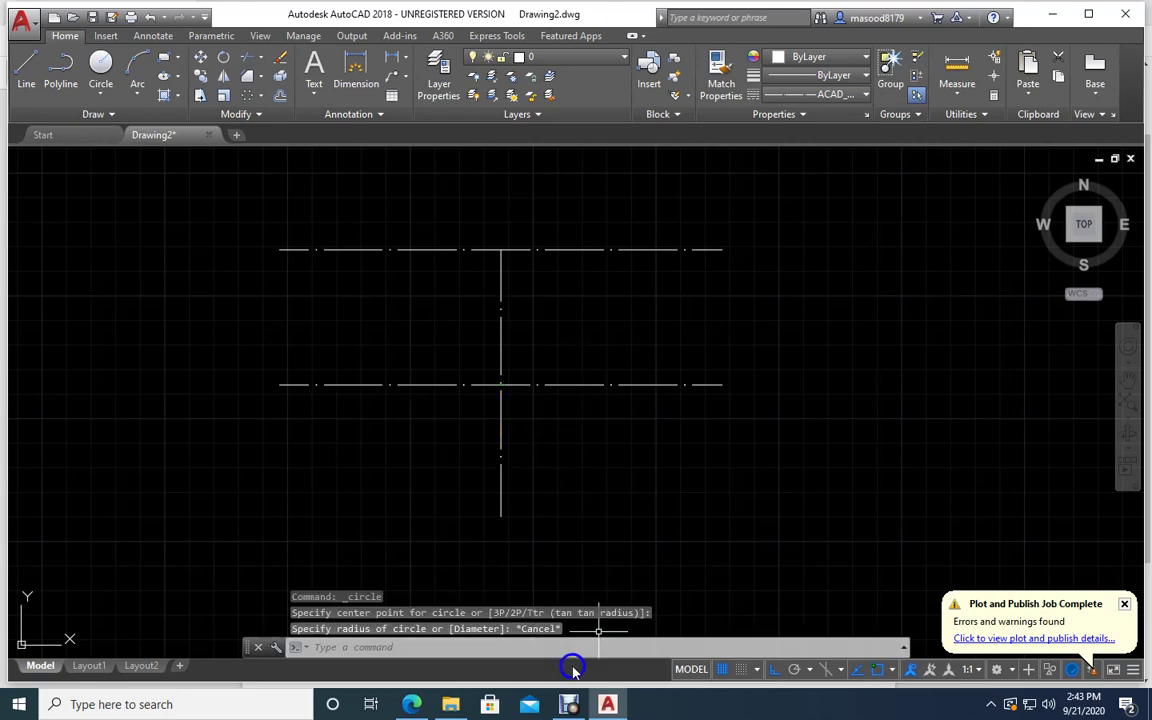
# Step: Check the reference PDF for the outline style, return to AutoCAD and set the current linetype to ByLayer
pyautogui.click(413, 705)
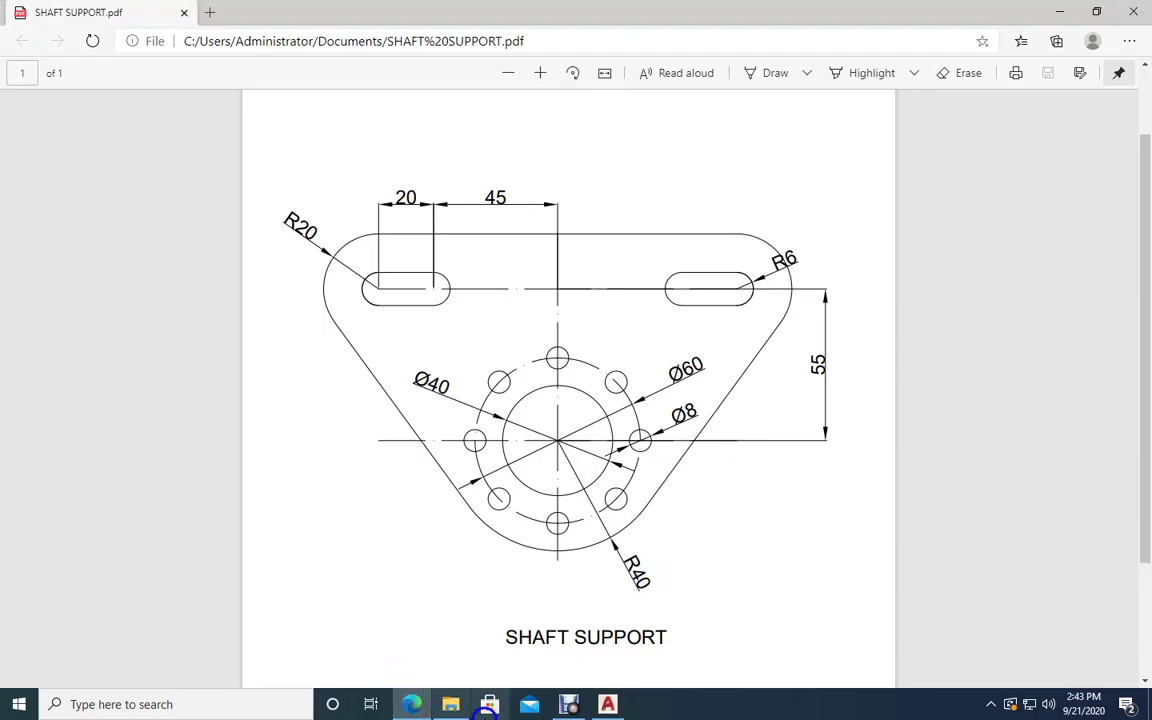
pyautogui.click(607, 705)
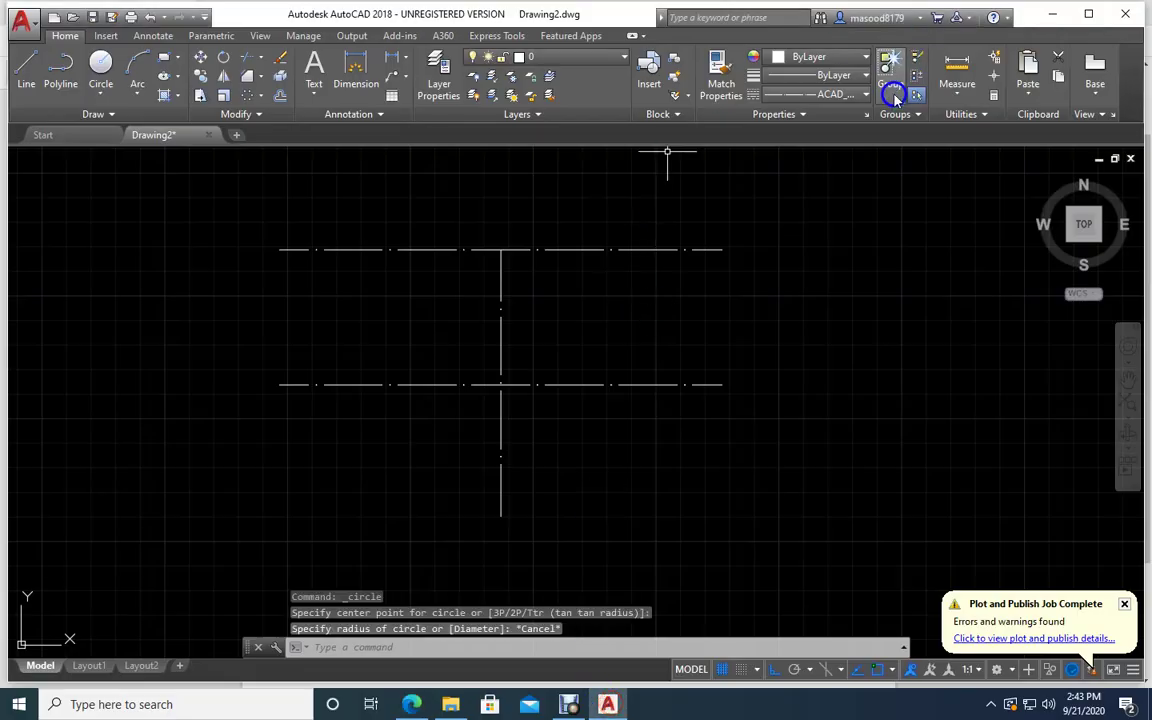
pyautogui.click(866, 94)
pyautogui.click(826, 116)
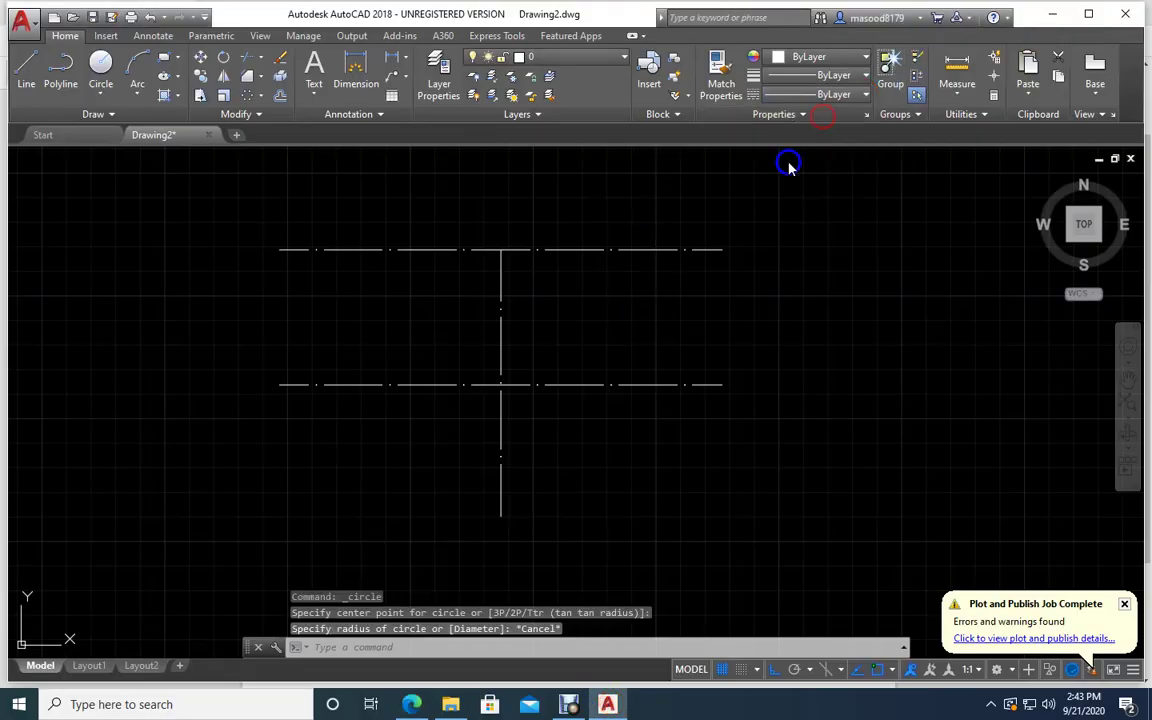
# Step: Draw a circle of radius 40 centred where the lower horizontal and vertical centre lines cross
pyautogui.click(118, 63)
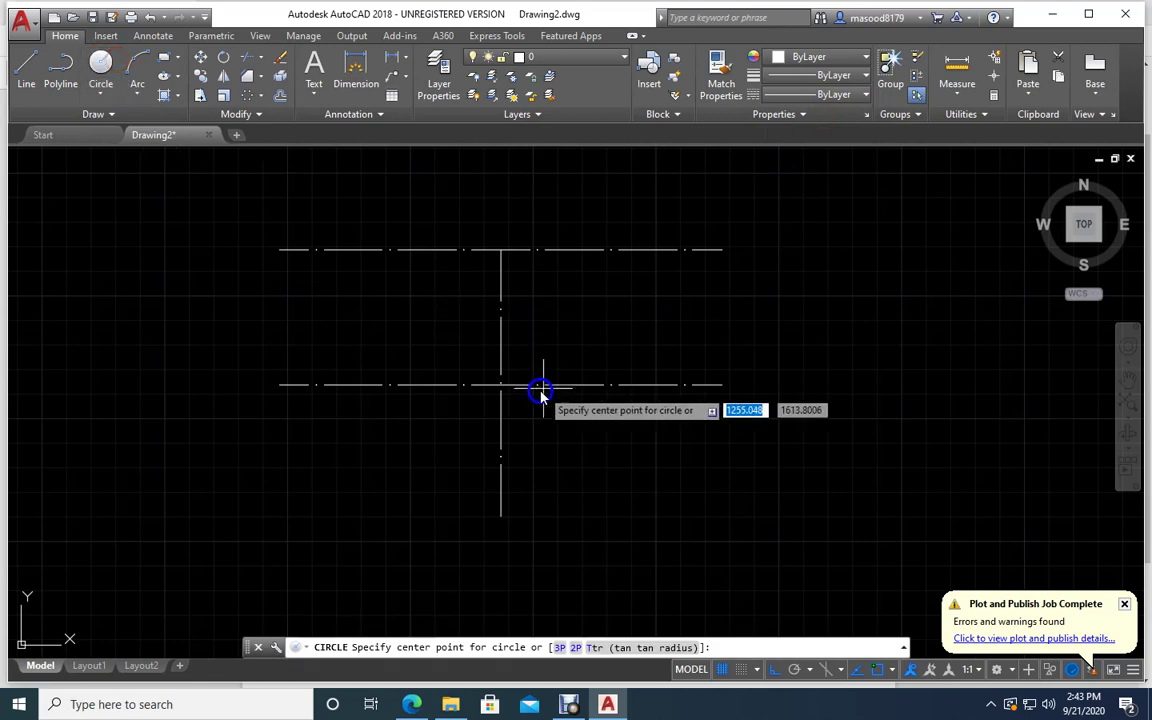
pyautogui.click(501, 384)
pyautogui.write('40')
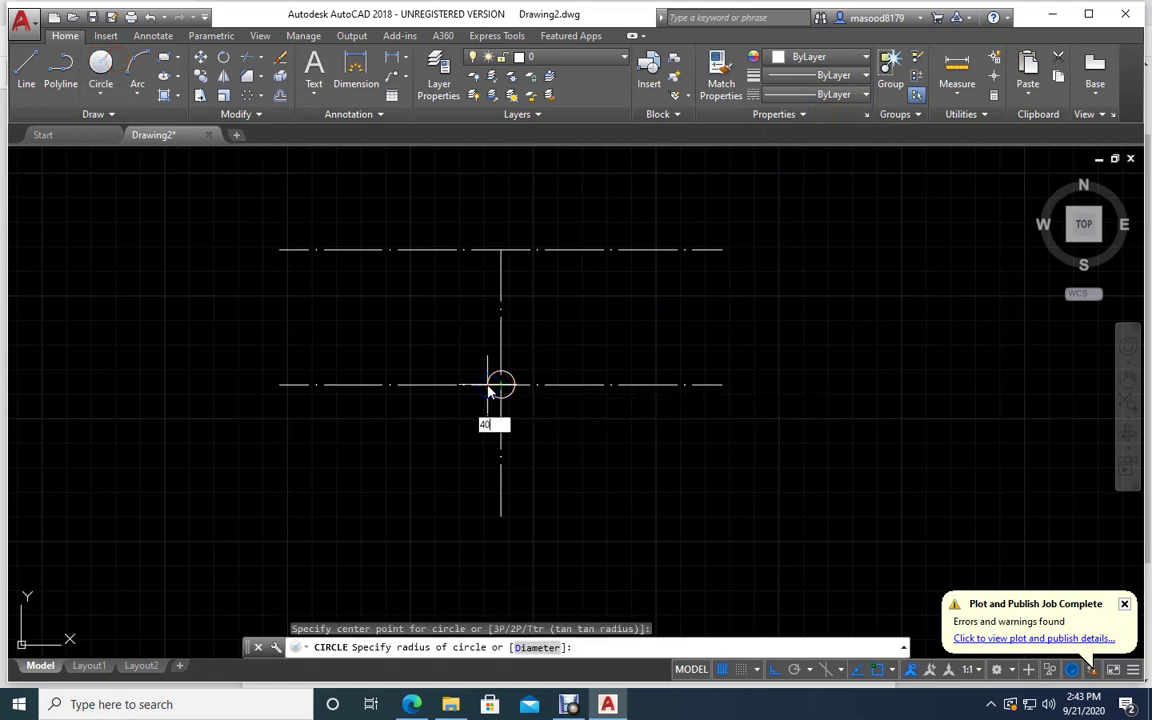
pyautogui.press('Return')
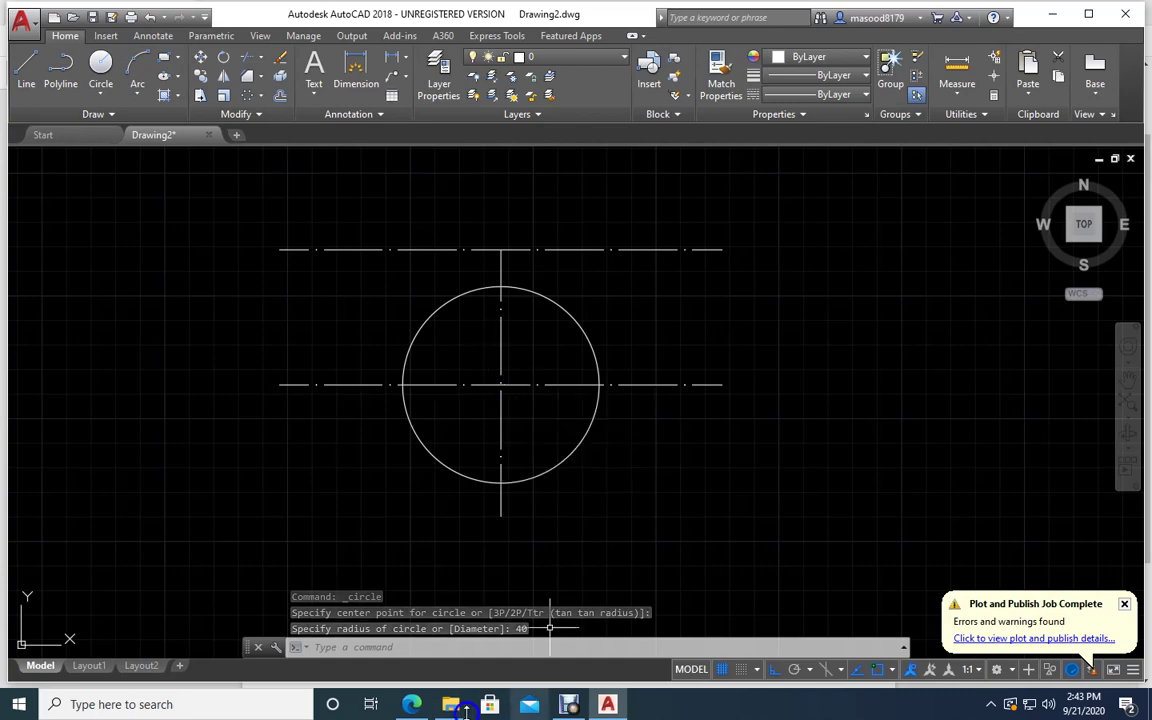
# Step: Check the slot spacing in the reference PDF and offset the vertical centre line 65 units to the left
pyautogui.click(412, 704)
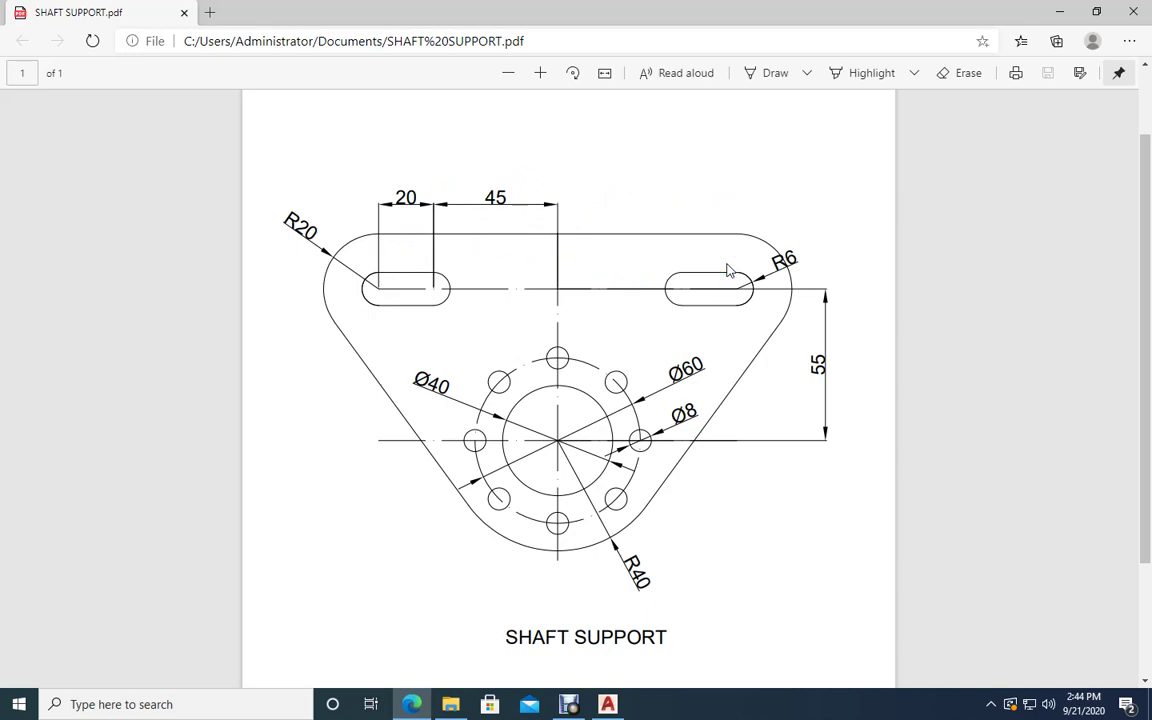
pyautogui.click(608, 706)
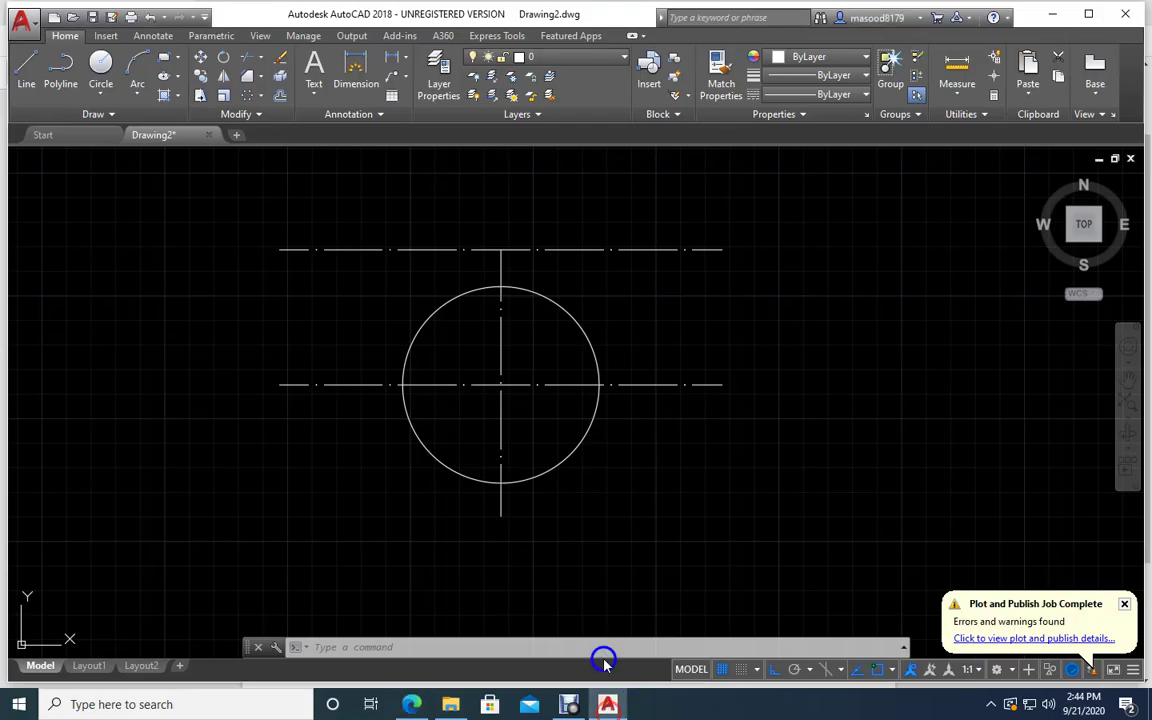
pyautogui.click(279, 97)
pyautogui.write('65')
pyautogui.press('Return')
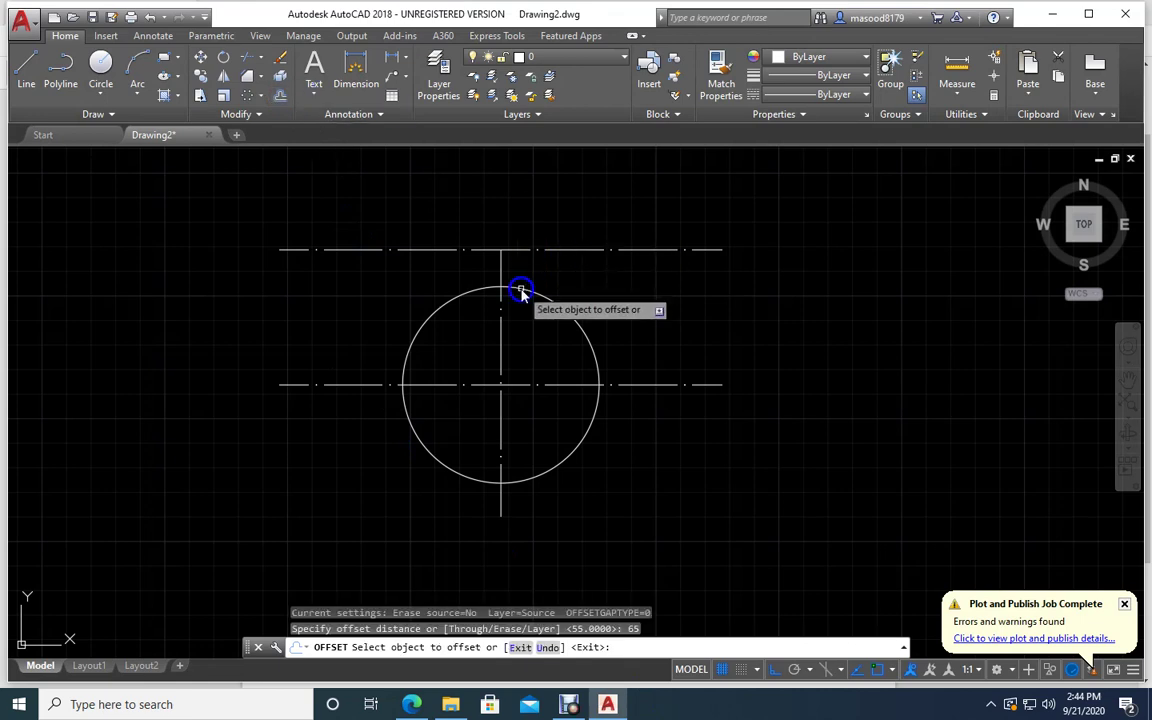
pyautogui.click(499, 274)
pyautogui.click(319, 284)
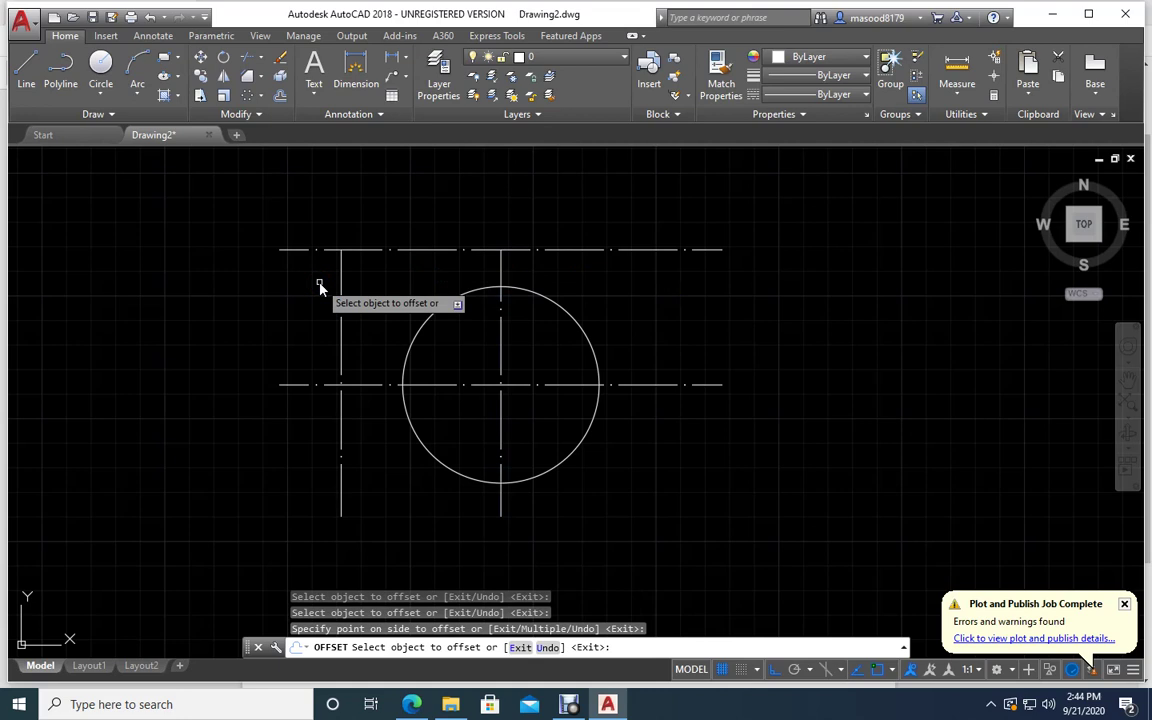
pyautogui.press('Return')
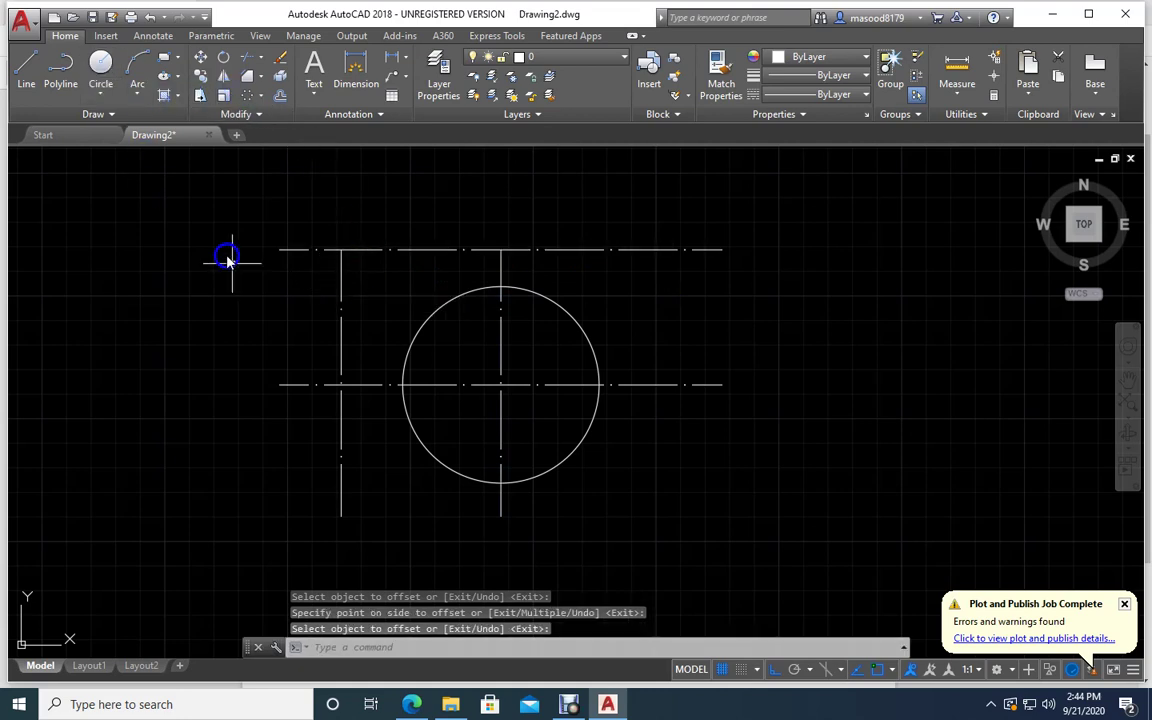
# Step: Check the corner radius in the reference PDF and draw a radius 20 circle where the offset line meets the upper horizontal centre line
pyautogui.click(410, 700)
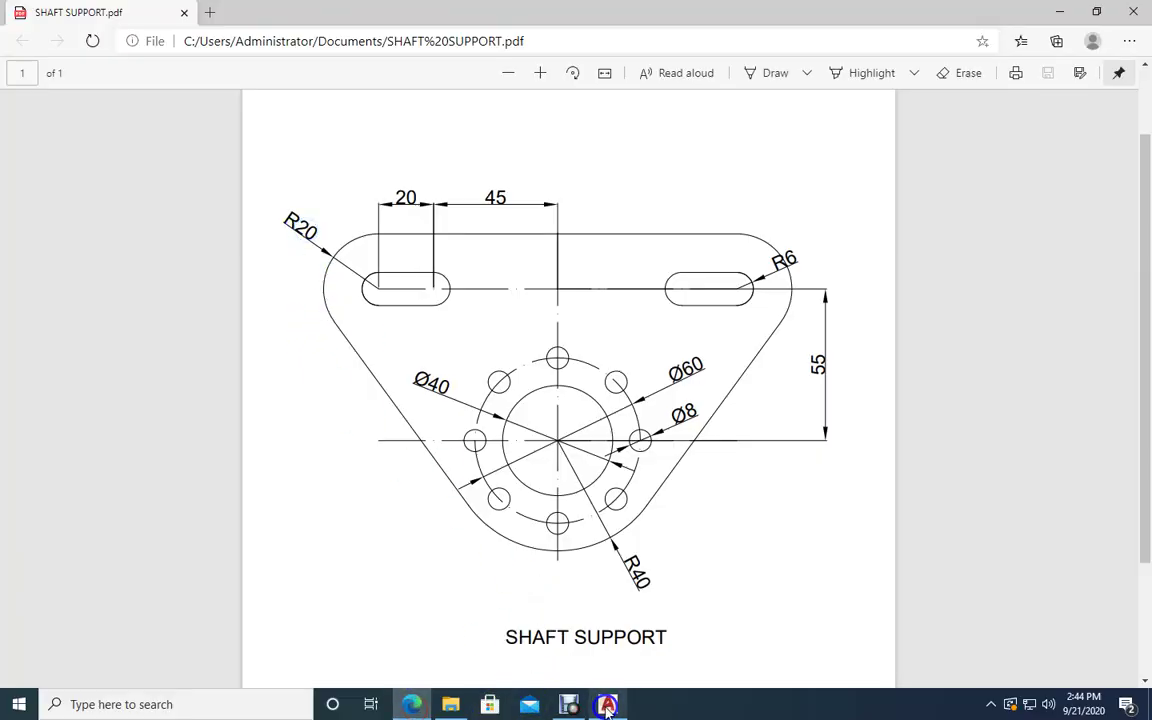
pyautogui.hotkey('alt', 'Tab')
pyautogui.click(105, 96)
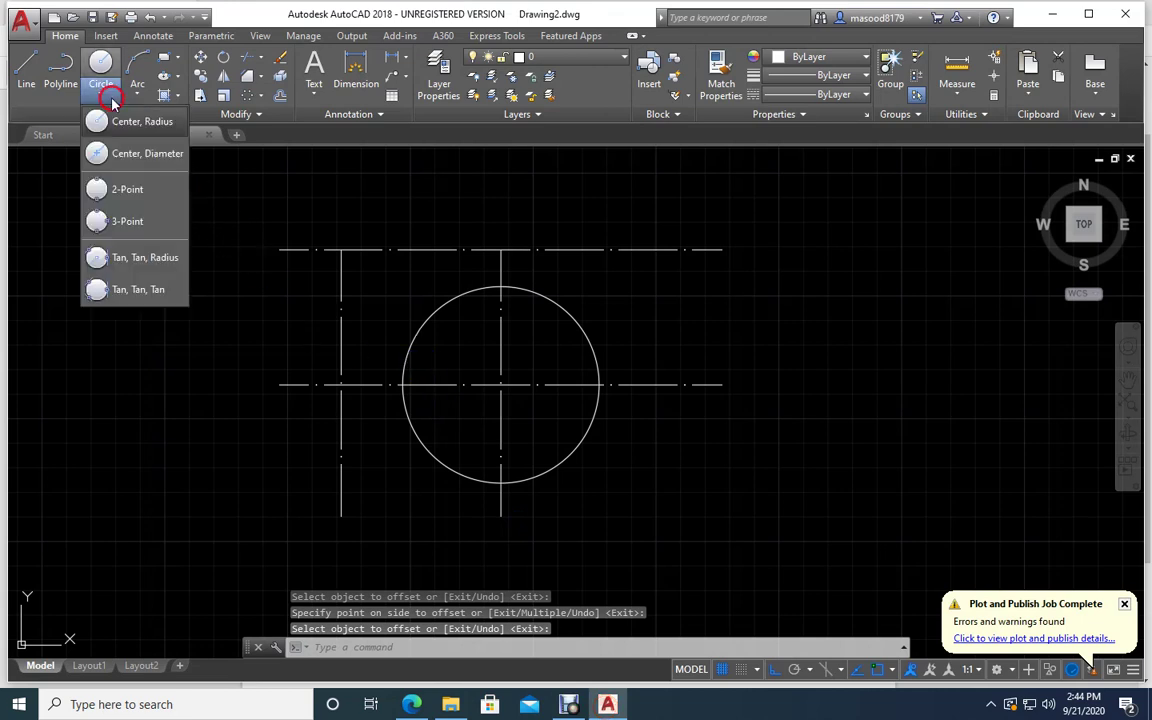
pyautogui.click(117, 119)
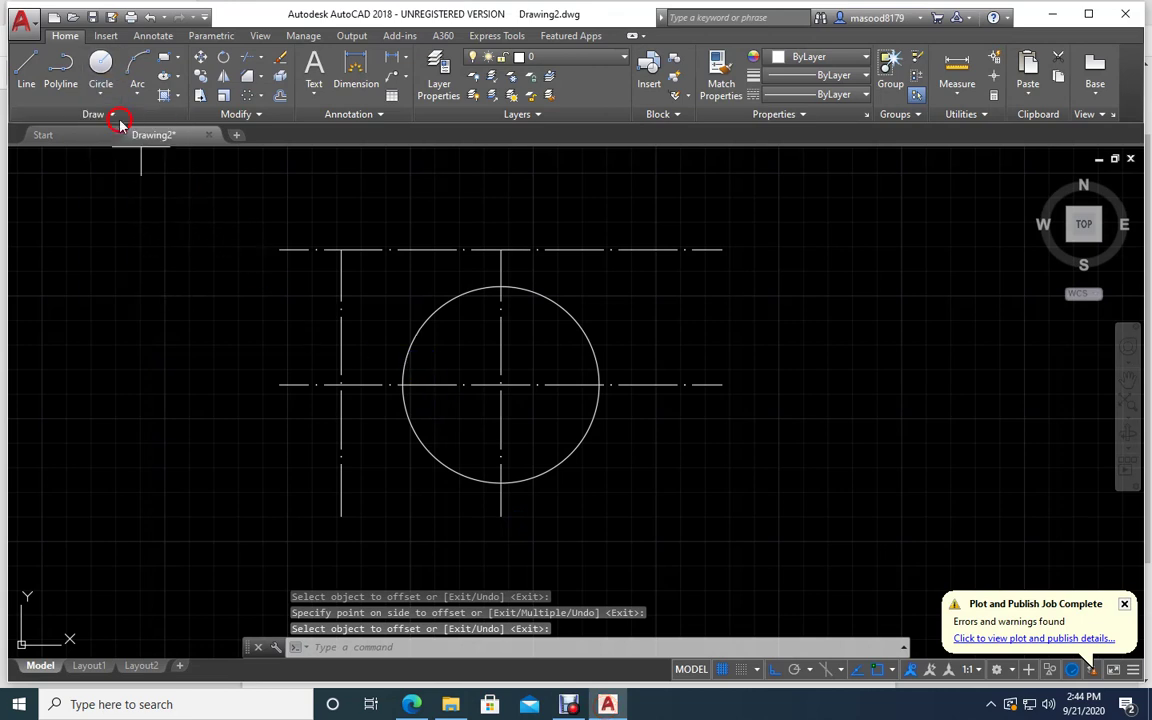
pyautogui.click(341, 249)
pyautogui.write('20')
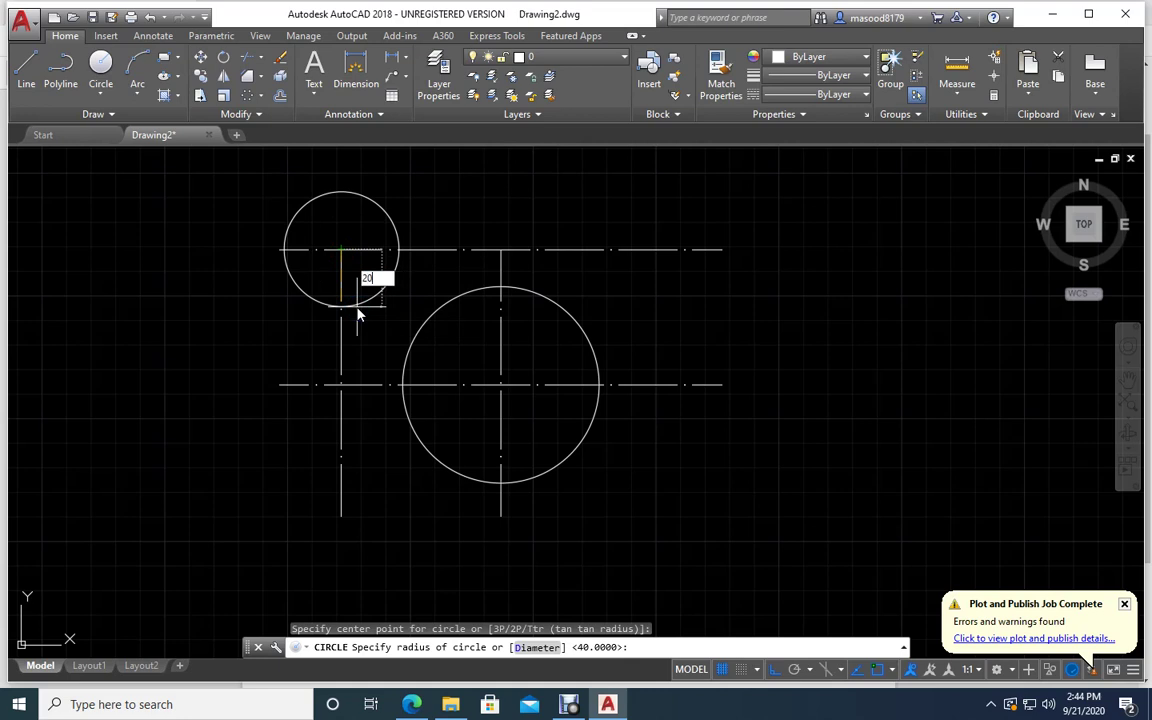
pyautogui.press('Return')
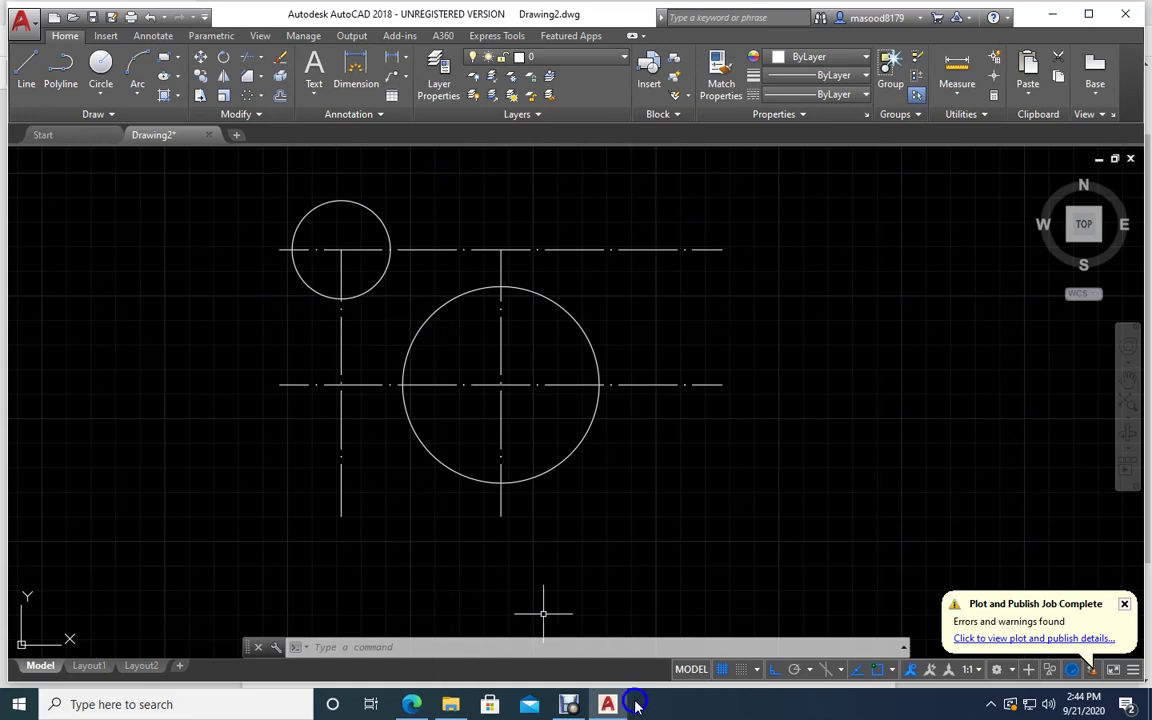
pyautogui.moveTo(612, 708)
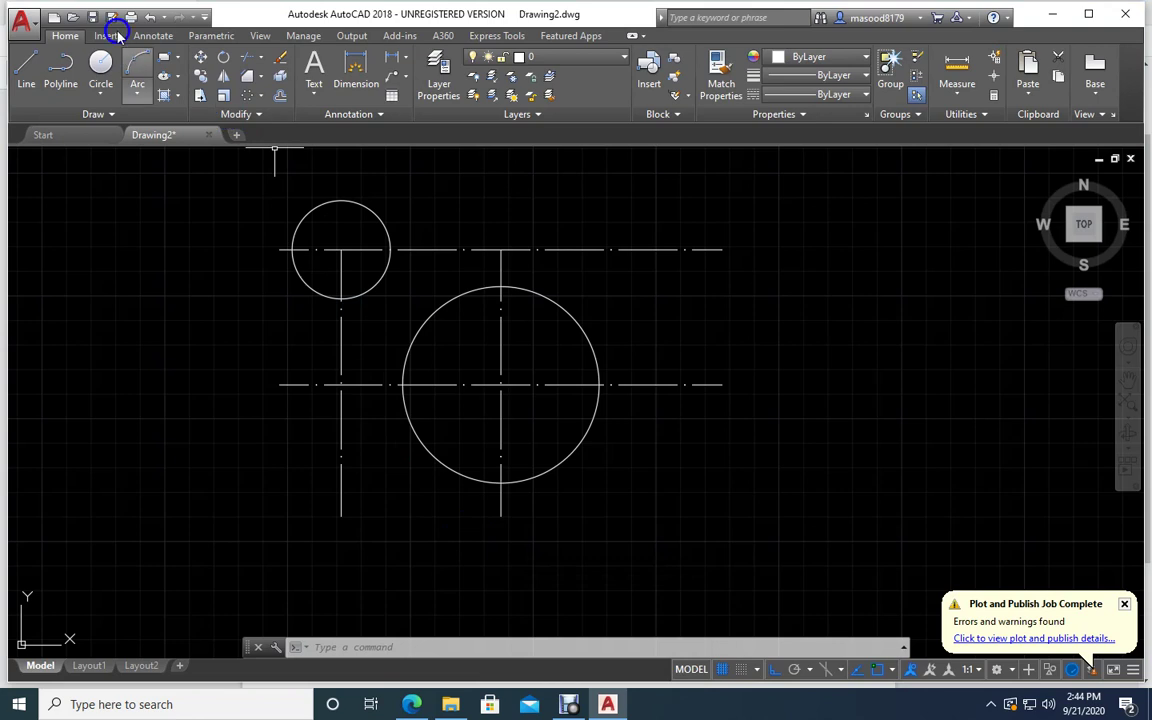
pyautogui.click(224, 78)
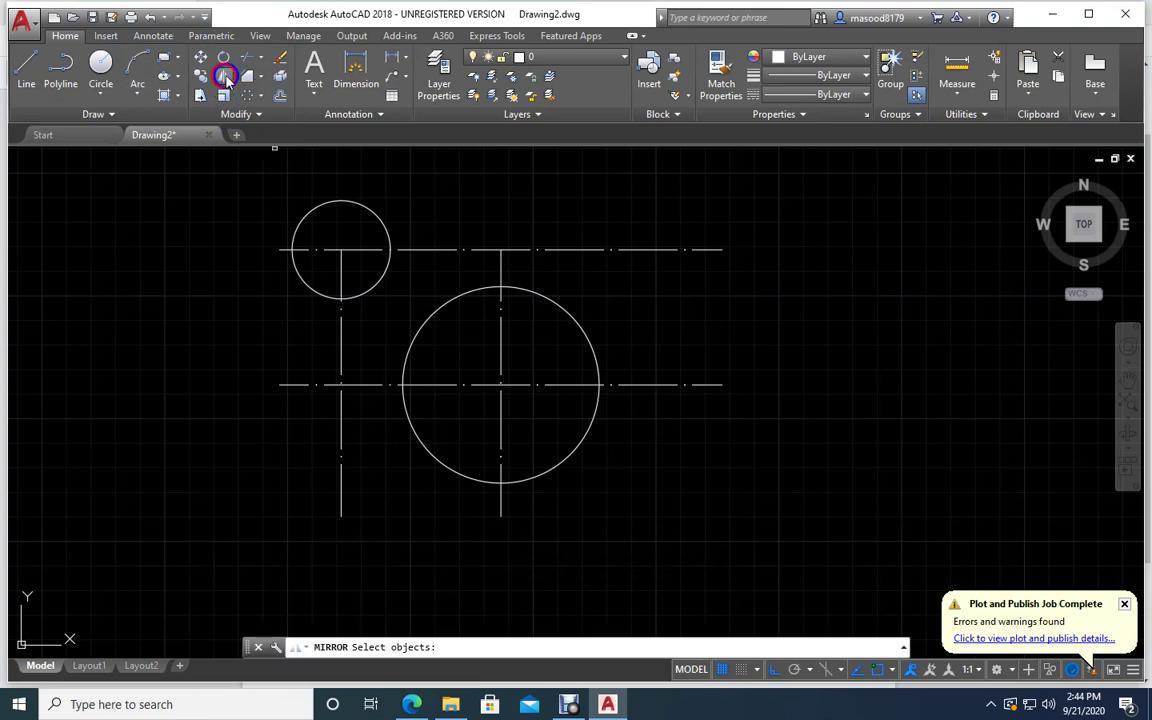
pyautogui.click(369, 292)
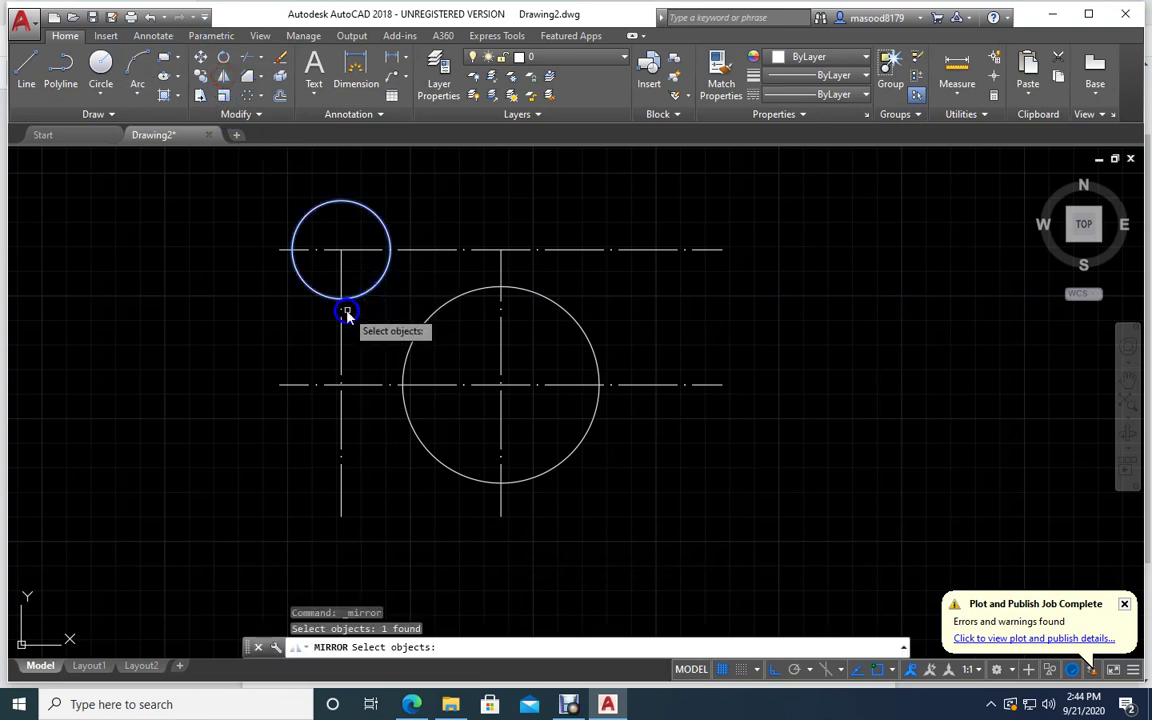
pyautogui.press('Return')
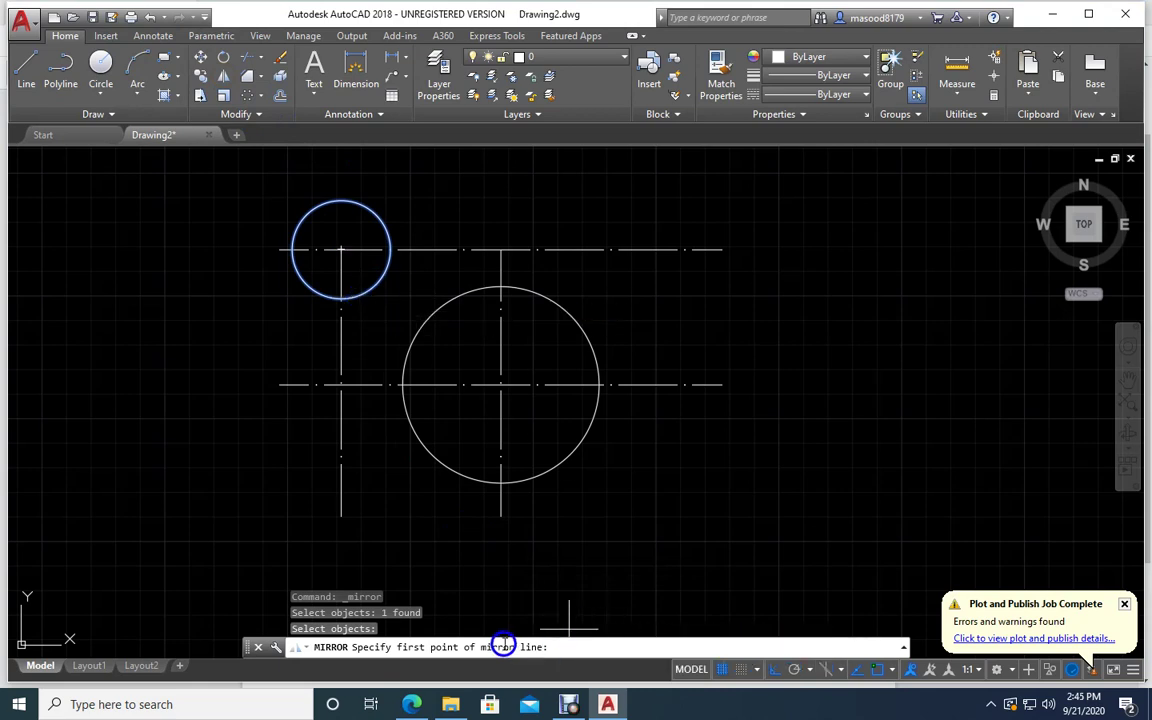
pyautogui.click(501, 249)
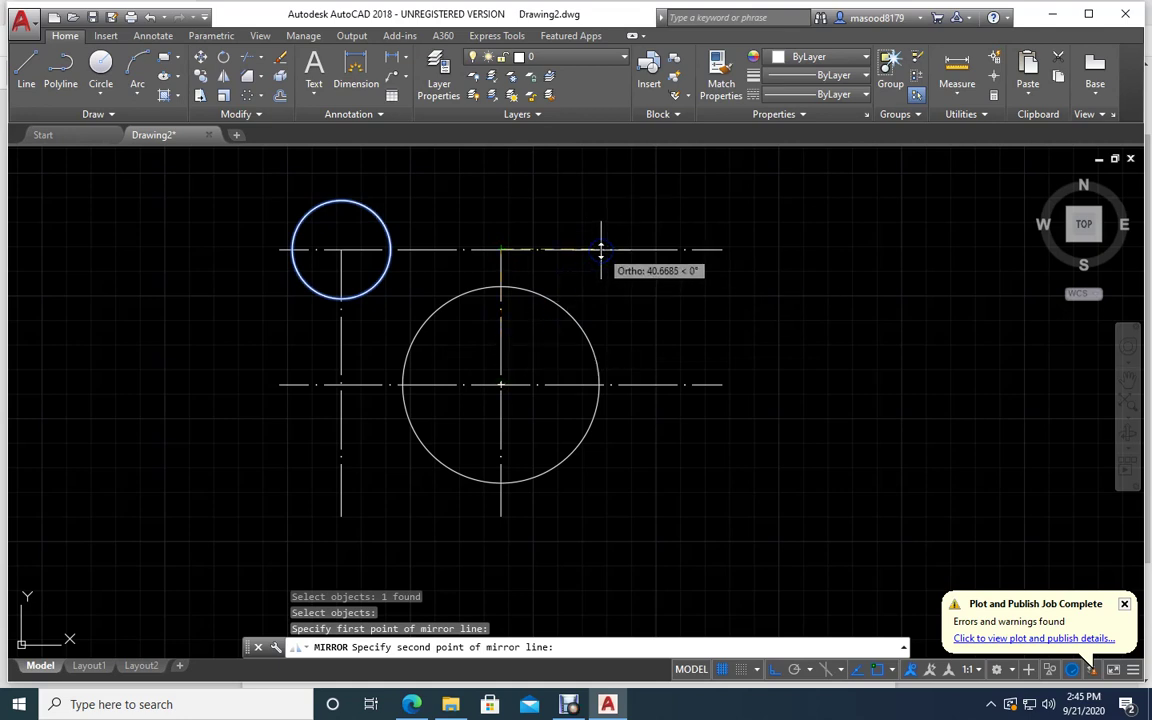
pyautogui.press('Escape')
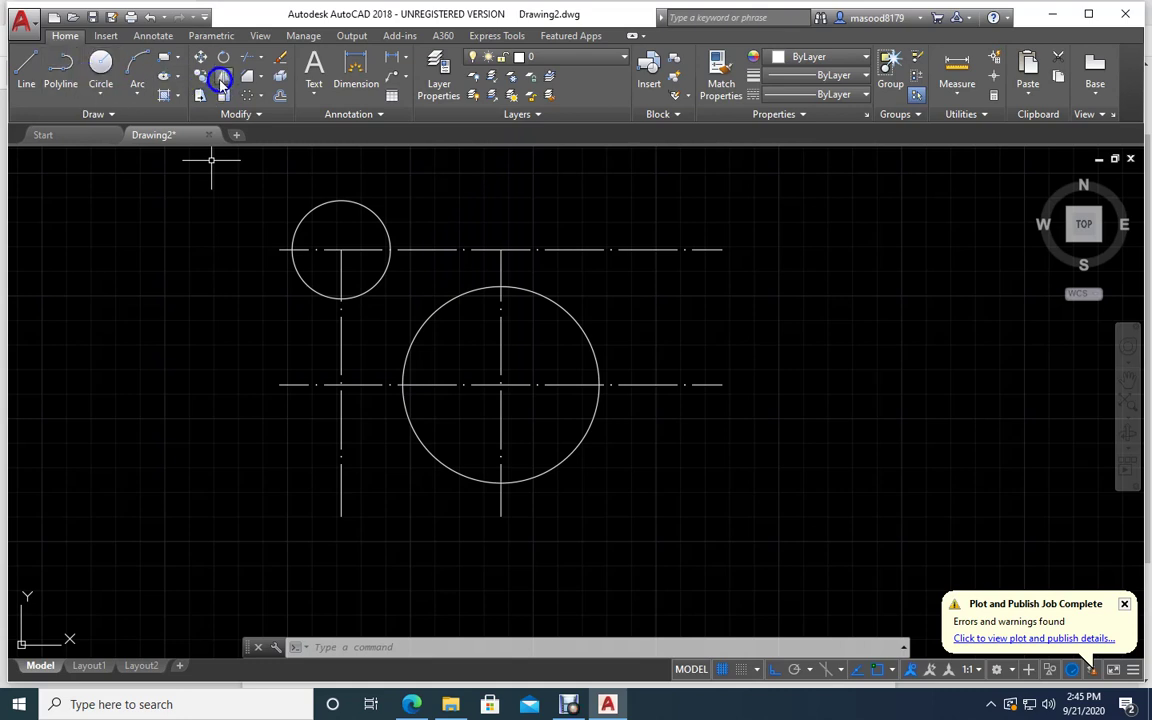
# Step: Mirror the upper left corner circle about the middle vertical centre line, keeping the source circle
pyautogui.click(221, 80)
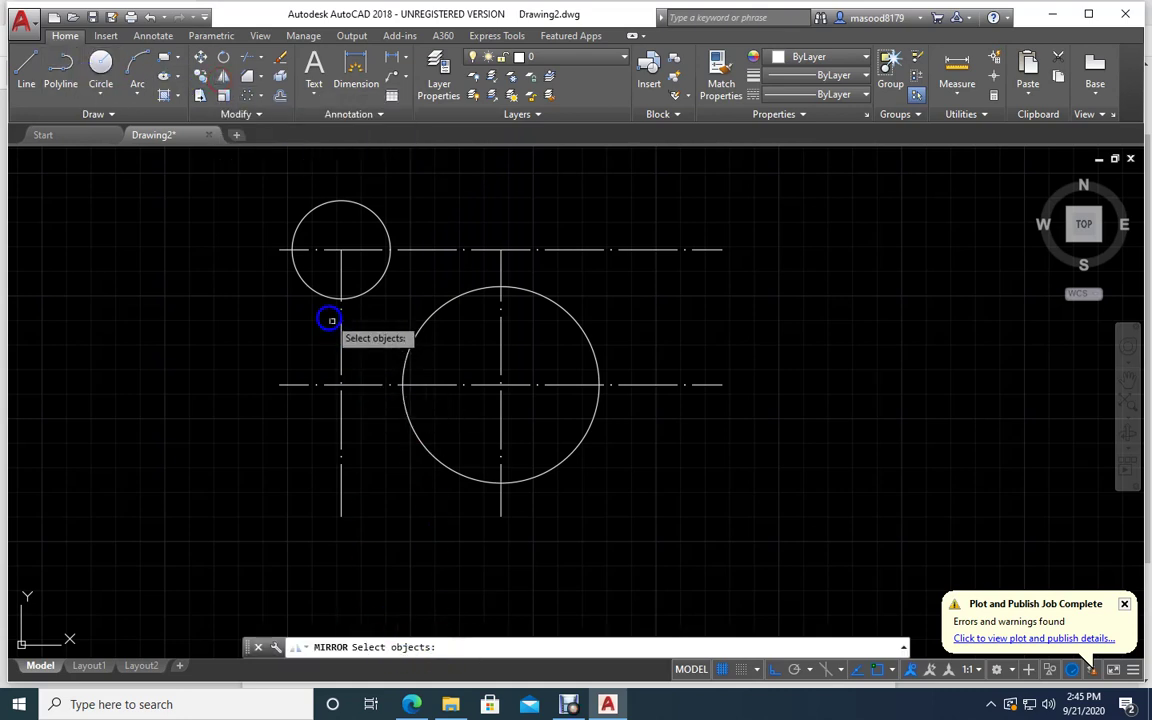
pyautogui.click(308, 285)
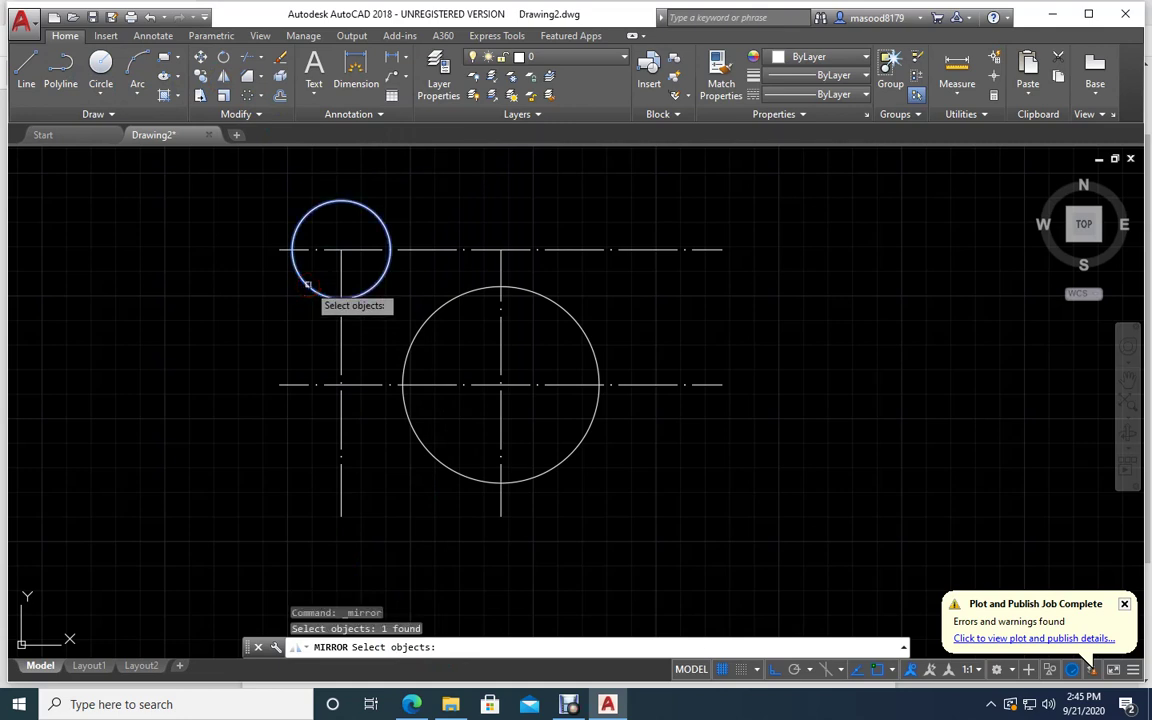
pyautogui.press('Return')
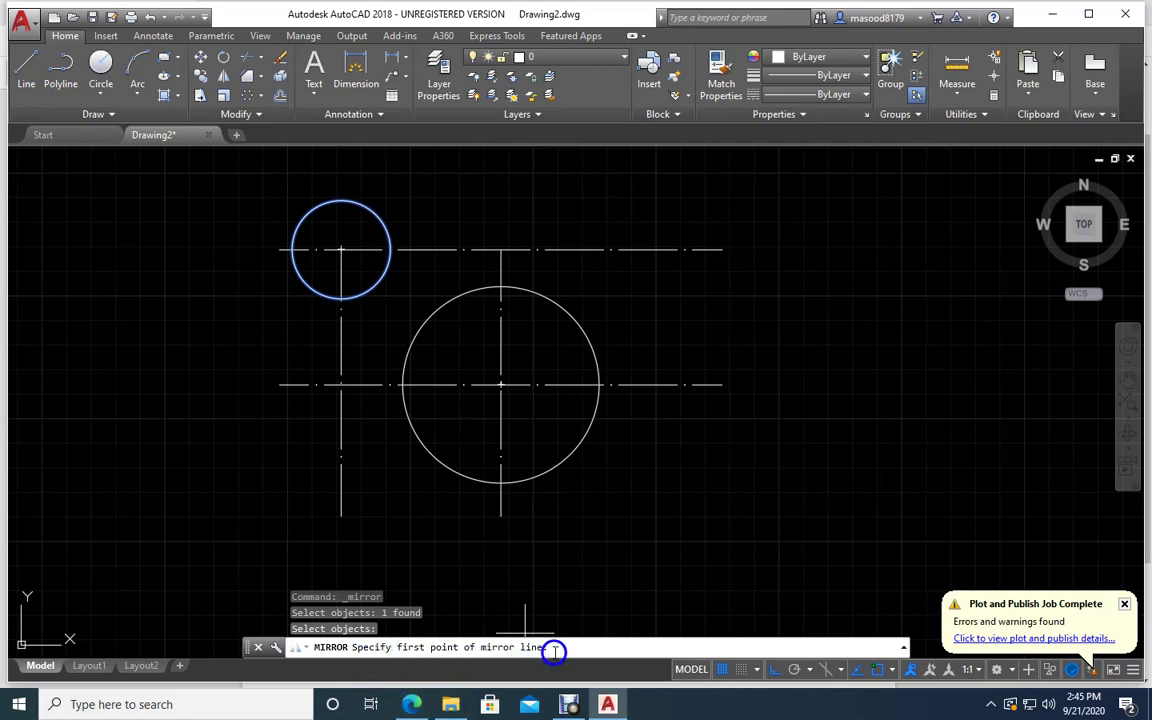
pyautogui.click(499, 251)
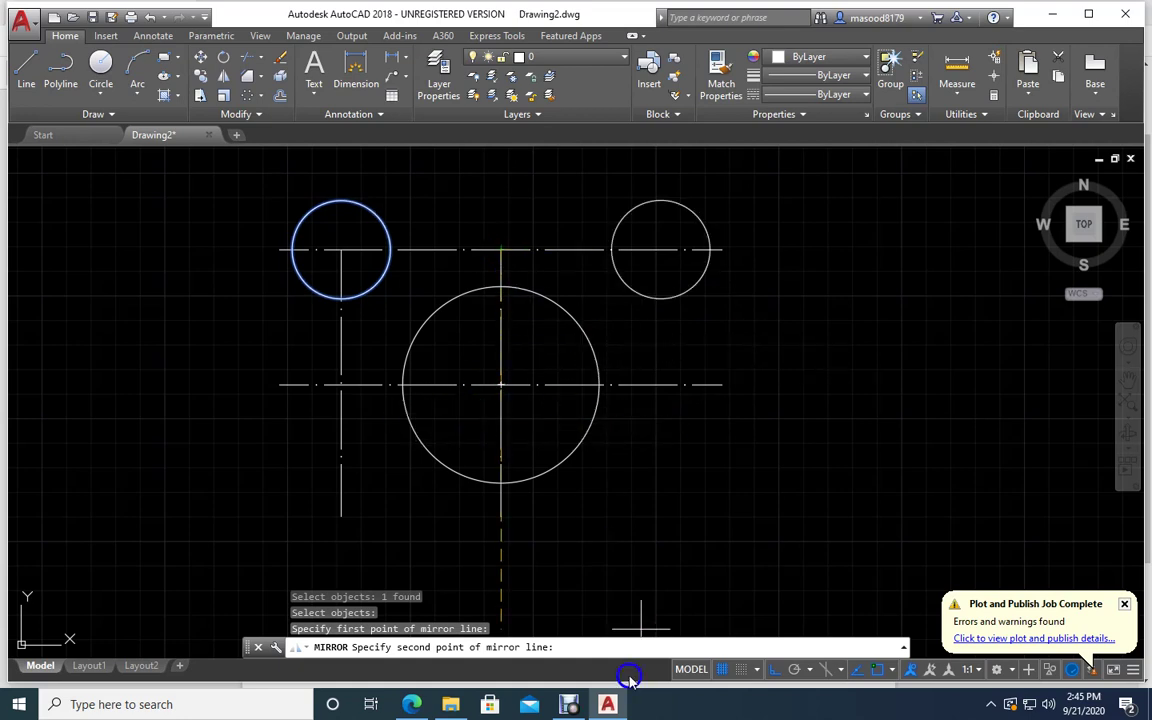
pyautogui.click(775, 671)
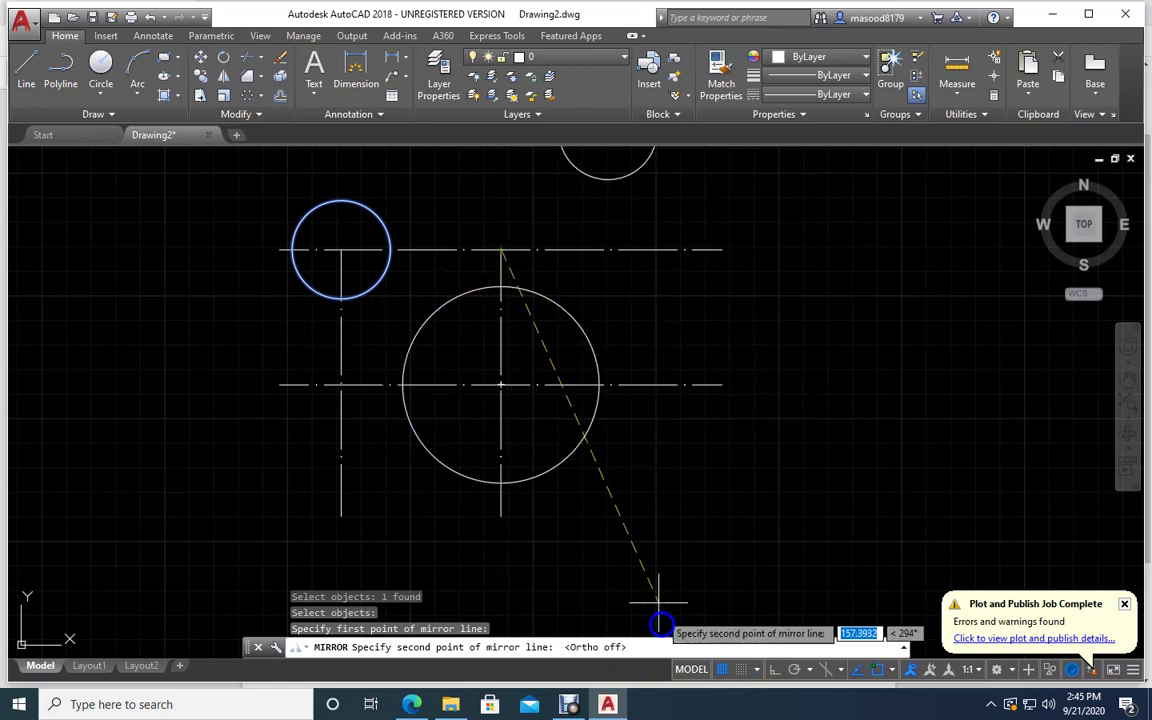
pyautogui.click(778, 673)
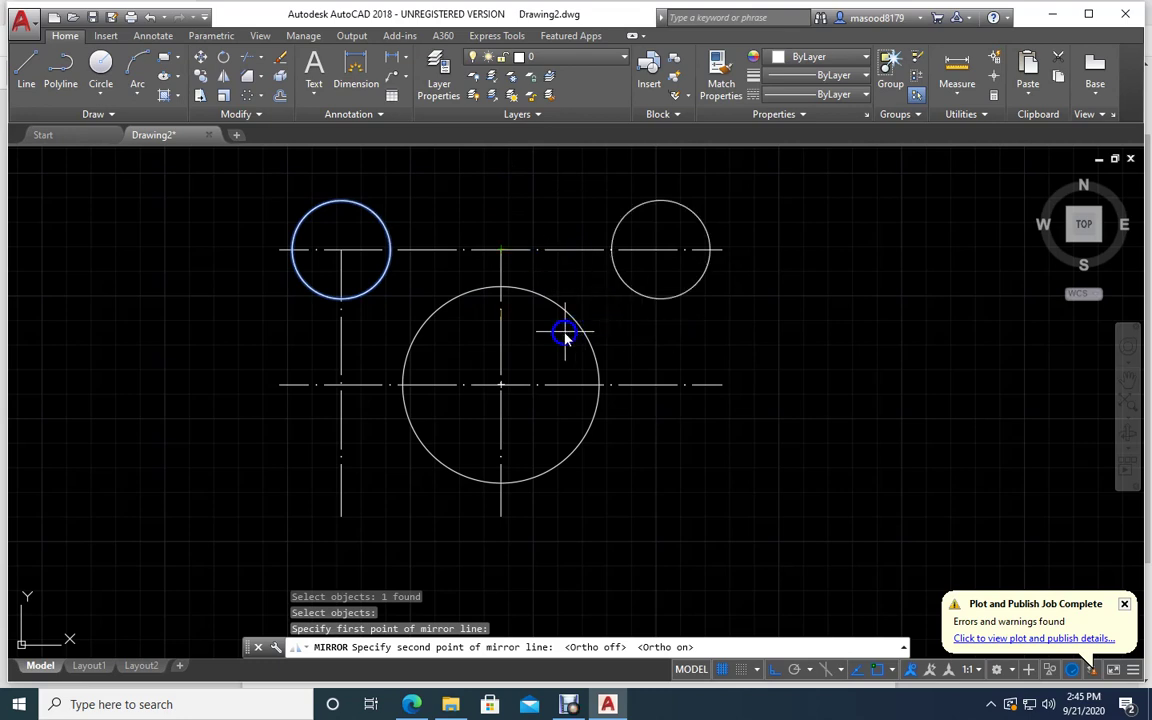
pyautogui.click(521, 360)
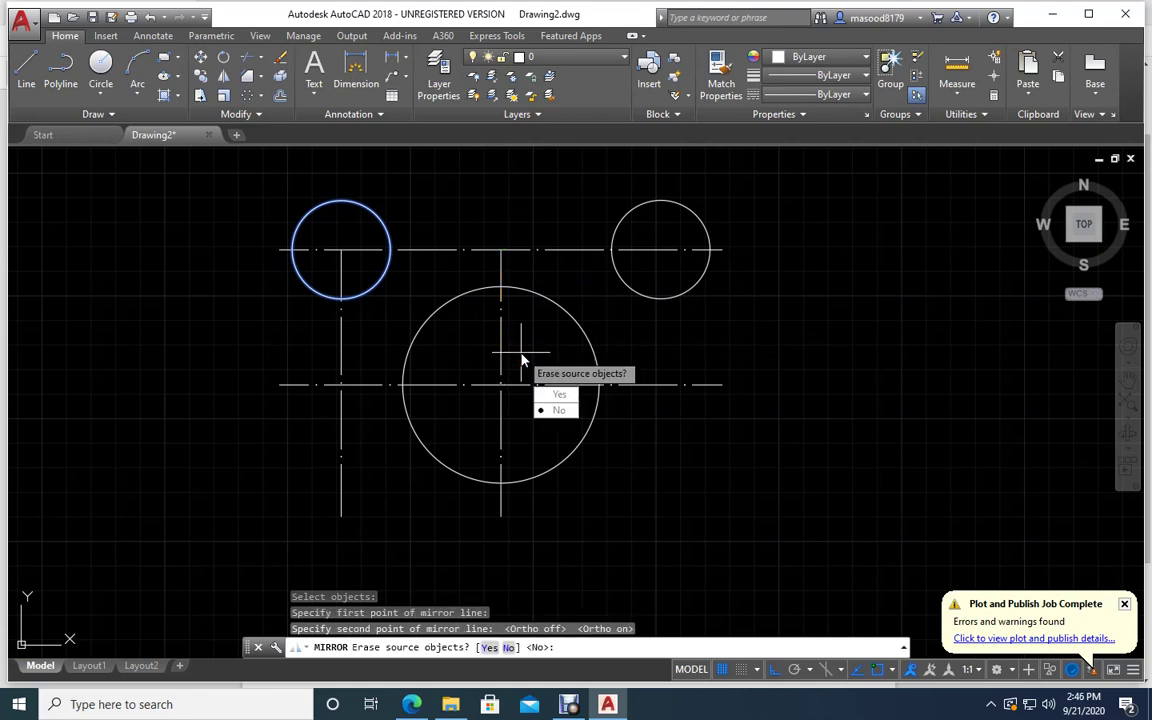
pyautogui.press('Return')
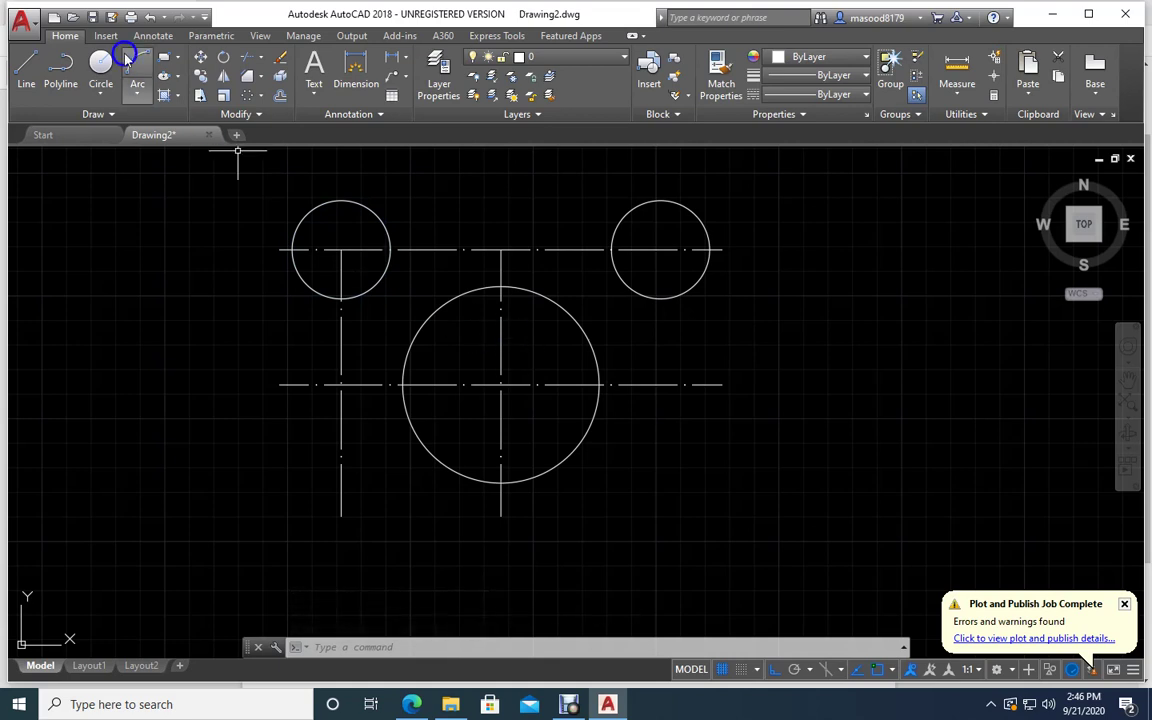
# Step: Adjust the running object snaps and draw a line tangent to the outer sides of the left corner circle and the large circle
pyautogui.click(26, 65)
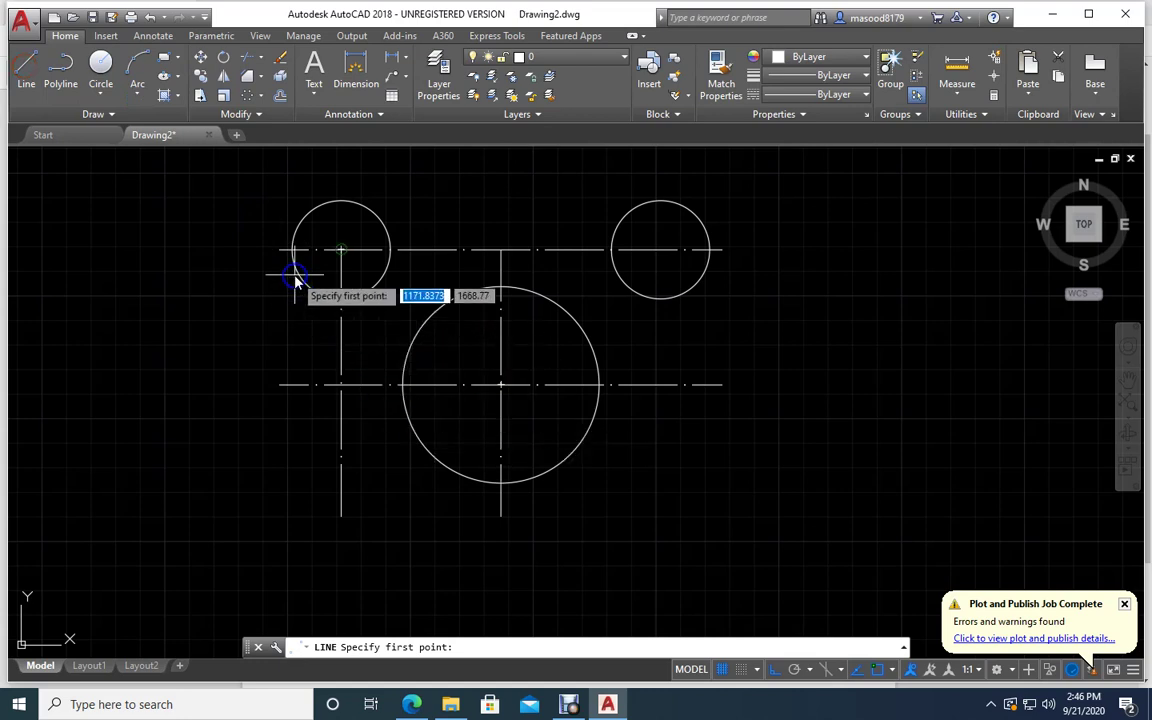
pyautogui.click(891, 669)
pyautogui.click(905, 414)
pyautogui.click(905, 567)
pyautogui.click(766, 591)
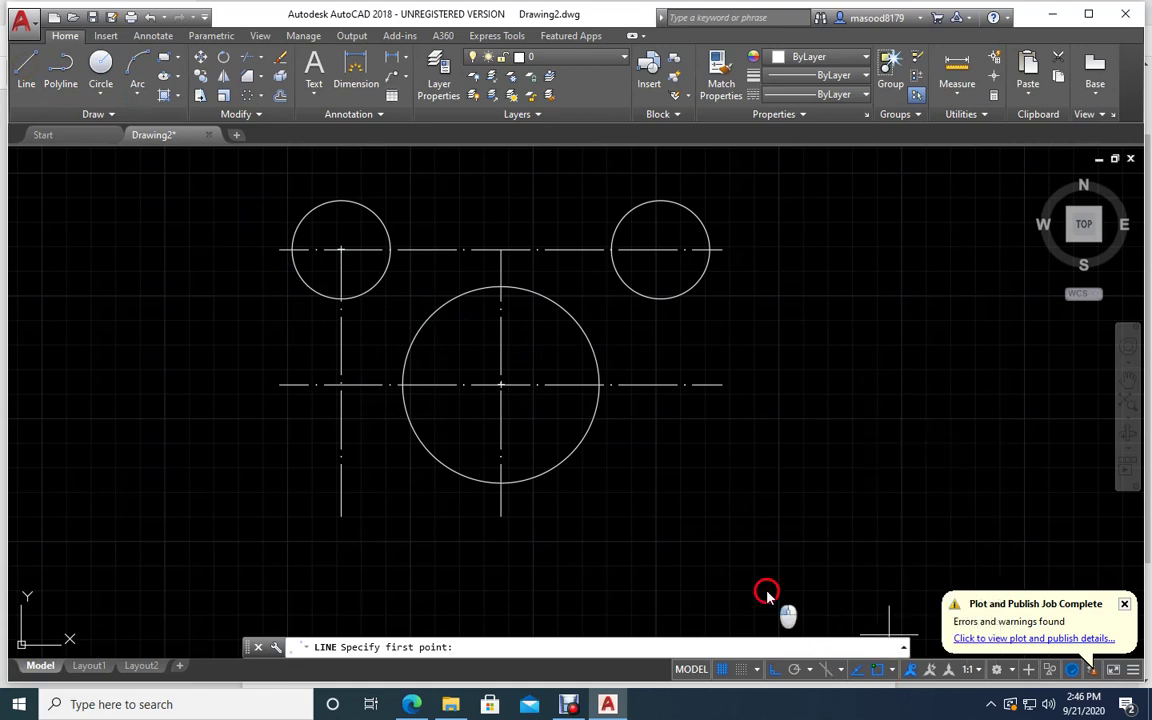
pyautogui.click(303, 277)
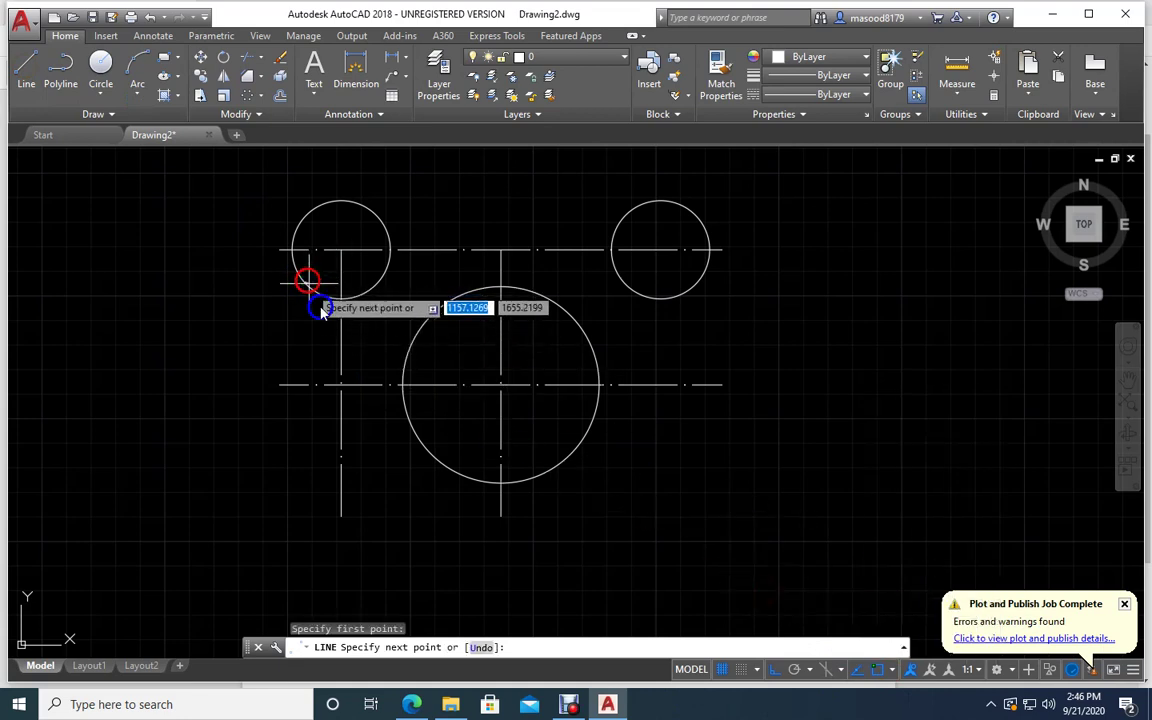
pyautogui.click(418, 443)
pyautogui.press('Return')
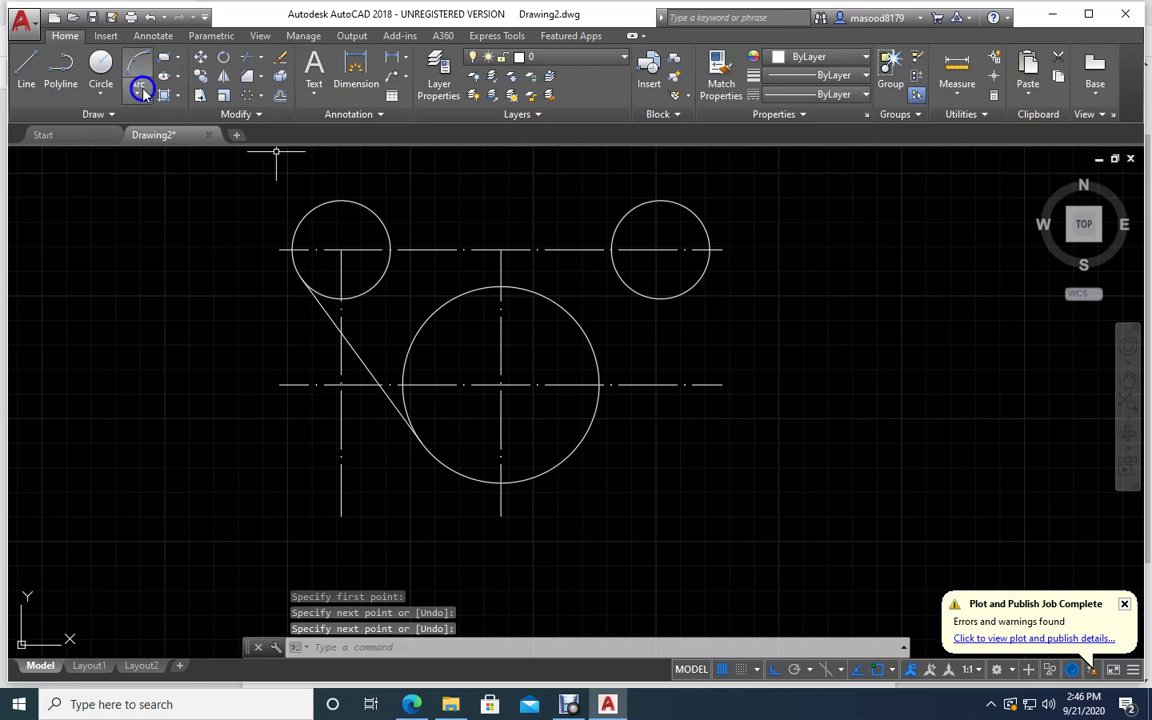
# Step: Draw a matching tangent line from the outer side of the right corner circle to the large circle
pyautogui.click(20, 66)
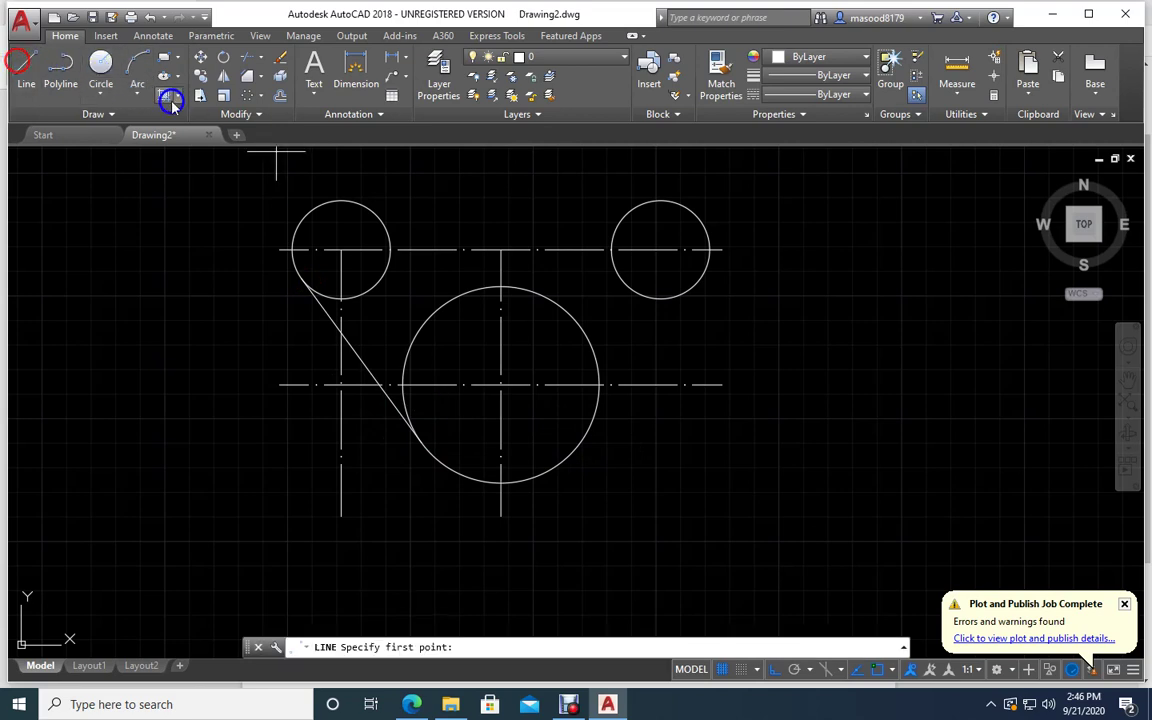
pyautogui.click(707, 280)
pyautogui.click(576, 455)
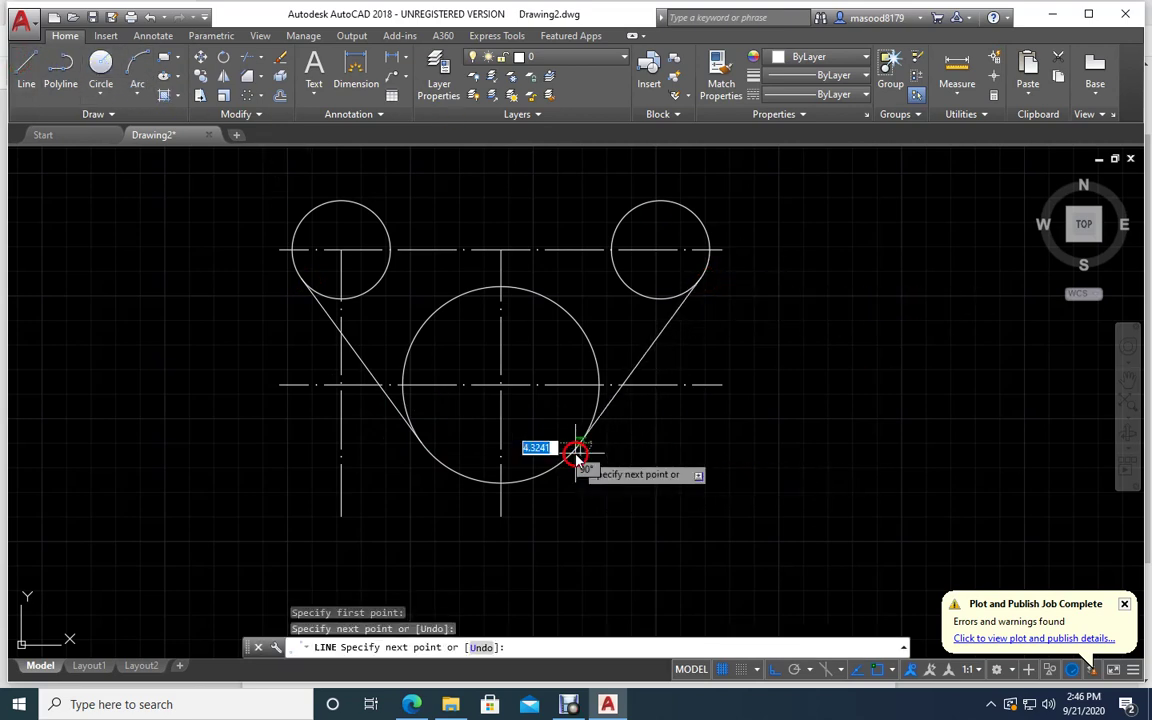
pyautogui.press('Return')
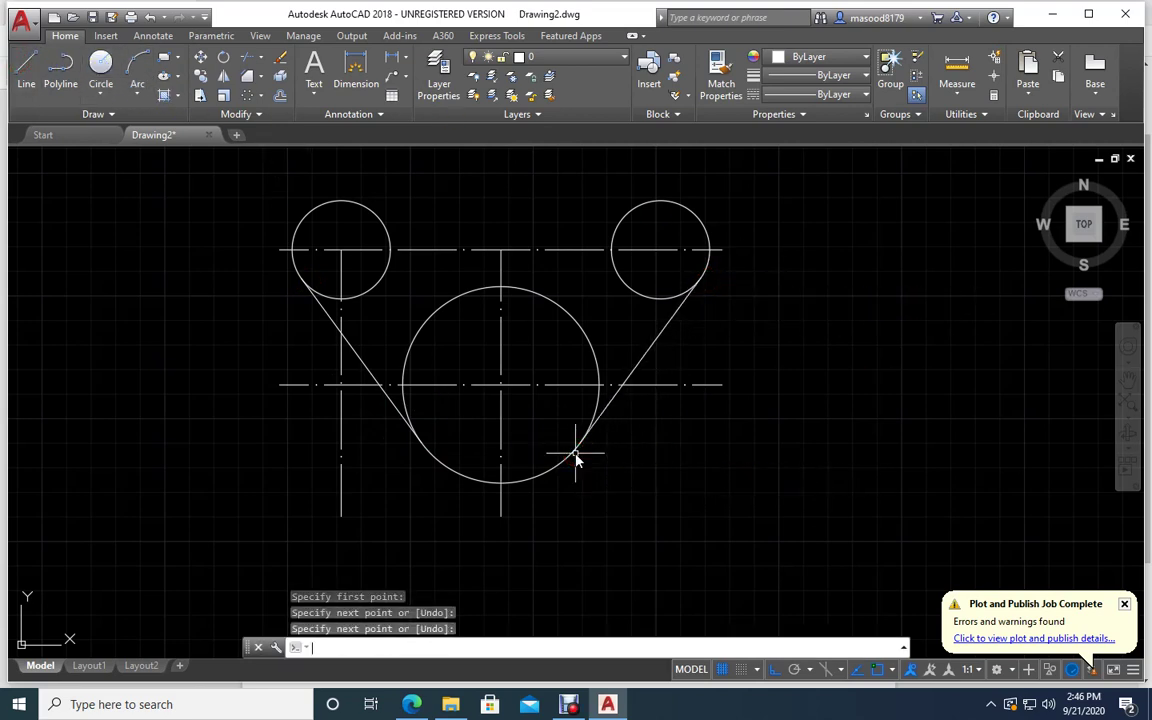
# Step: Check the top edge in the reference PDF and draw a horizontal tangent line across the tops of the two corner circles in AutoCAD
pyautogui.click(412, 704)
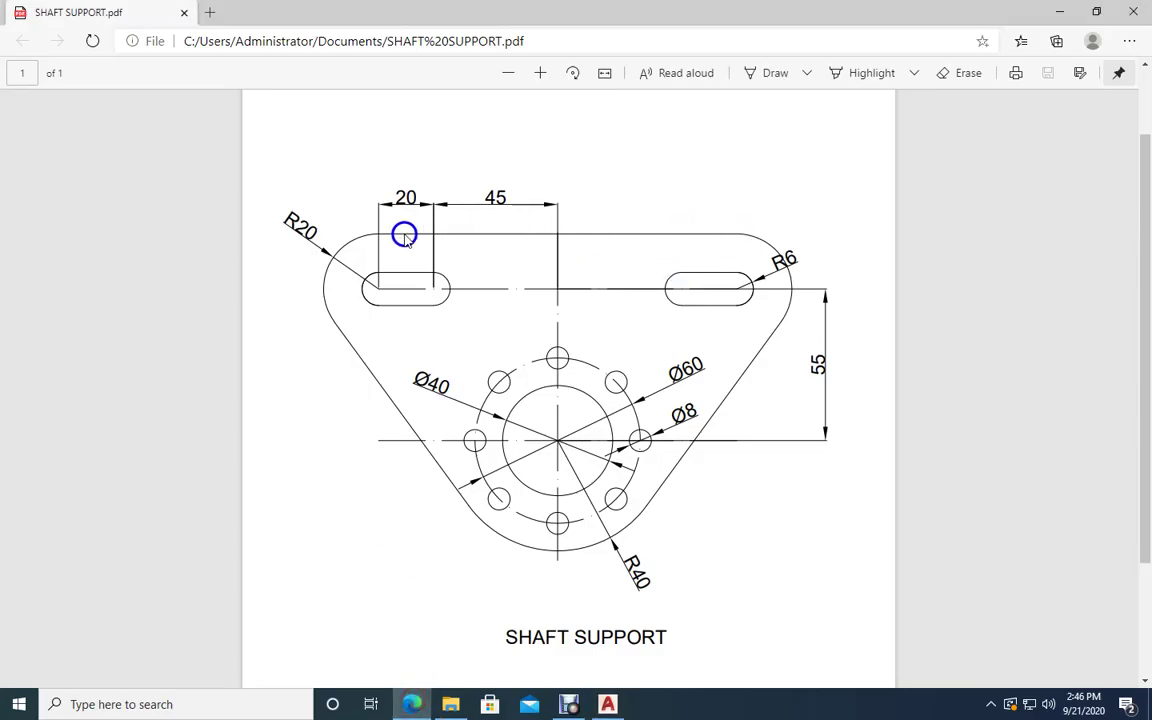
pyautogui.click(604, 705)
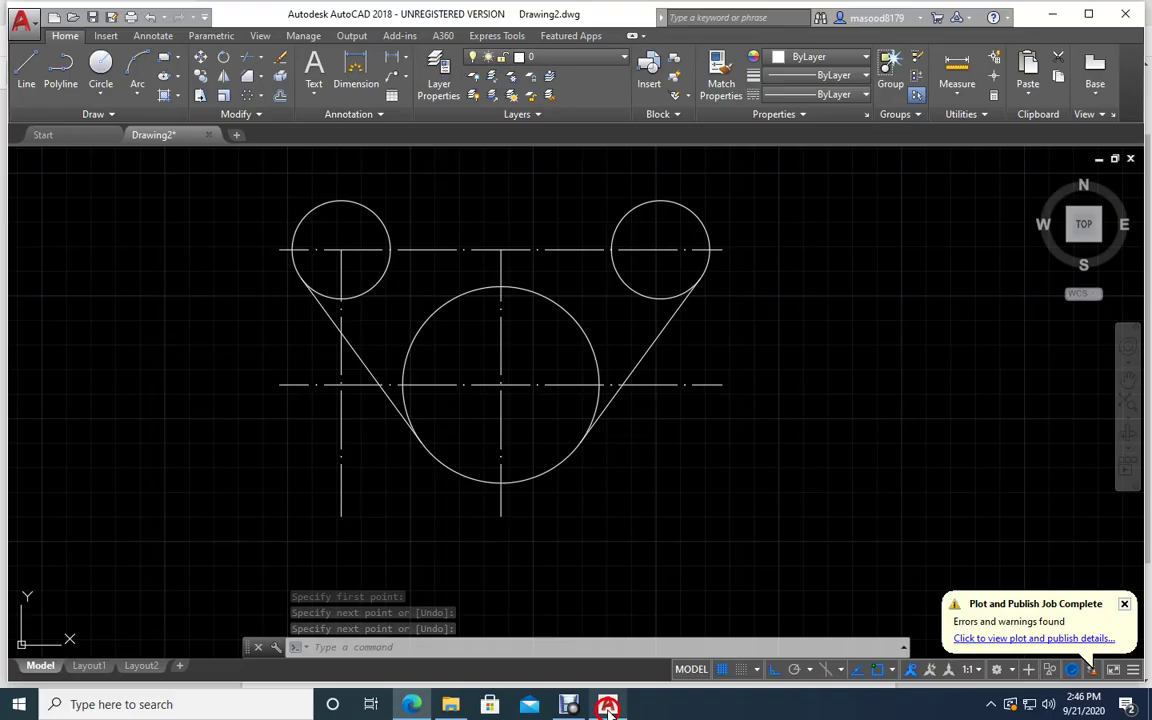
pyautogui.click(35, 62)
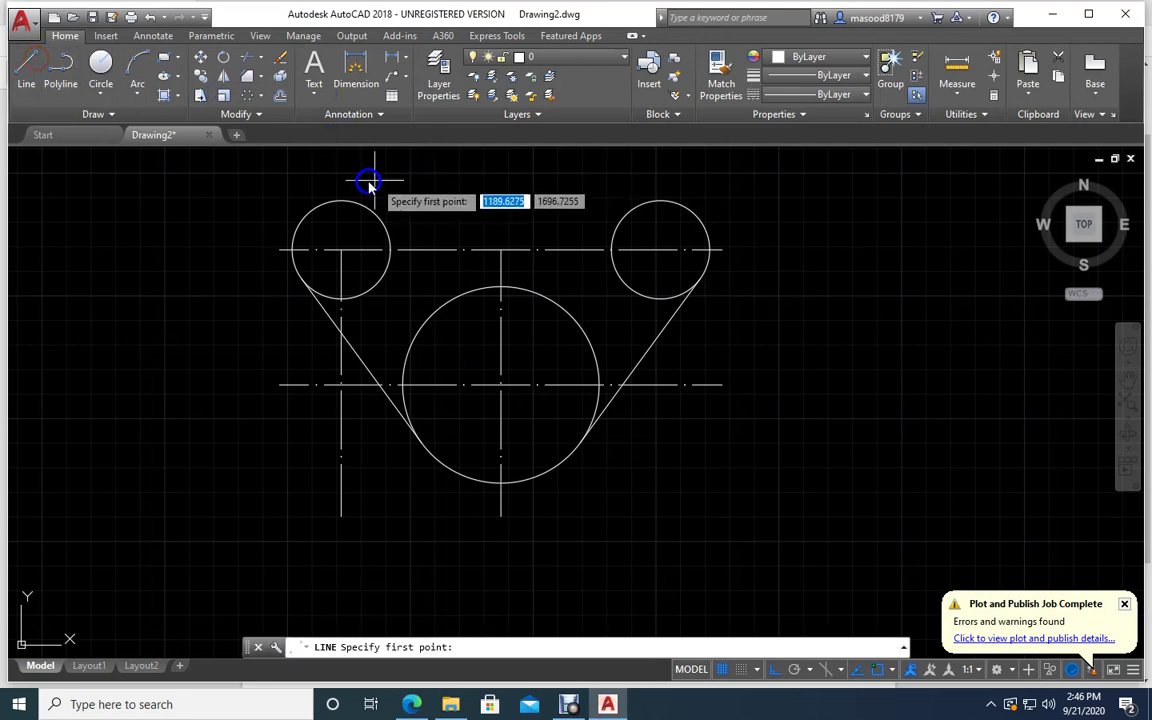
pyautogui.click(336, 199)
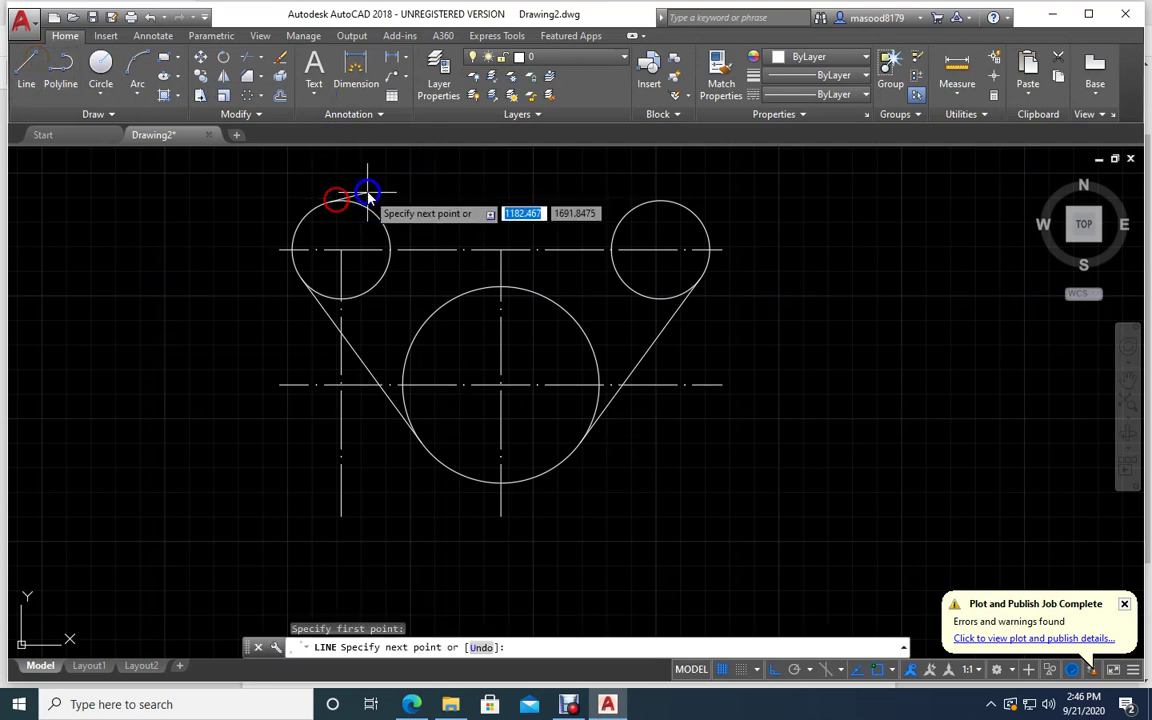
pyautogui.click(659, 200)
pyautogui.press('Return')
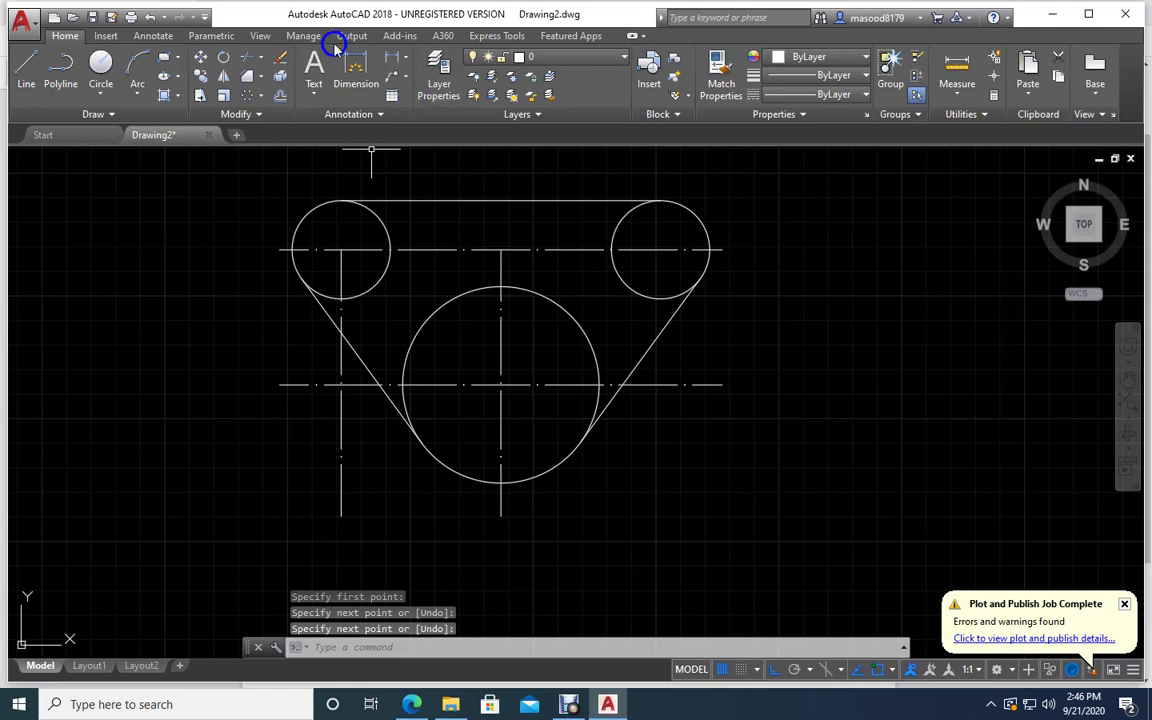
# Step: Trim away the inner arcs of the two corner circles and the large circle, using the three tangent lines as cutting edges
pyautogui.click(250, 61)
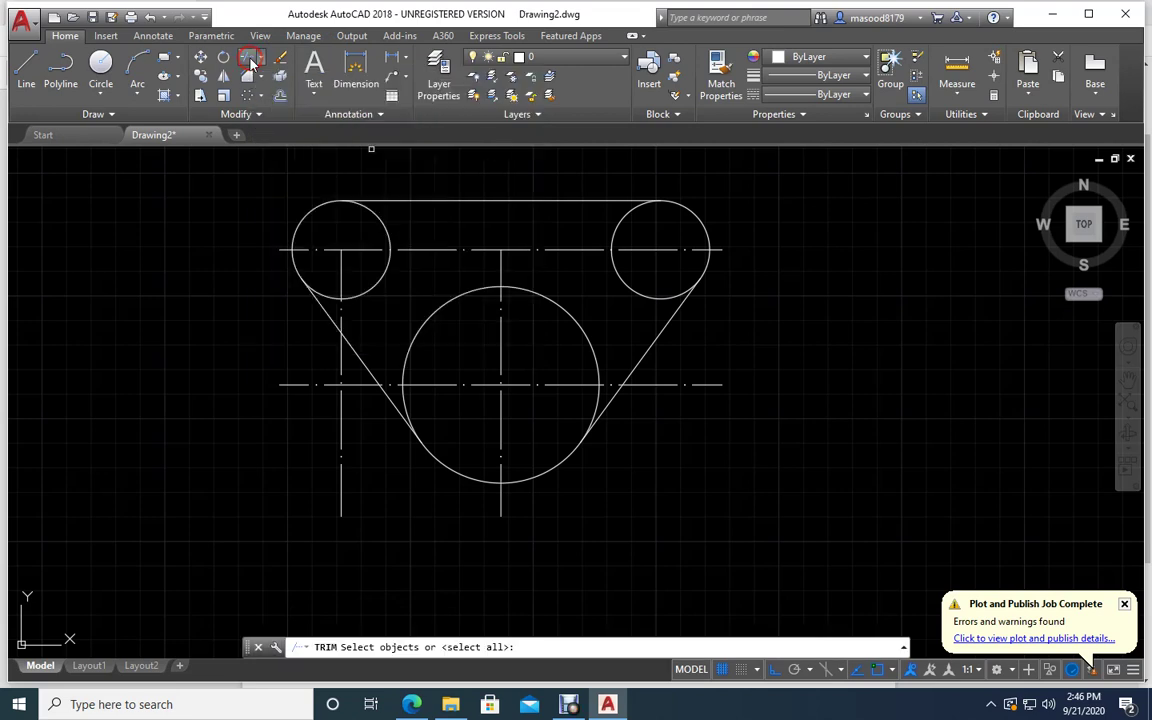
pyautogui.click(405, 201)
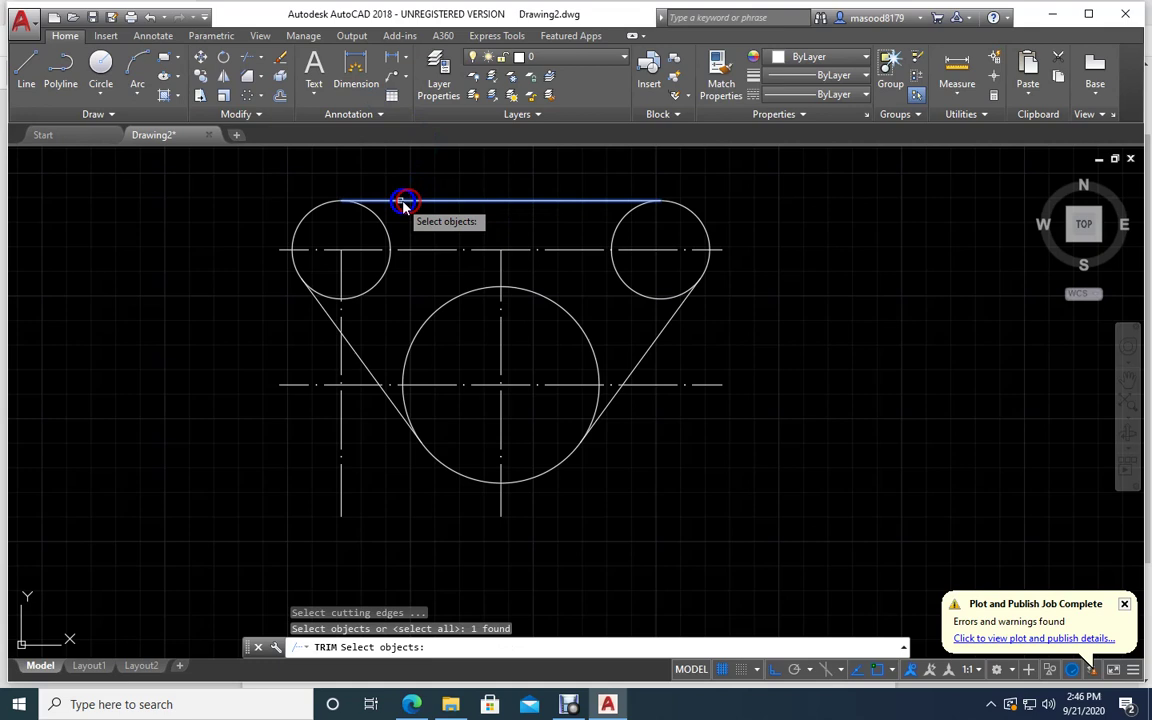
pyautogui.click(361, 362)
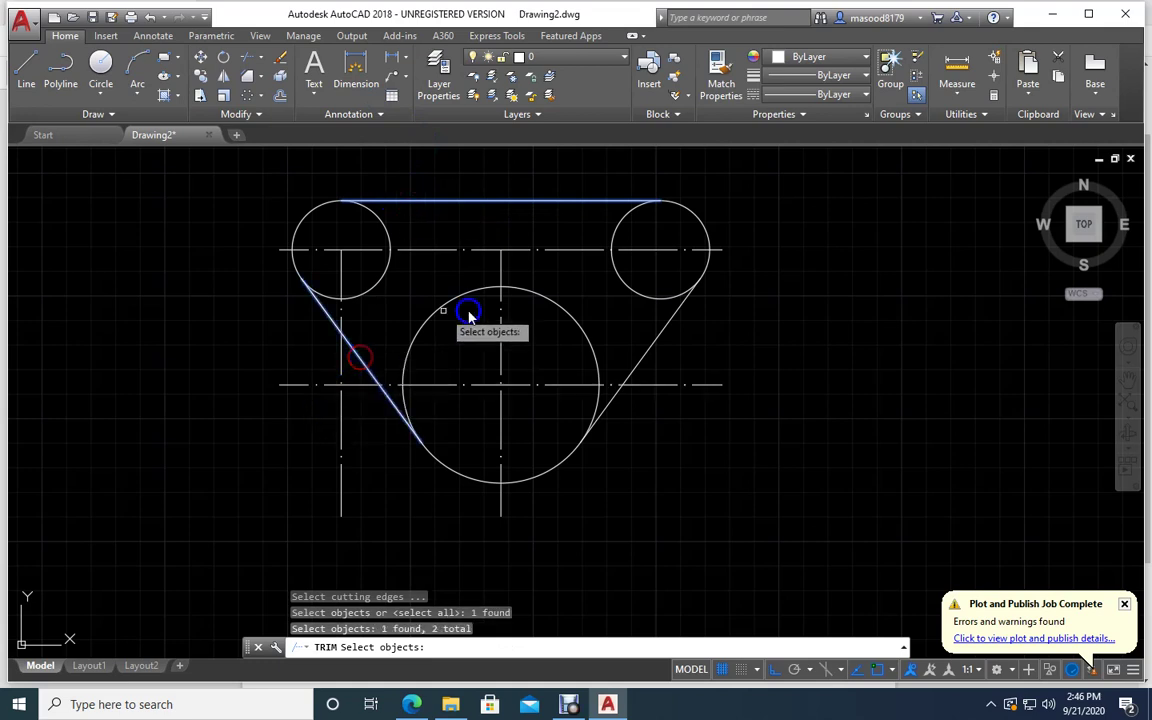
pyautogui.click(651, 346)
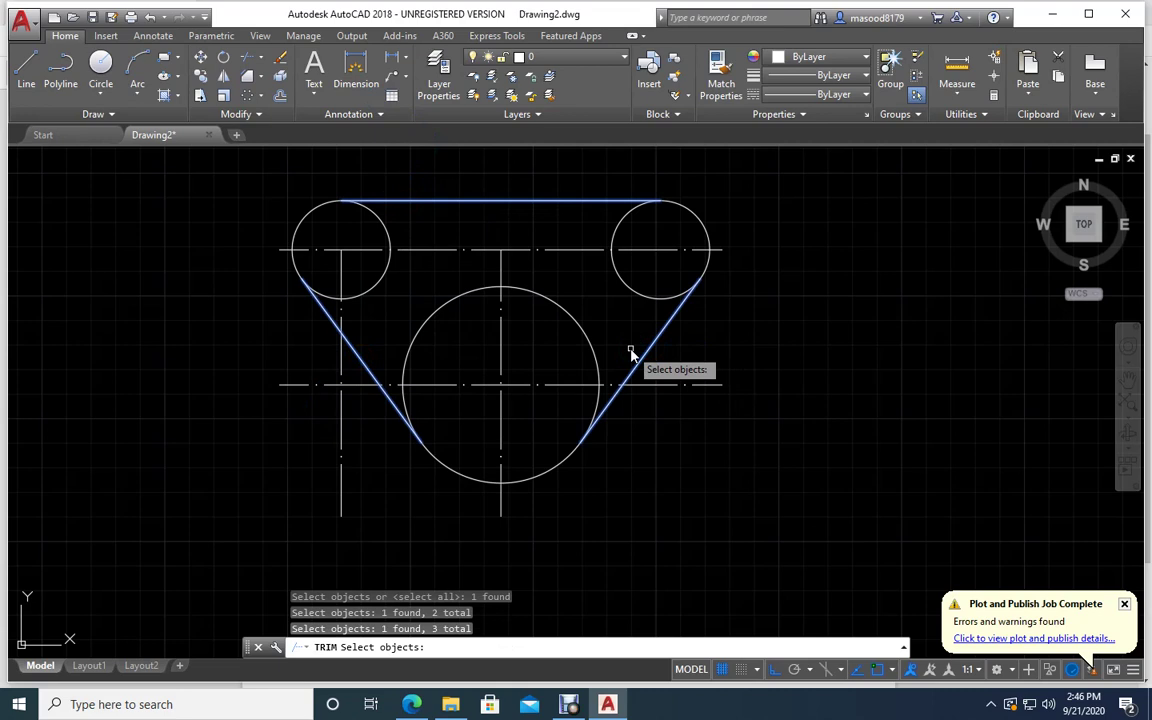
pyautogui.press('Return')
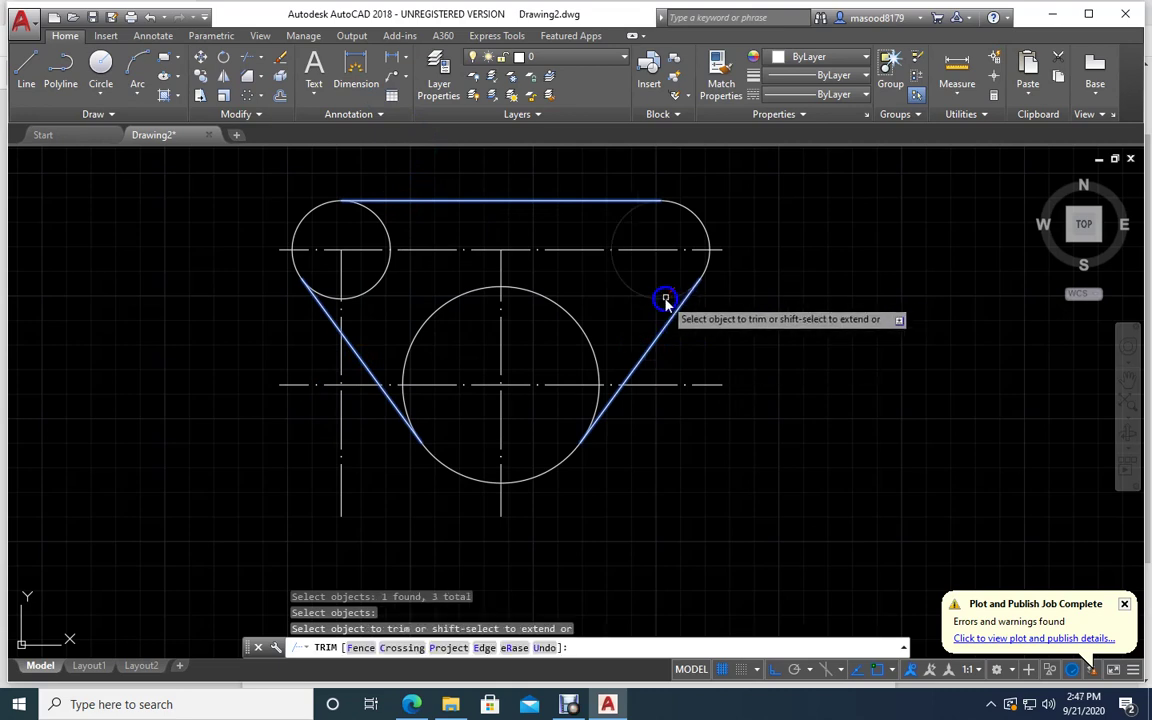
pyautogui.click(709, 240)
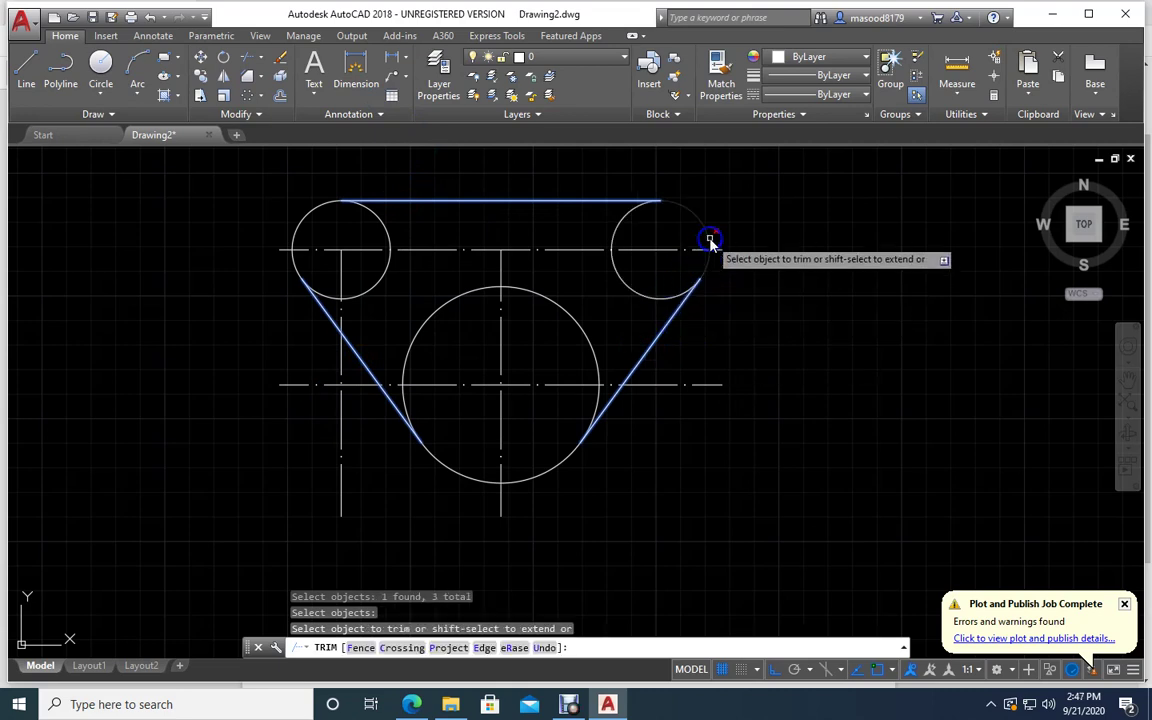
pyautogui.click(643, 294)
pyautogui.click(586, 329)
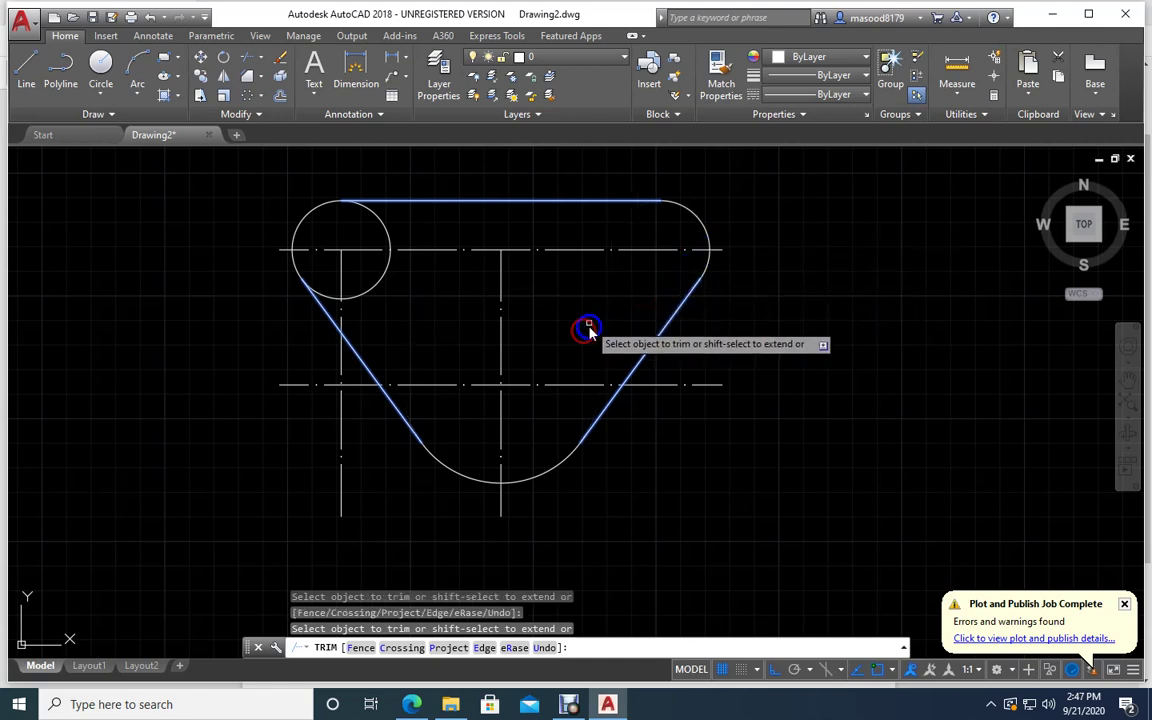
pyautogui.click(384, 268)
pyautogui.press('Return')
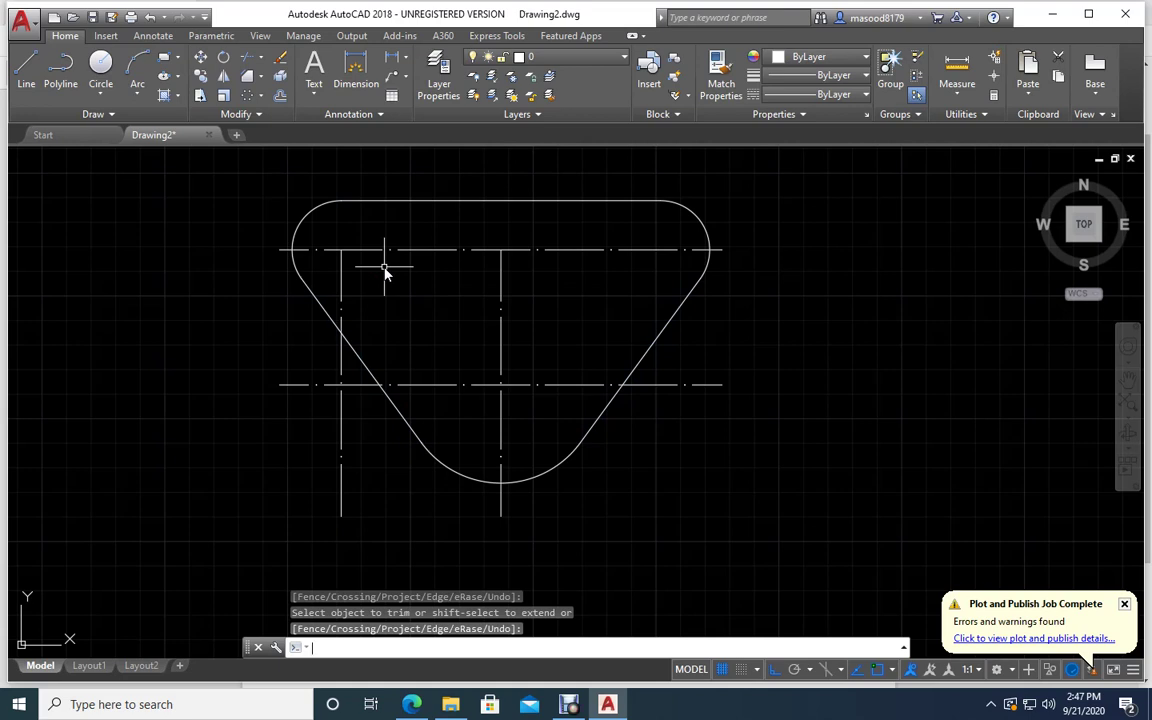
pyautogui.click(425, 278)
pyautogui.click(461, 362)
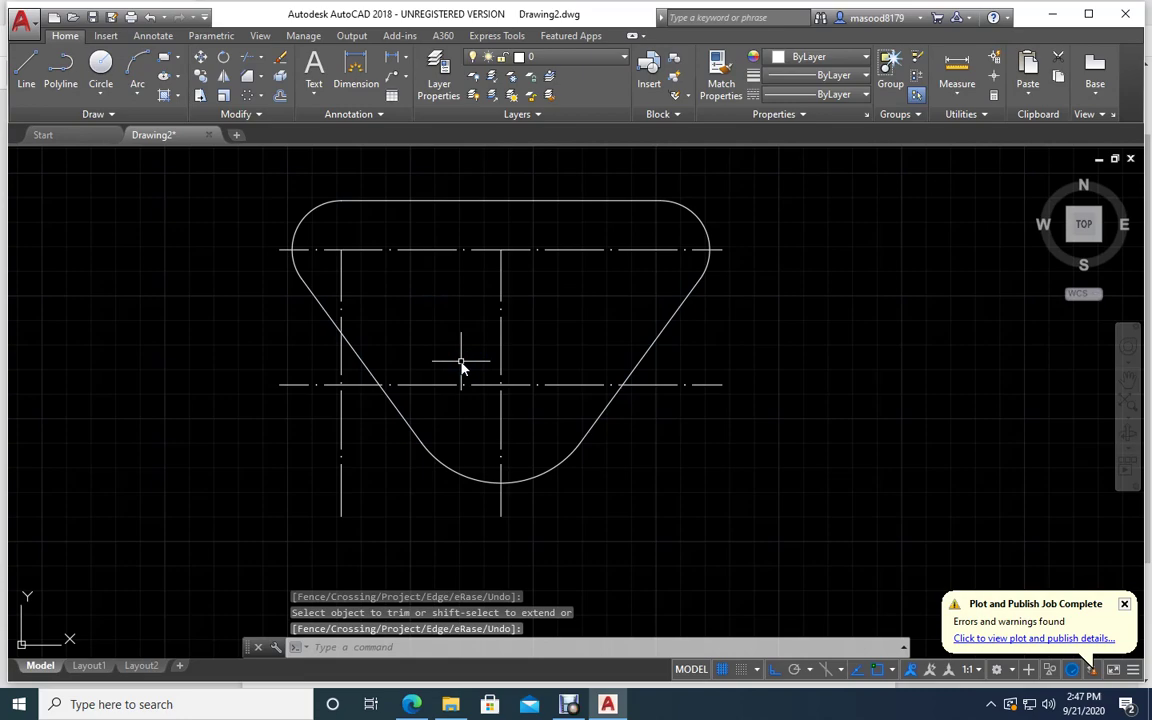
# Step: Check the hole sizes in the reference PDF and draw a diameter 40 circle in AutoCAD where the lower horizontal and middle vertical centre lines cross
pyautogui.hotkey('alt', 'Tab')
pyautogui.click(598, 438)
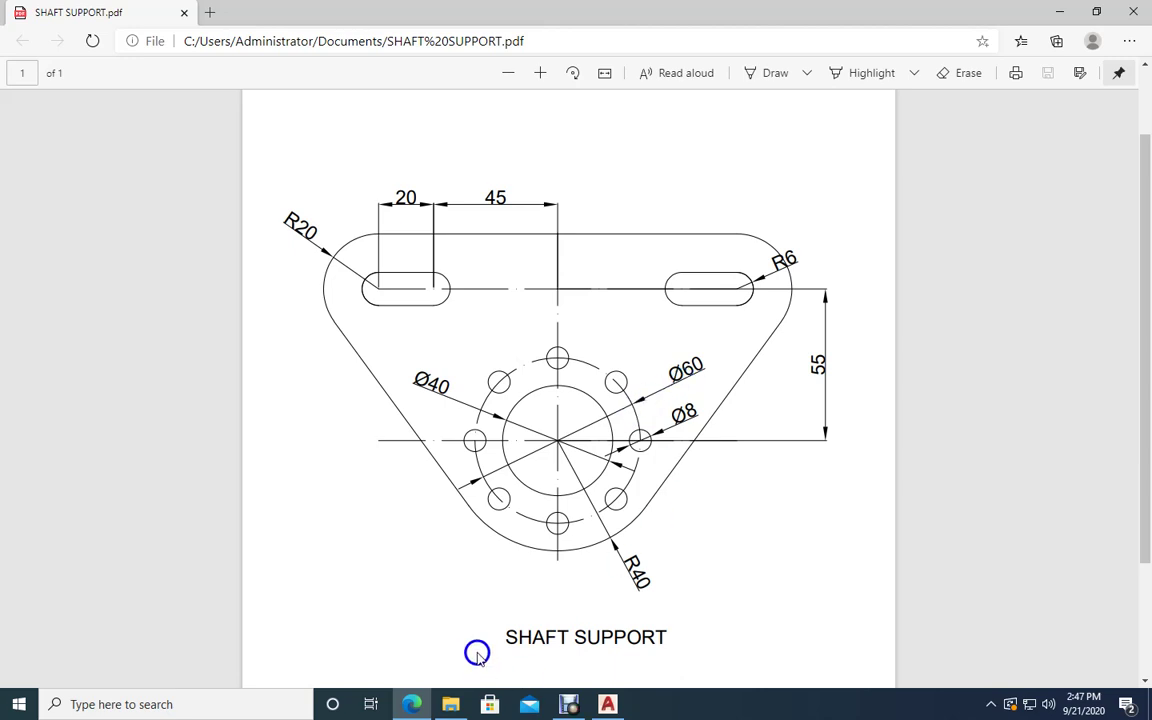
pyautogui.click(608, 705)
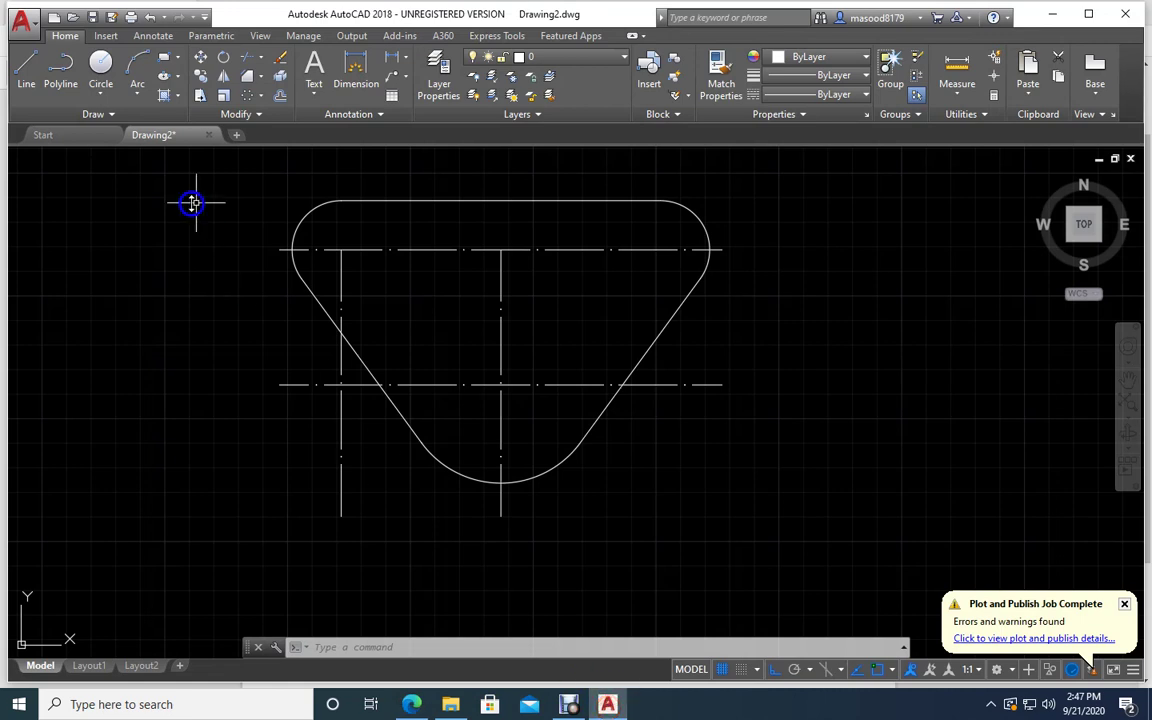
pyautogui.click(100, 93)
pyautogui.click(121, 153)
pyautogui.click(501, 385)
pyautogui.write('4')
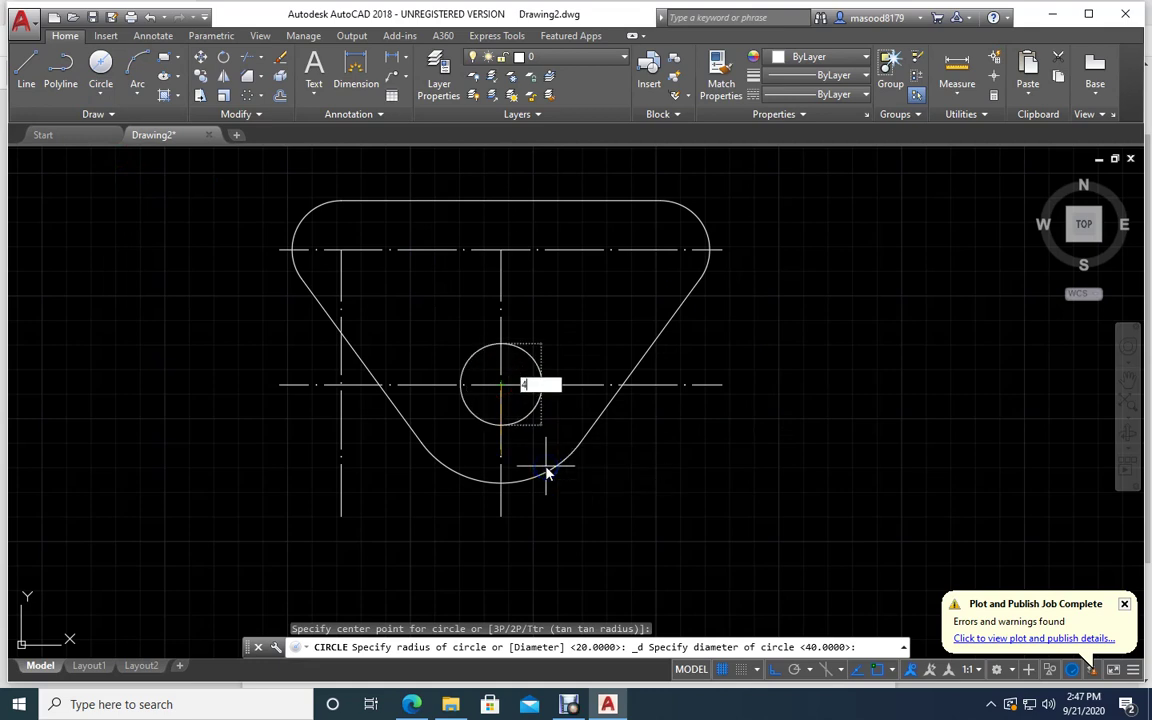
pyautogui.write('0')
pyautogui.press('Return')
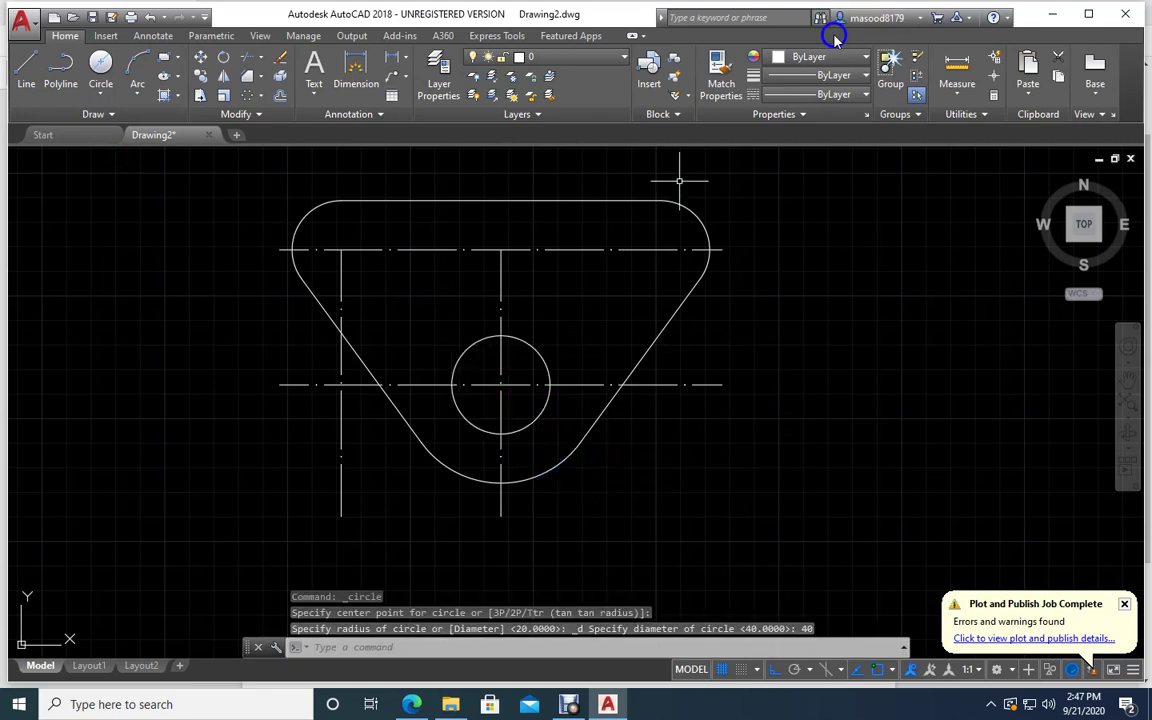
# Step: Draw a diameter 60 bolt circle with the ACAD_ISO04W100 linetype, concentric with the diameter 40 bore
pyautogui.click(866, 95)
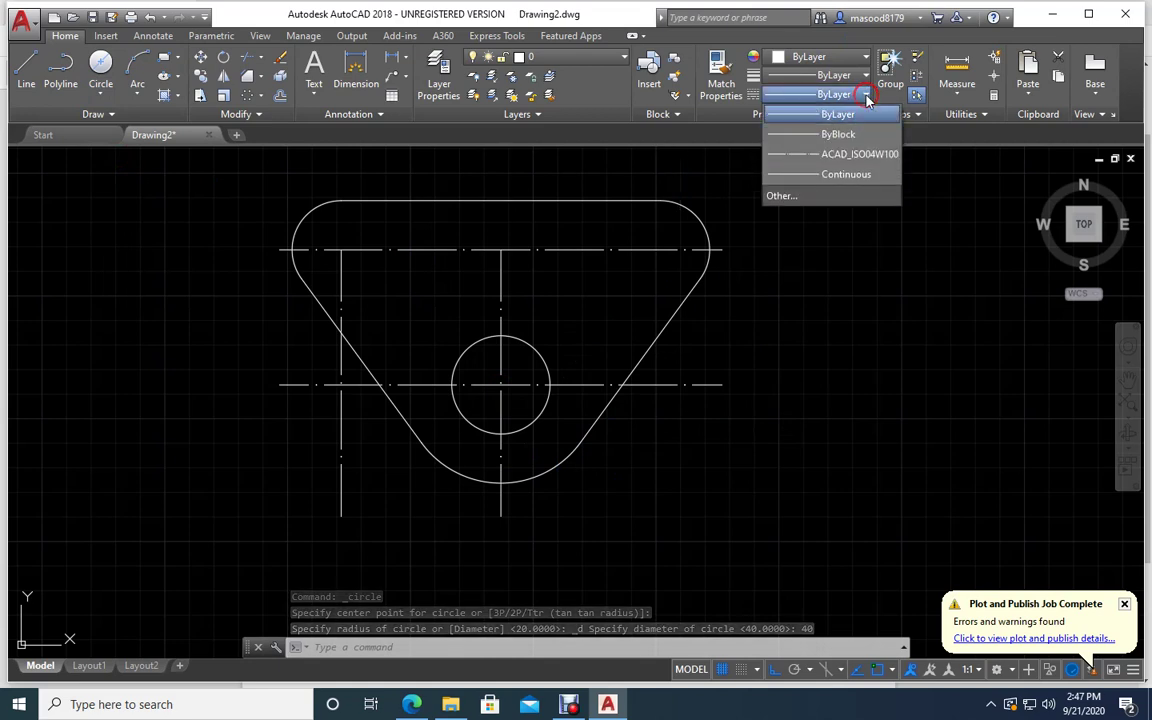
pyautogui.click(804, 156)
pyautogui.click(100, 66)
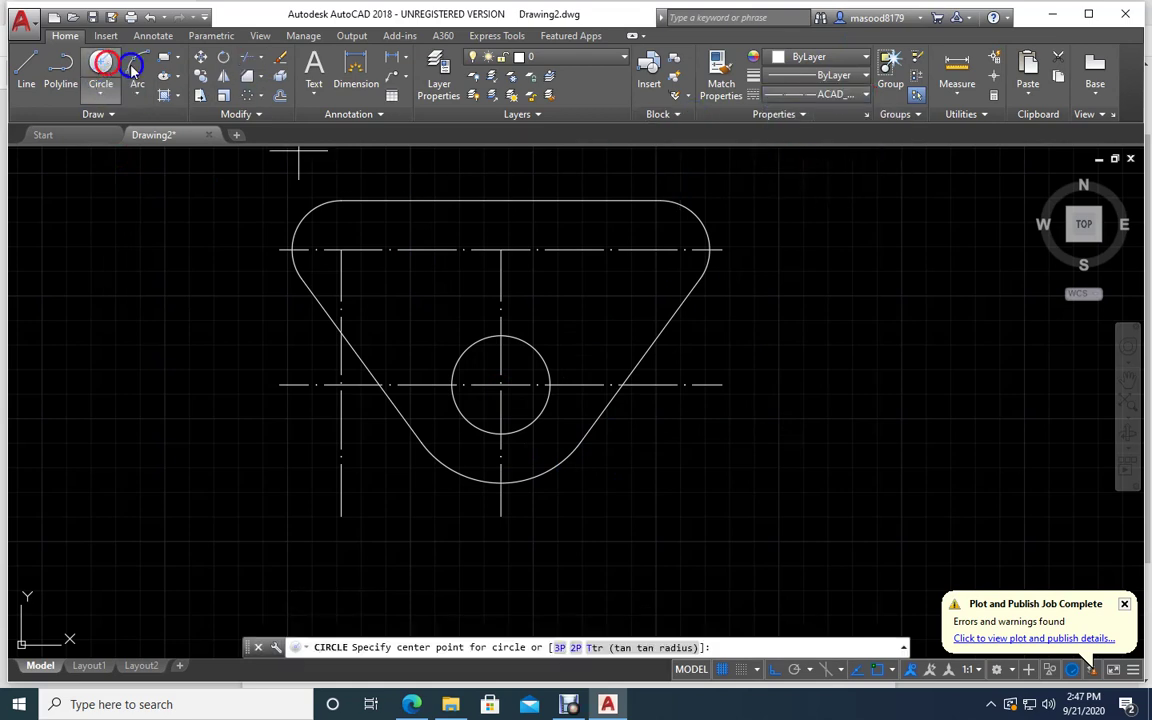
pyautogui.click(504, 389)
pyautogui.write('d')
pyautogui.press('Return')
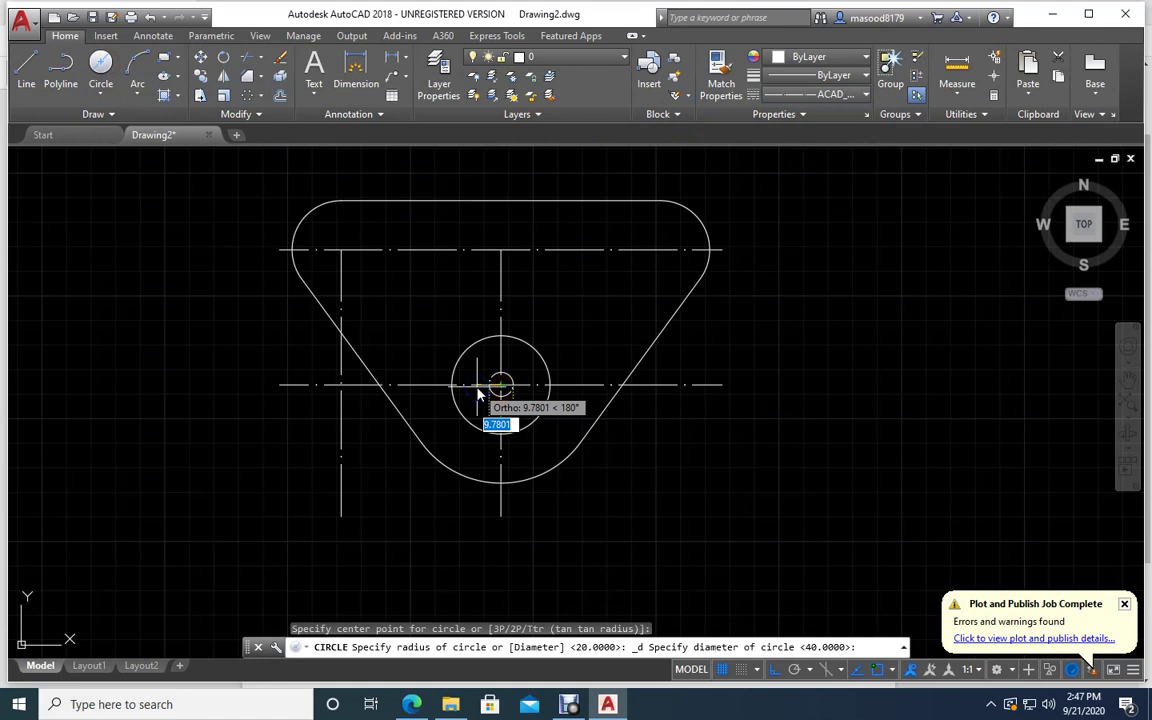
pyautogui.write('60')
pyautogui.press('Return')
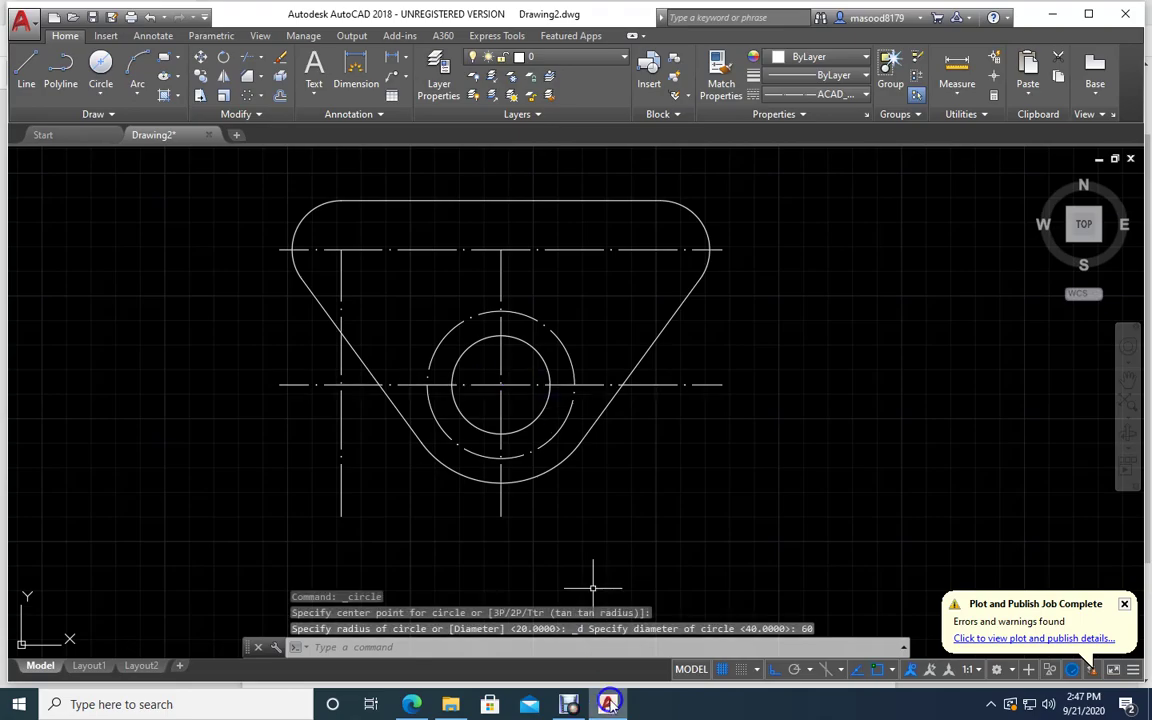
# Step: Check the bolt hole size in the reference PDF and draw a diameter 8 circle in AutoCAD where the bolt circle's top meets the middle vertical centre line
pyautogui.hotkey('alt', 'Tab')
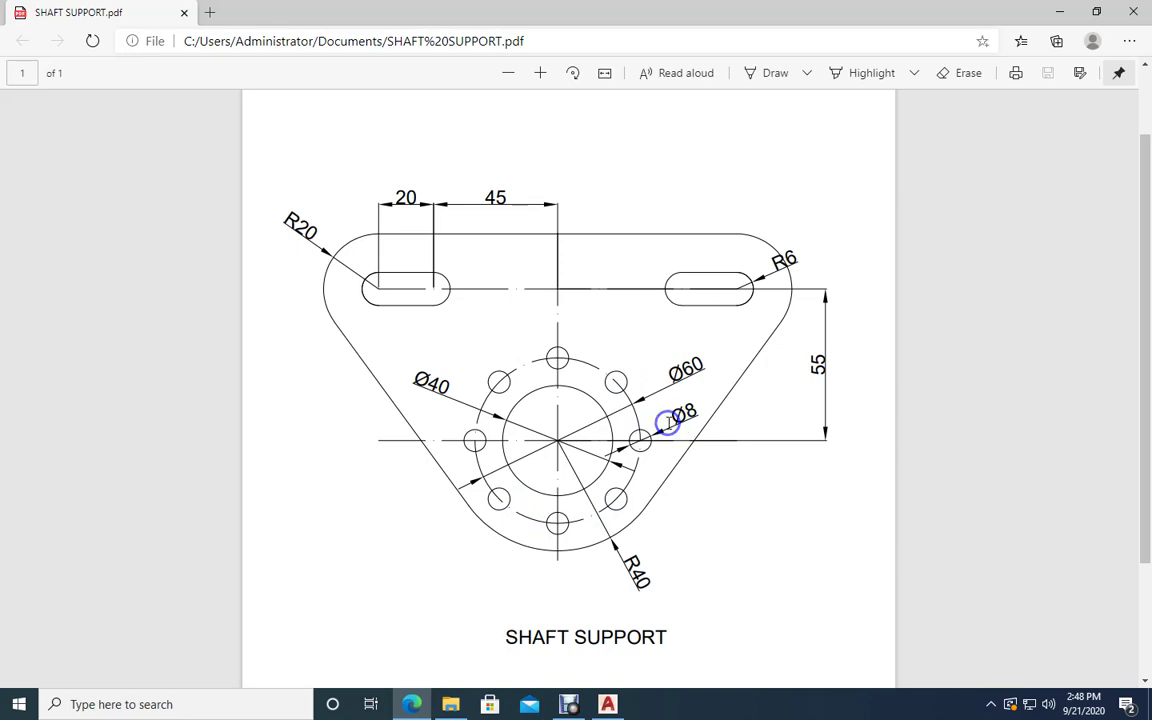
pyautogui.click(607, 704)
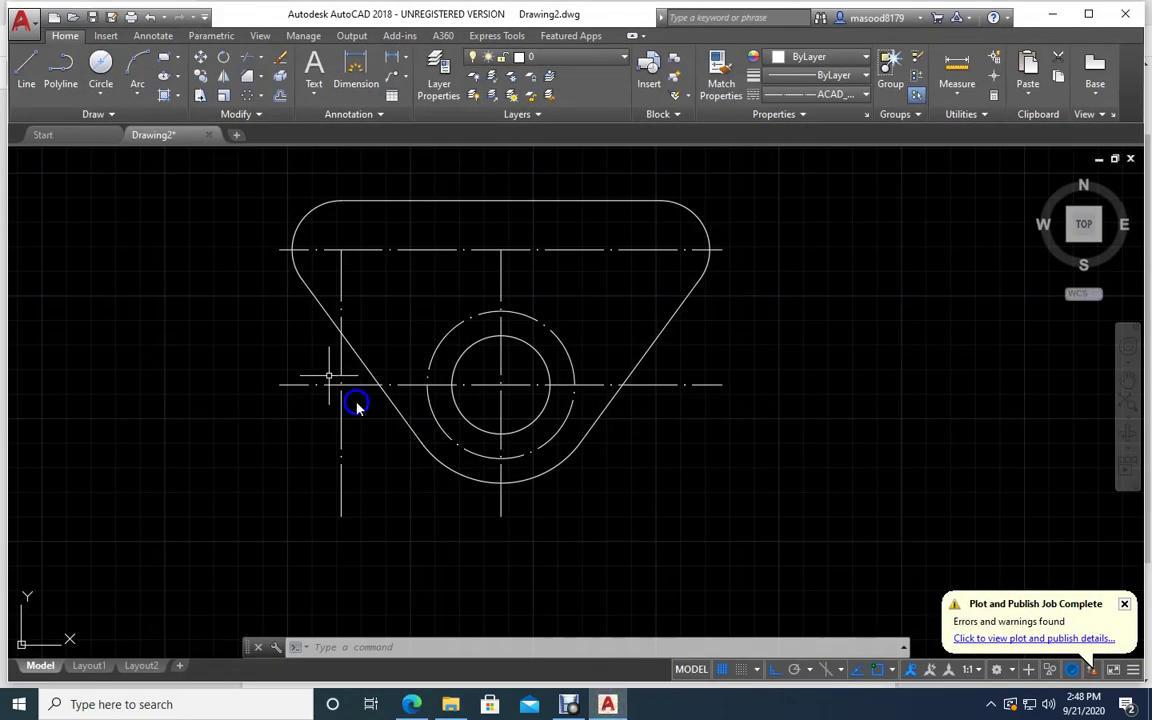
pyautogui.click(99, 96)
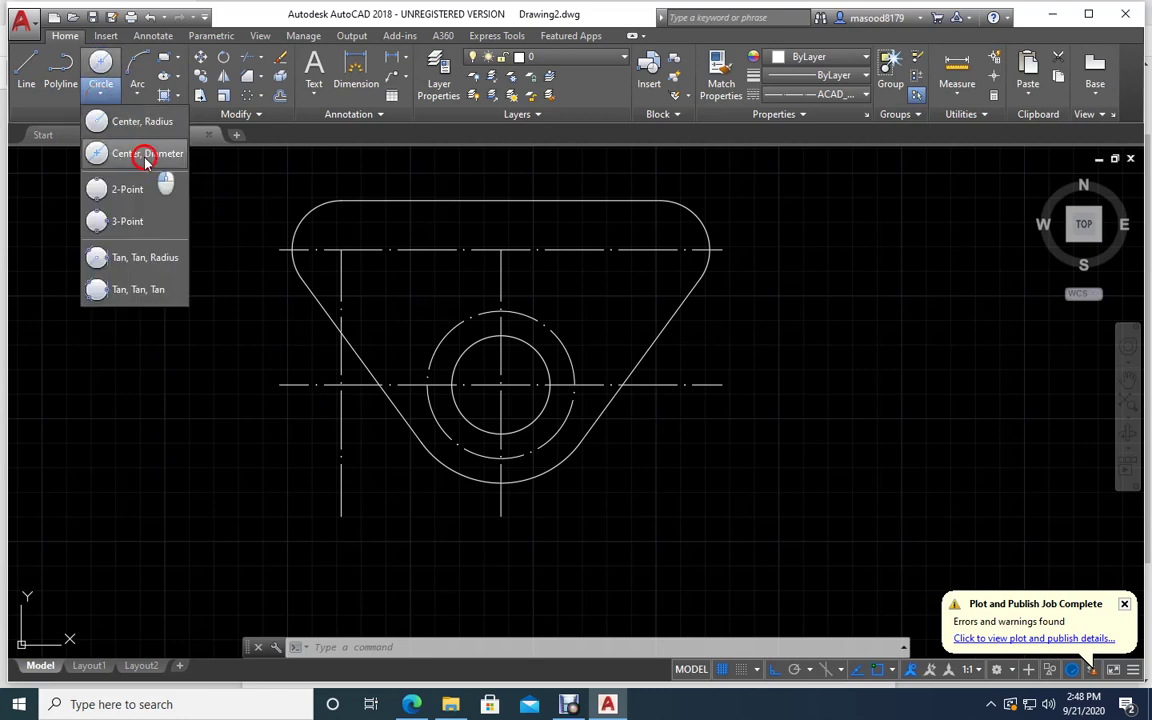
pyautogui.click(146, 158)
pyautogui.scroll(2, 490, 362)
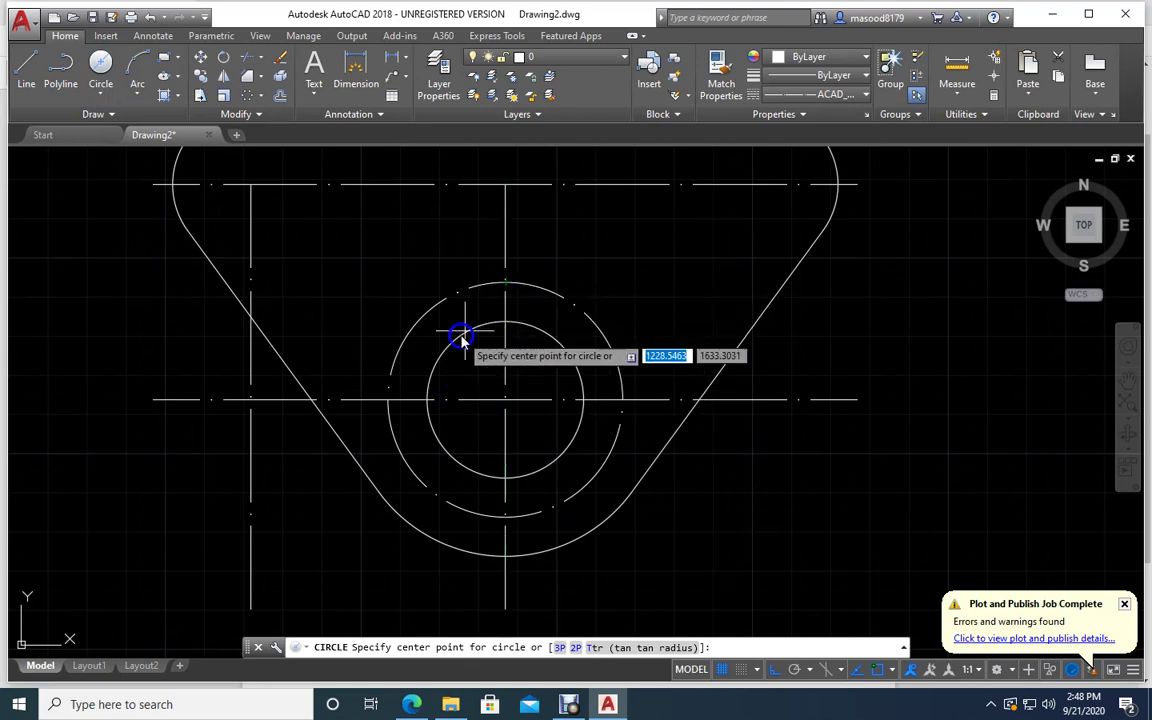
pyautogui.click(506, 285)
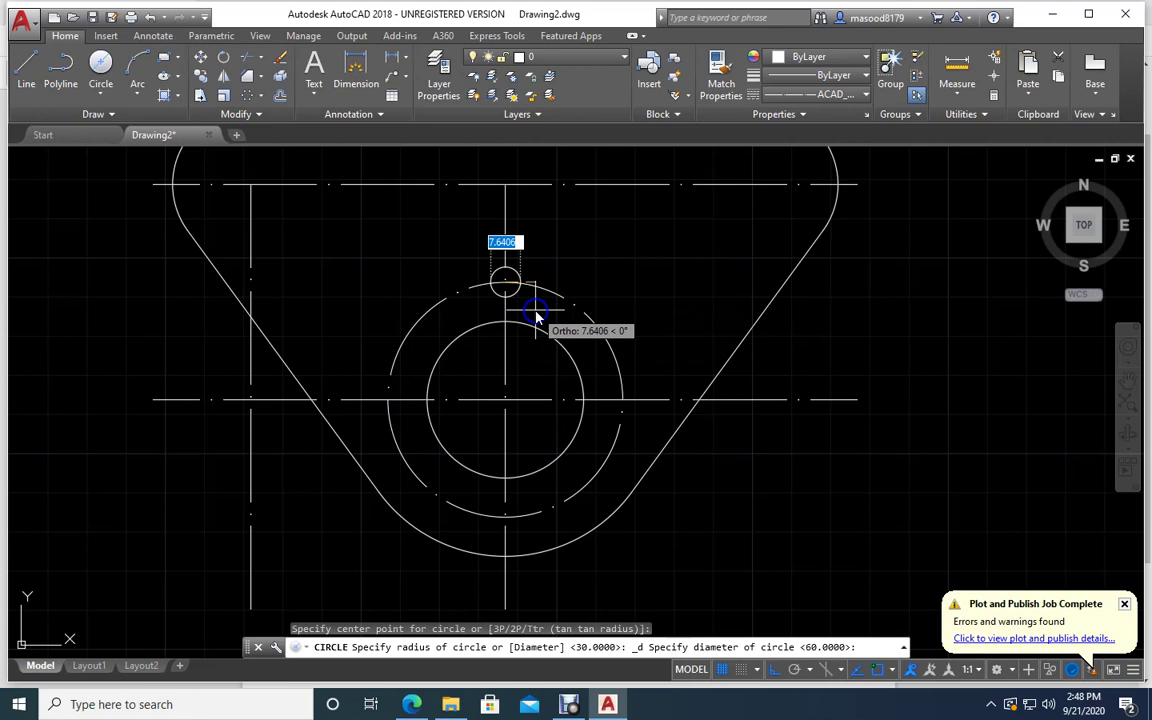
pyautogui.write('8')
pyautogui.press('Return')
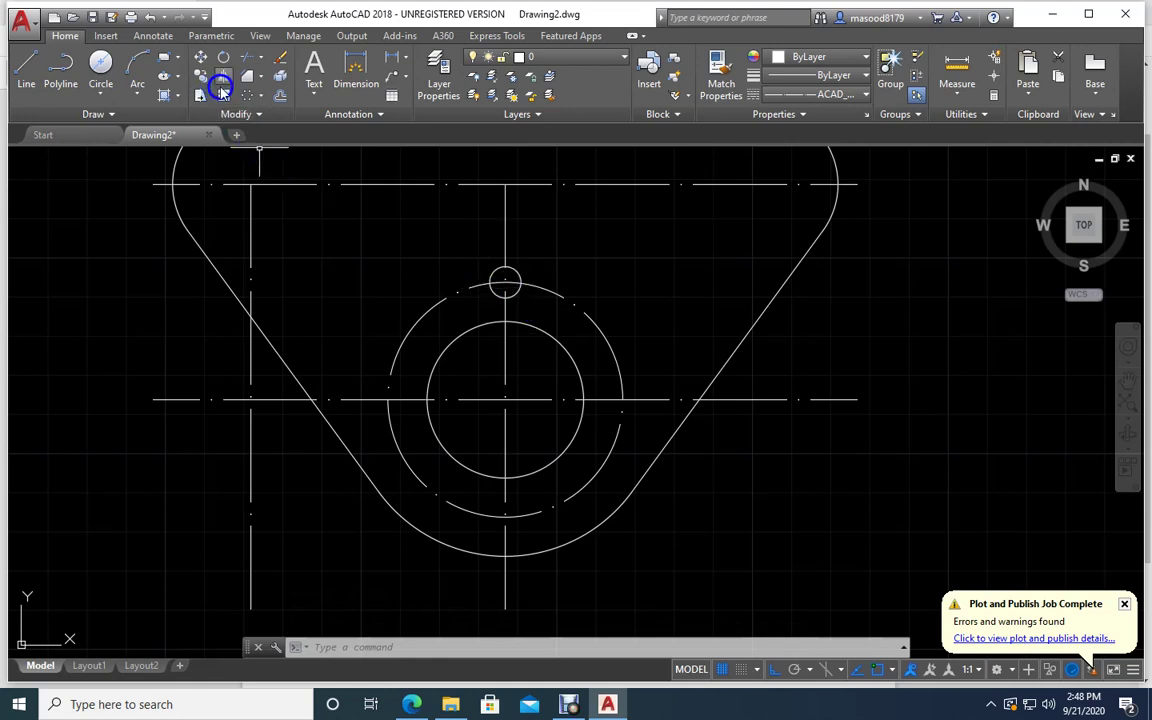
# Step: Create a polar array of the diameter 8 hole around the bore's centre with 8 items
pyautogui.click(259, 100)
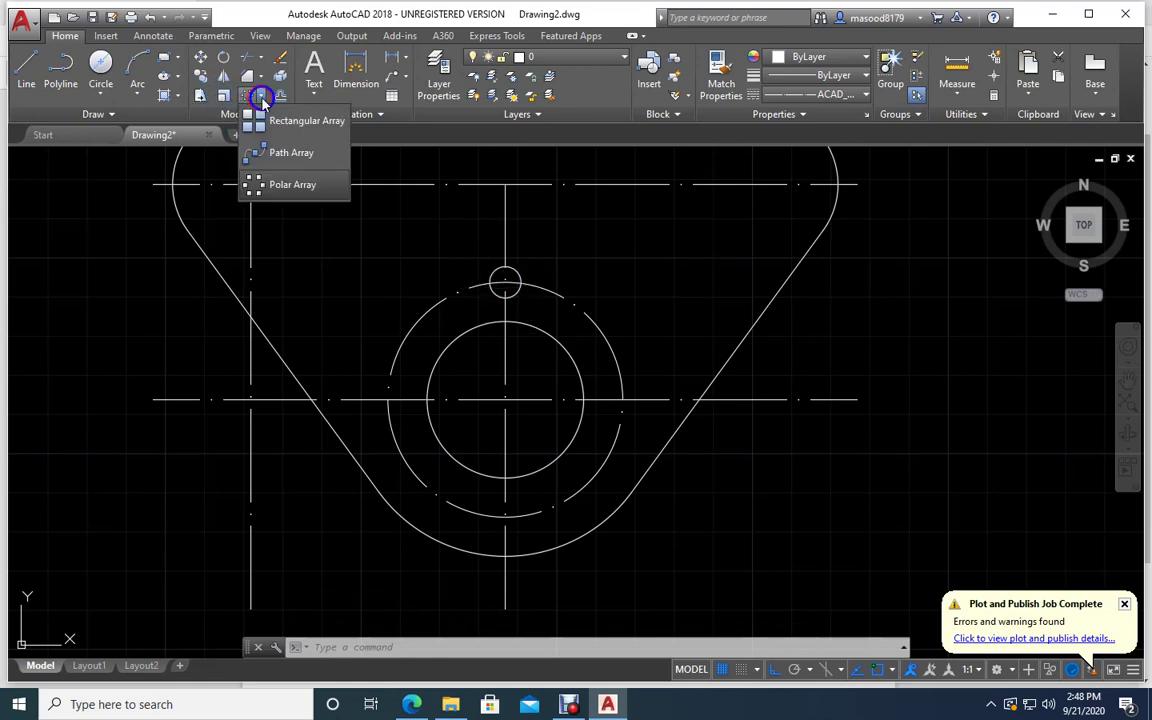
pyautogui.click(262, 185)
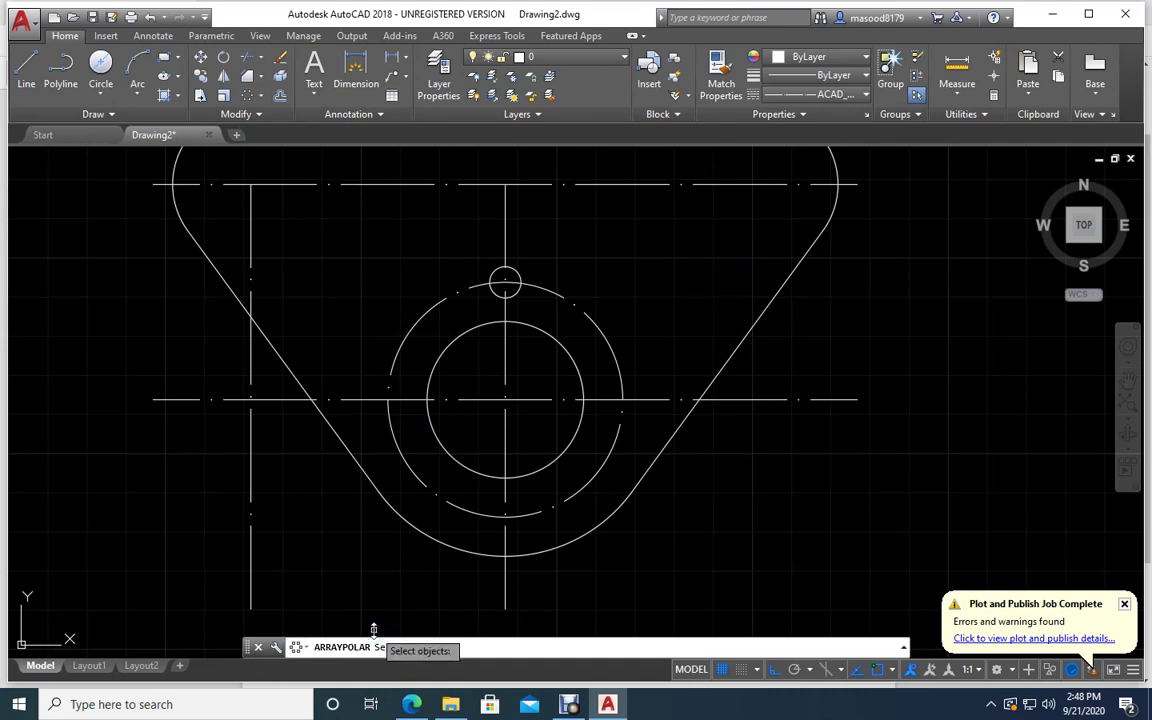
pyautogui.click(506, 274)
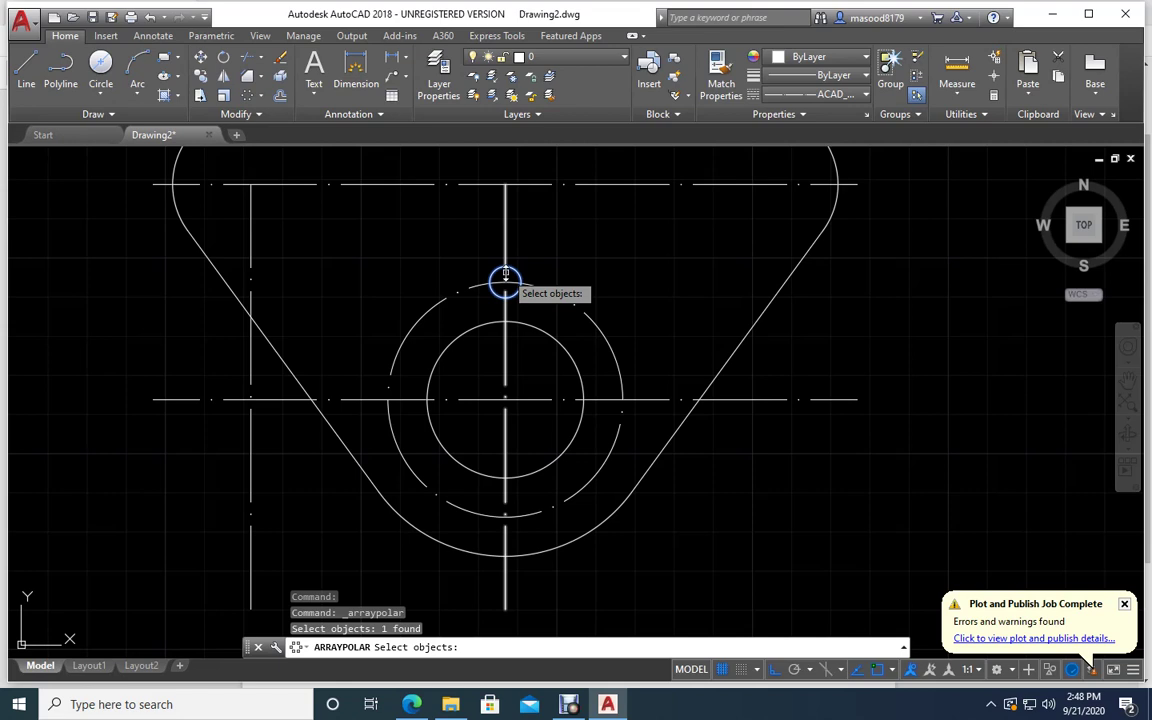
pyautogui.press('Return')
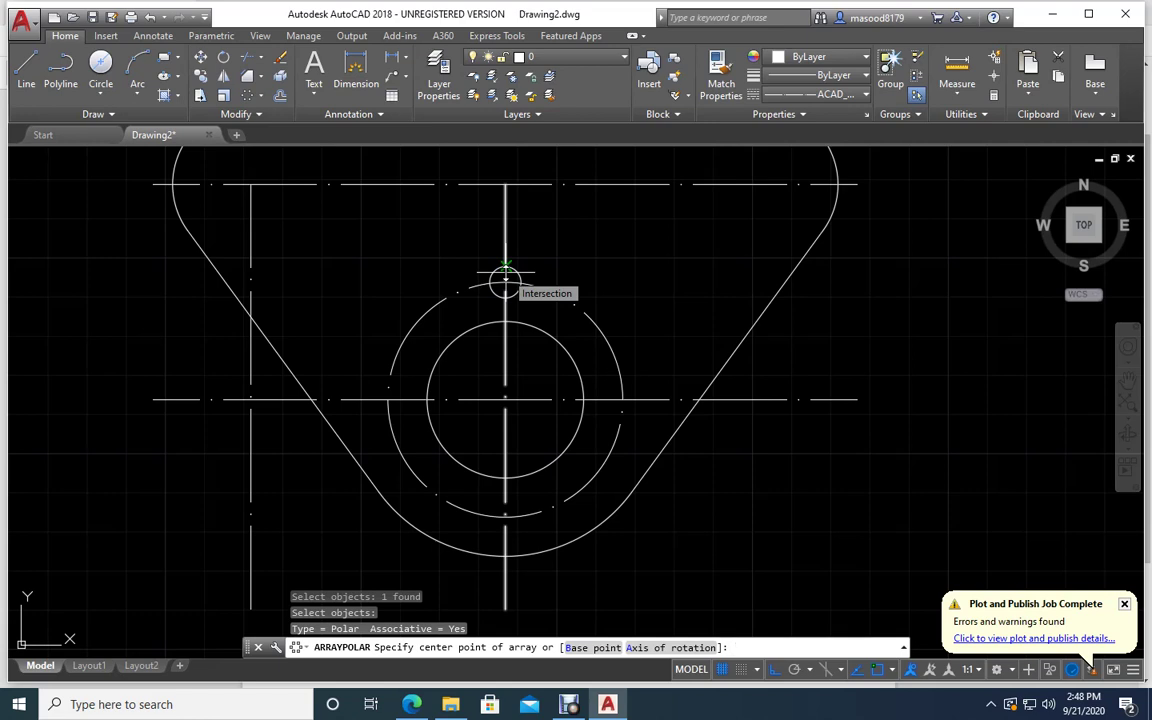
pyautogui.click(505, 399)
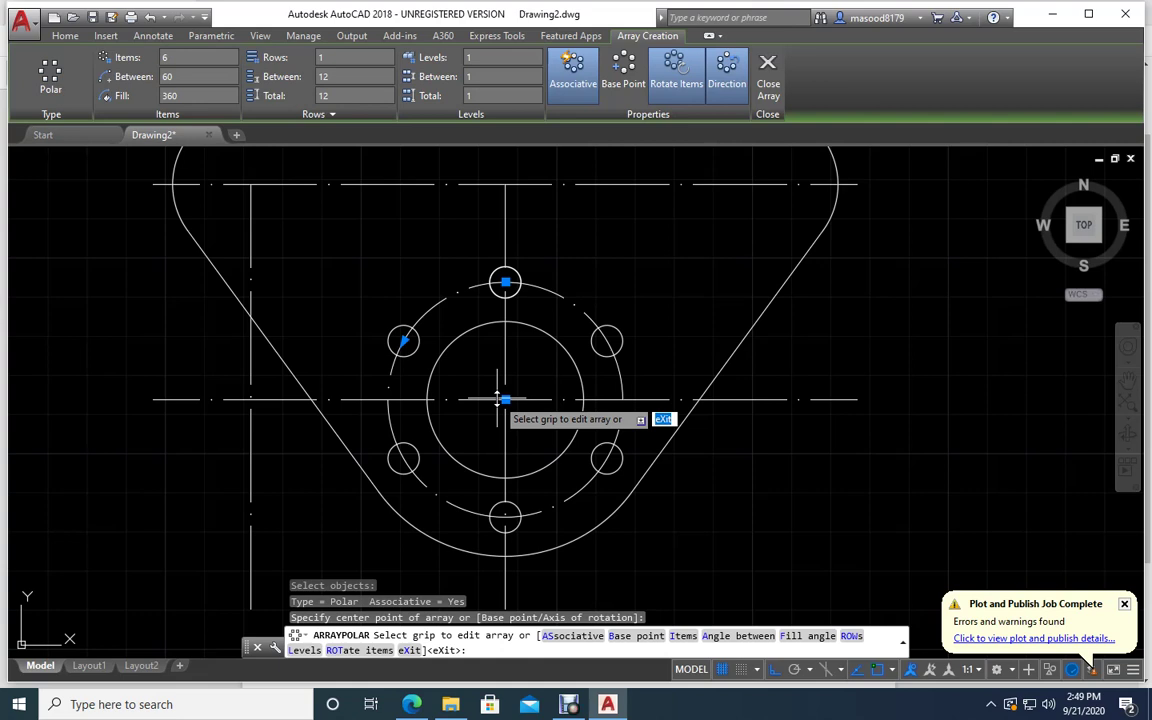
pyautogui.click(168, 62)
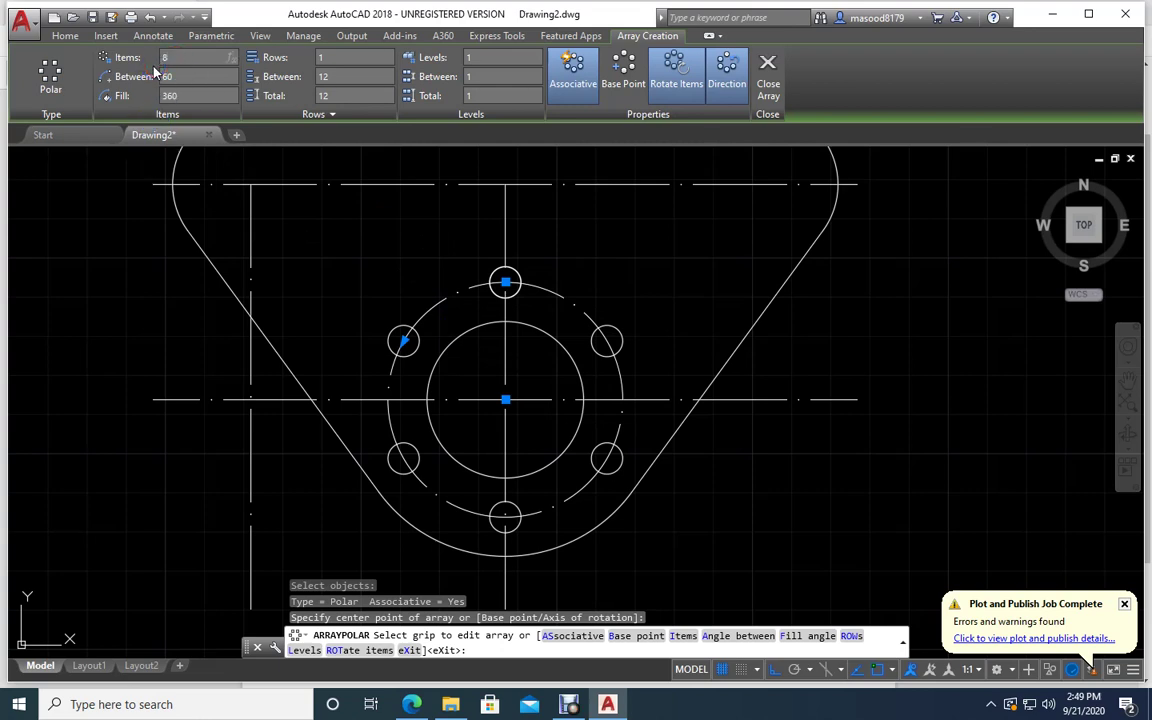
pyautogui.write('8')
pyautogui.press('Return')
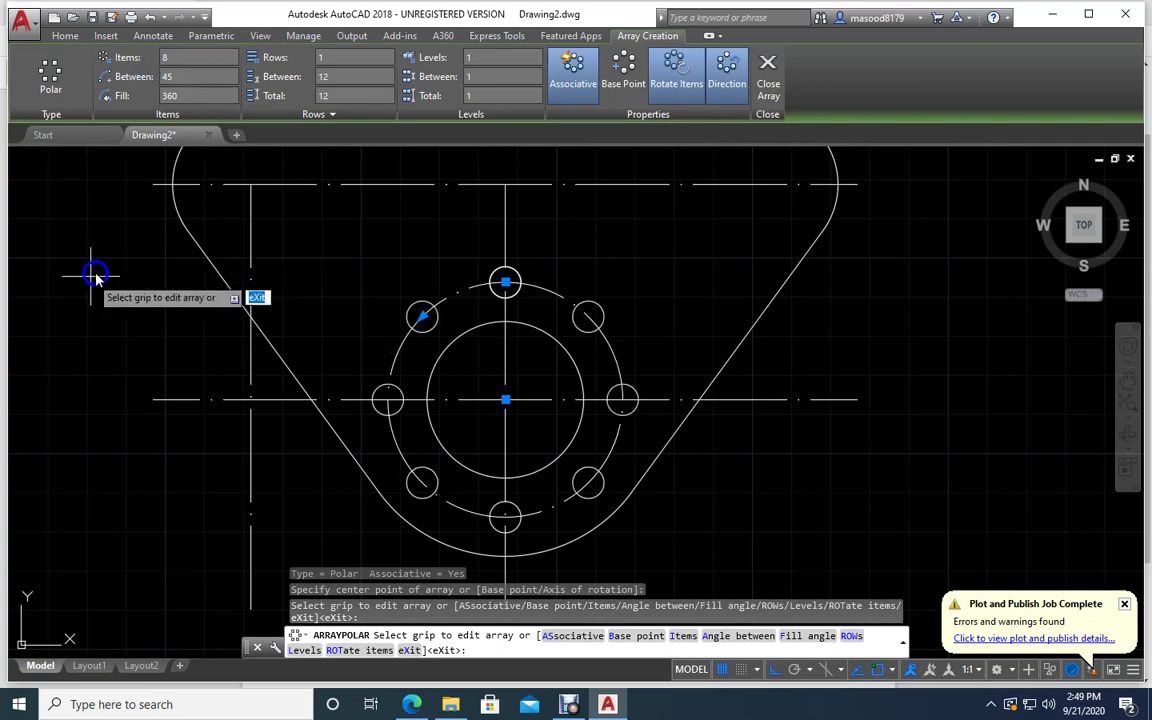
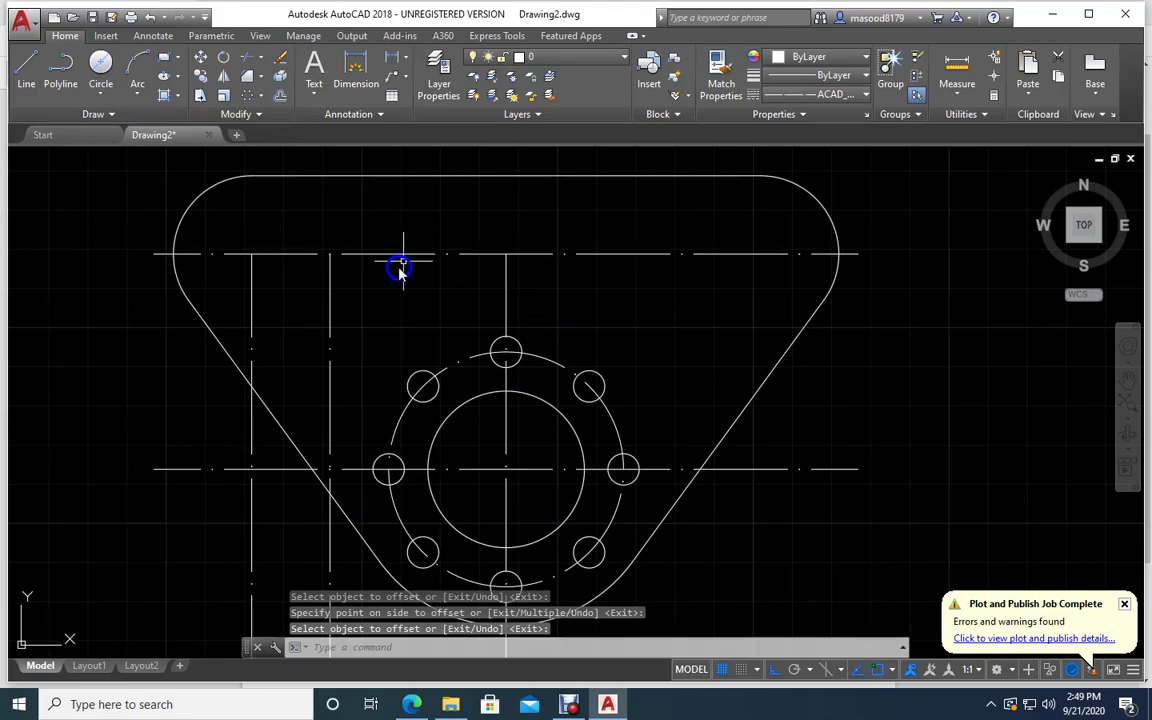
# Step: Check the slot end radius in the reference PDF and return to AutoCAD
pyautogui.click(411, 704)
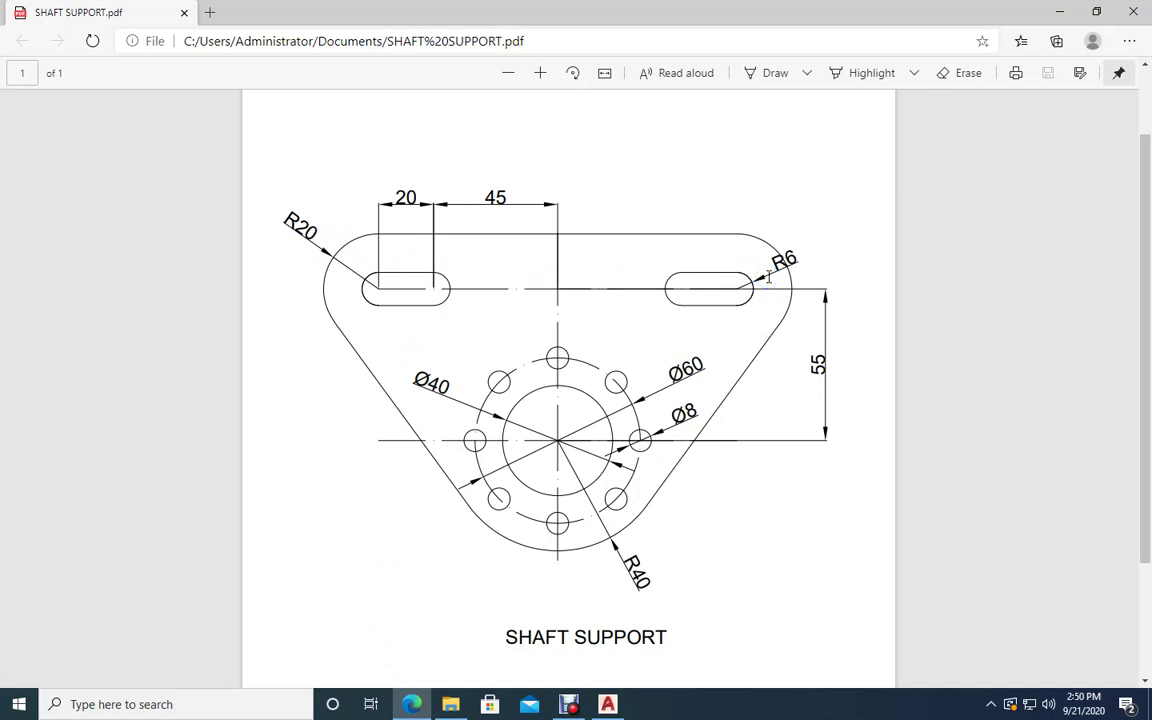
pyautogui.click(605, 705)
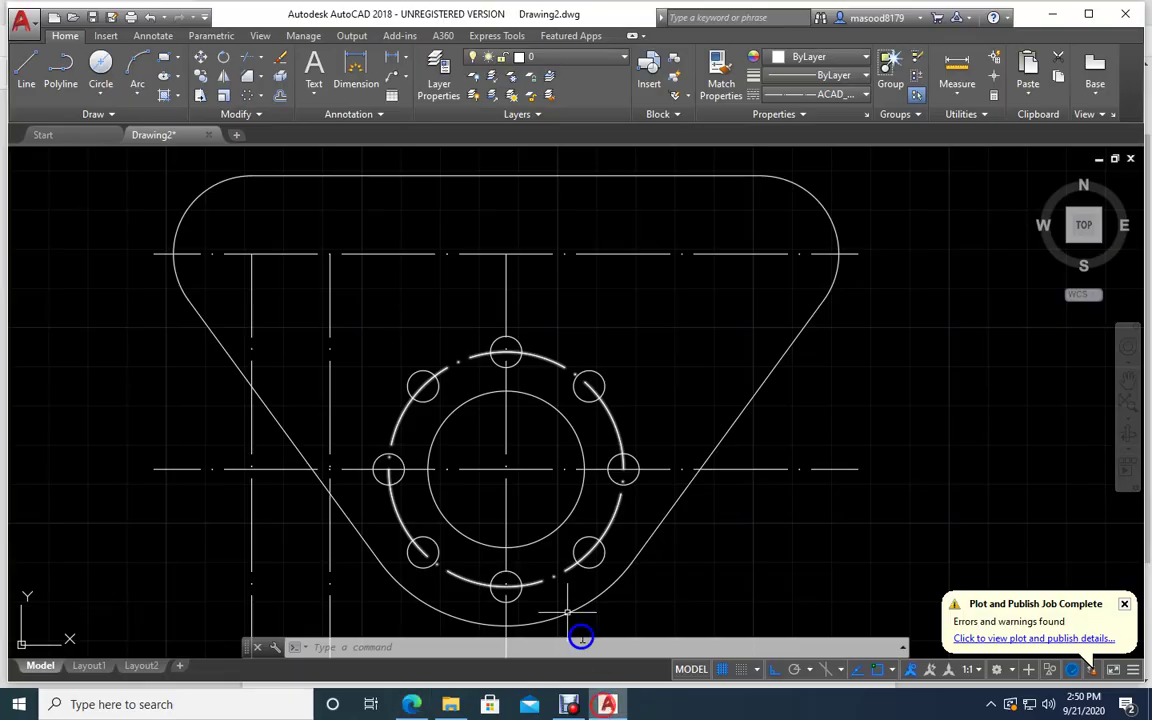
pyautogui.click(109, 101)
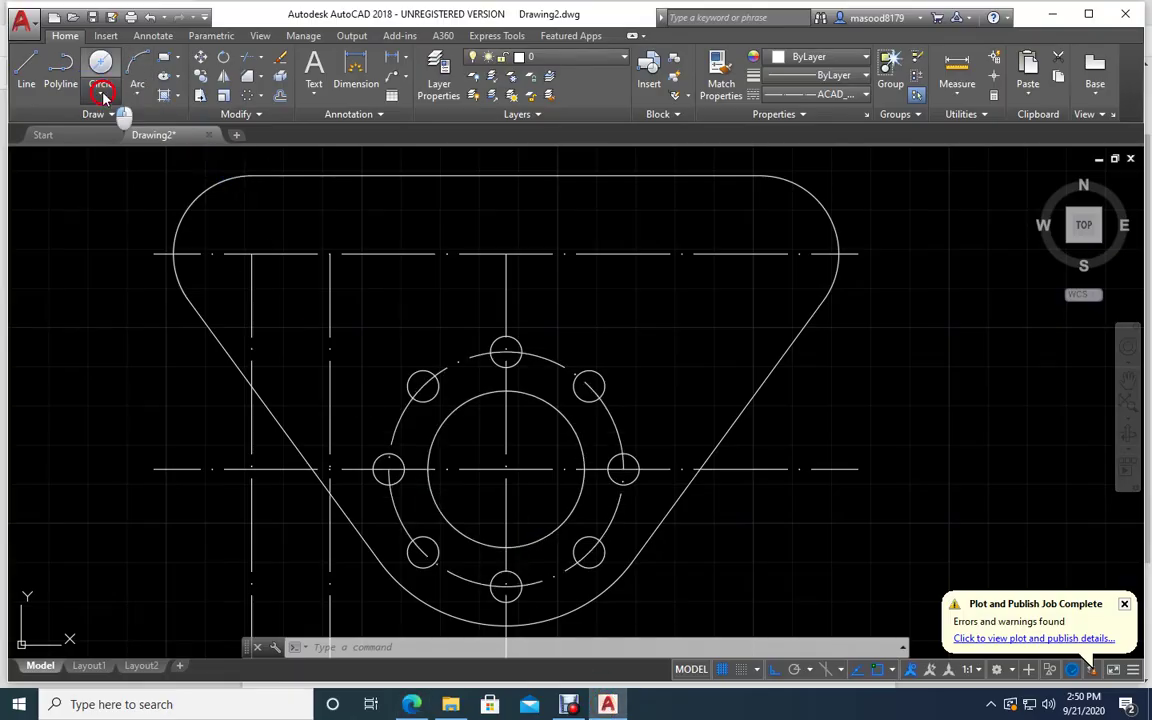
pyautogui.click(144, 134)
pyautogui.click(330, 253)
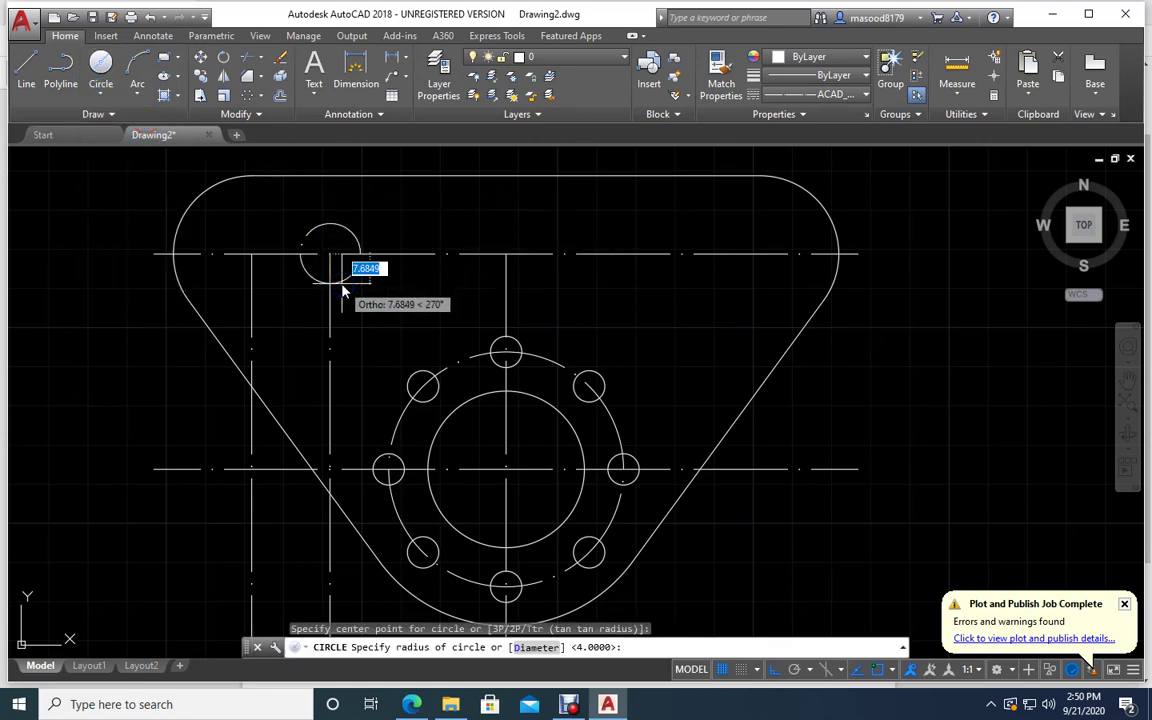
pyautogui.press('Escape')
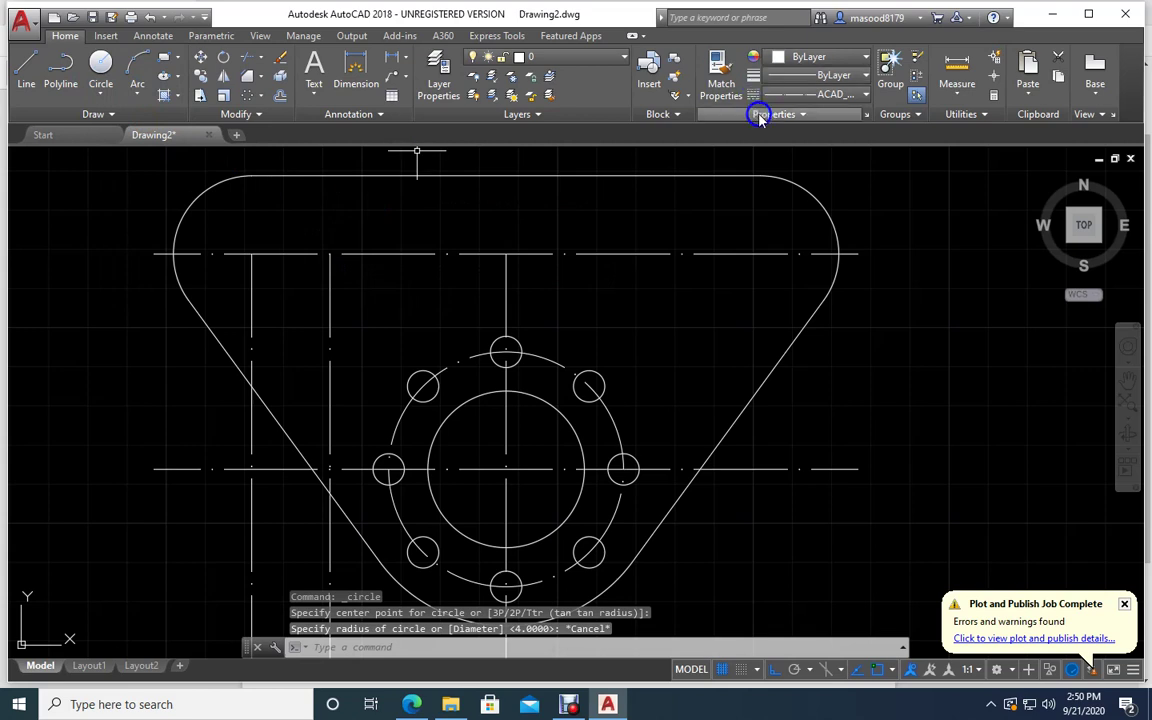
# Step: Set the linetype to ByLayer and draw a radius 6 circle where the upper horizontal centre line meets the inner of the two left vertical centre lines
pyautogui.click(866, 96)
pyautogui.click(825, 115)
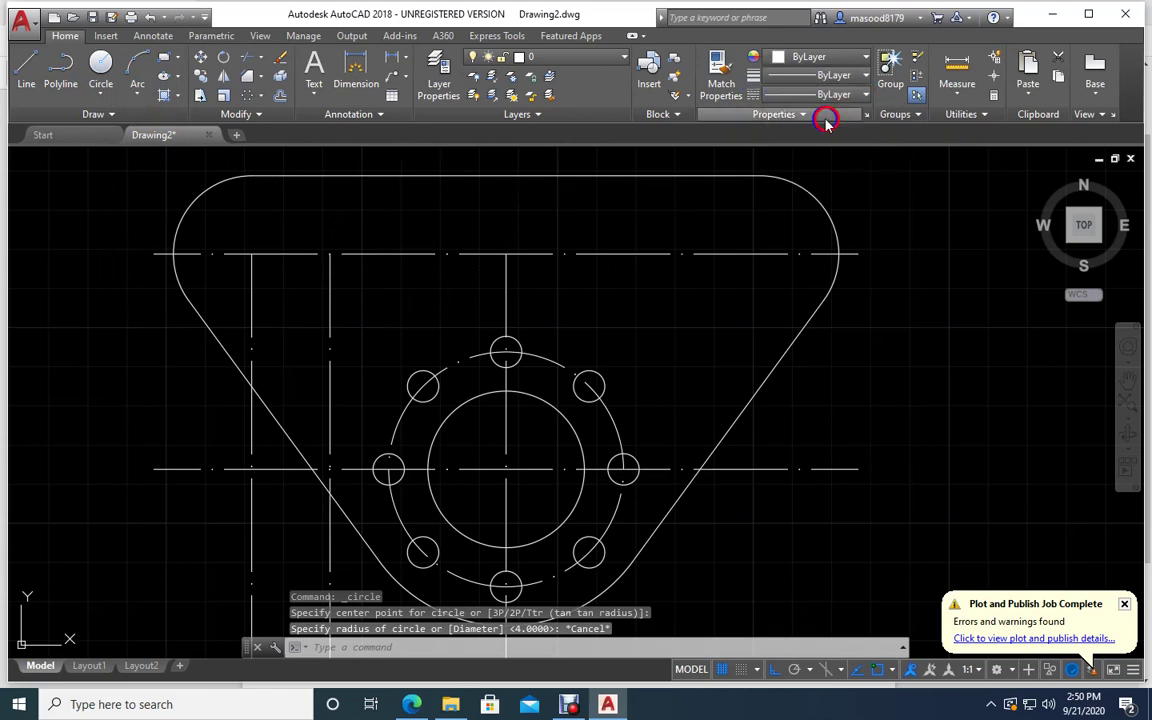
pyautogui.click(100, 66)
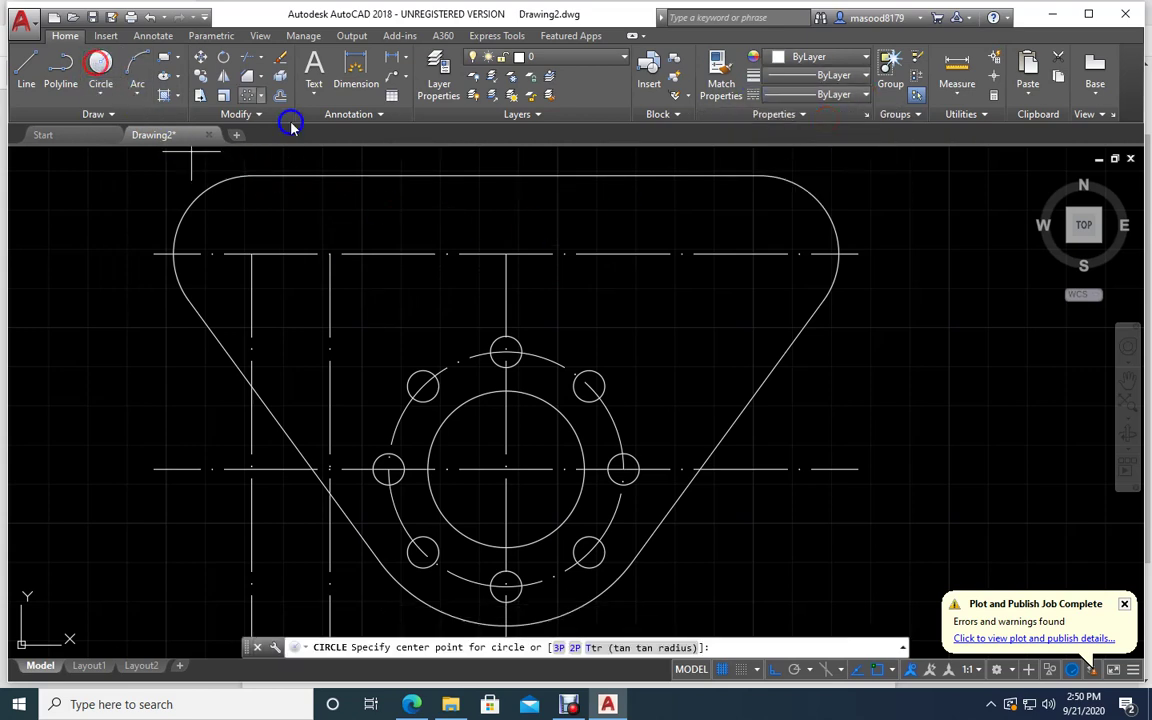
pyautogui.click(334, 255)
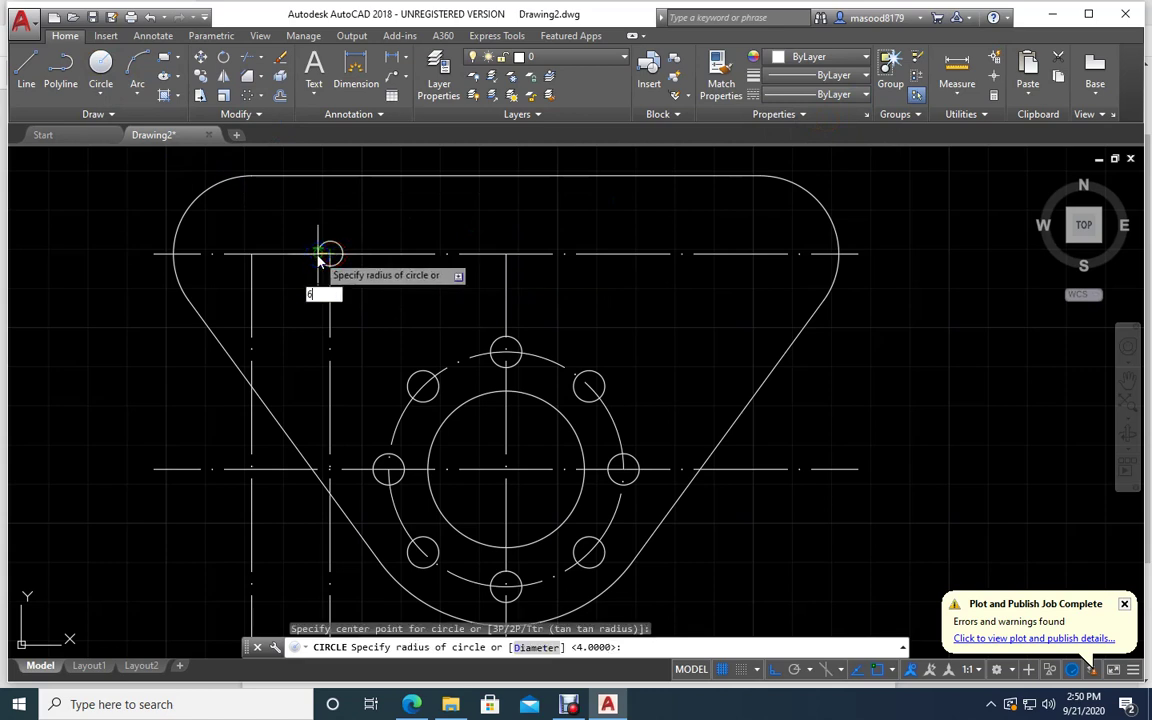
pyautogui.write('6')
pyautogui.press('Return')
# Step: Draw a second radius 6 circle where the upper horizontal centre line meets the leftmost vertical centre line
pyautogui.click(100, 66)
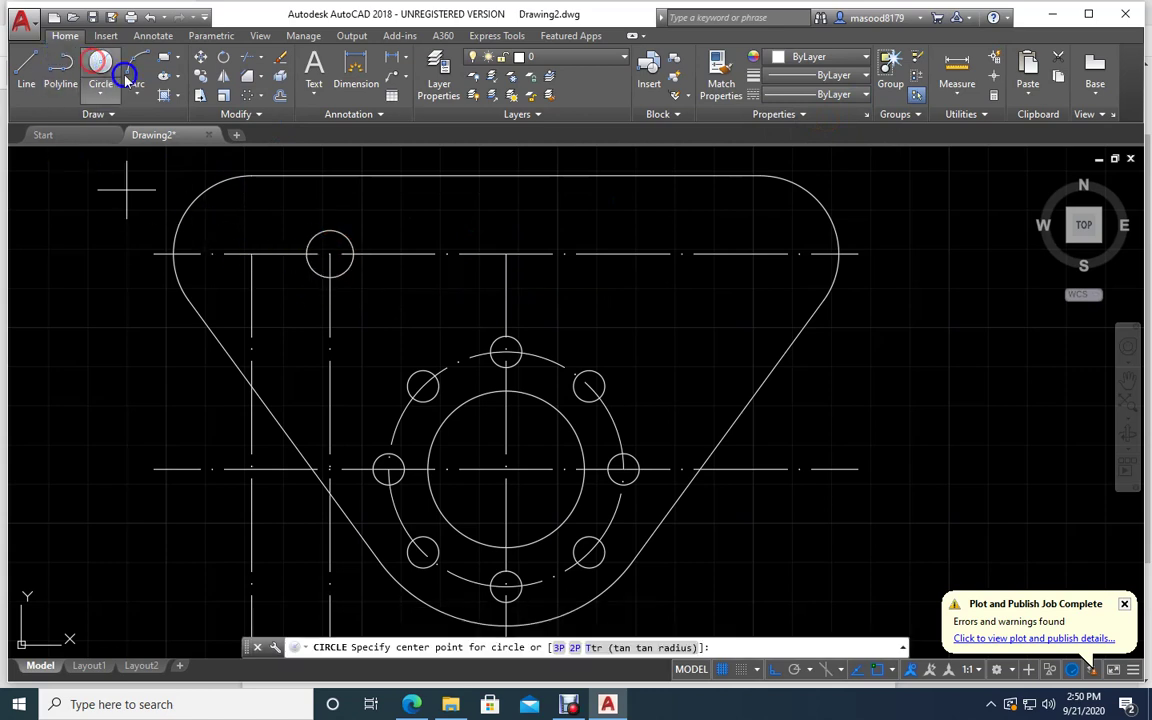
pyautogui.click(254, 258)
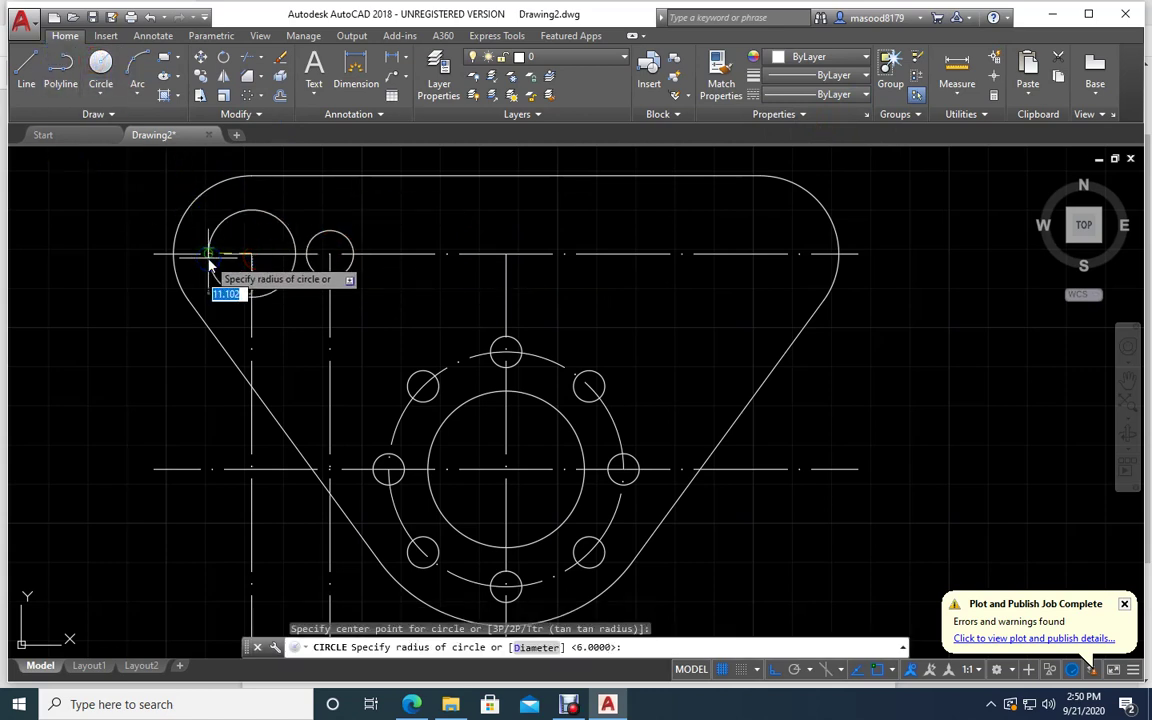
pyautogui.write('6')
pyautogui.press('Return')
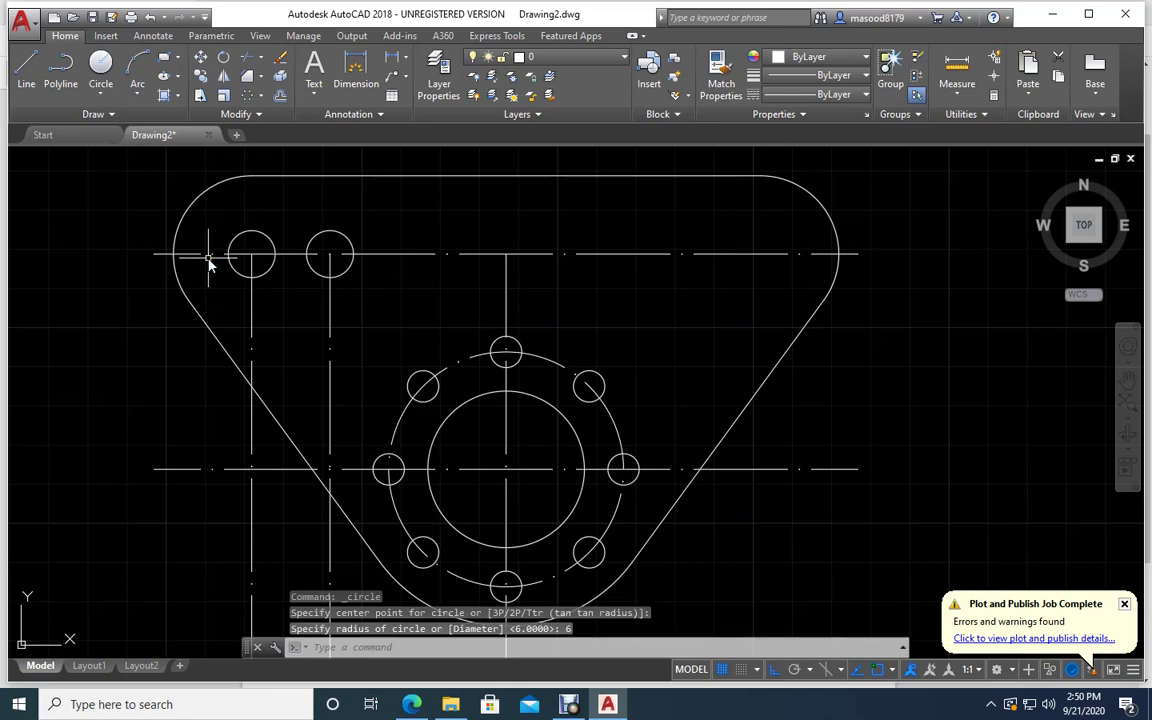
# Step: Draw two horizontal lines joining the tops and the bottoms of the two radius 6 circles to form the slot sides
pyautogui.click(26, 66)
pyautogui.click(250, 231)
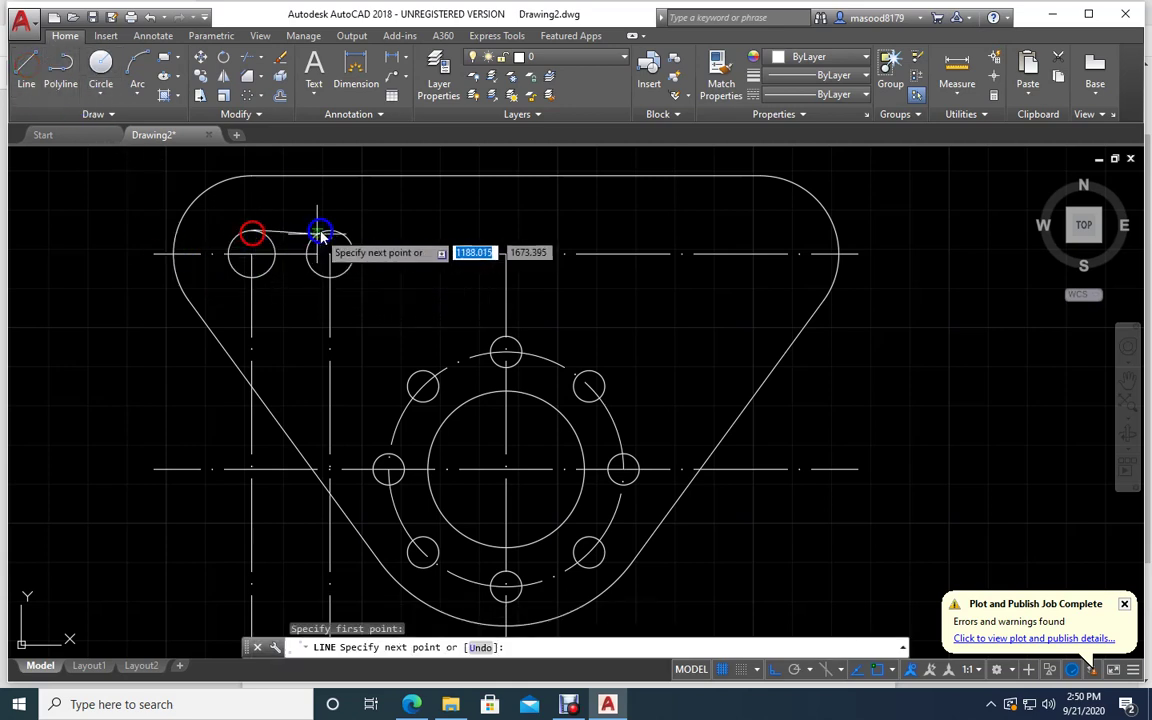
pyautogui.click(325, 232)
pyautogui.rightClick(325, 232)
pyautogui.press('Escape')
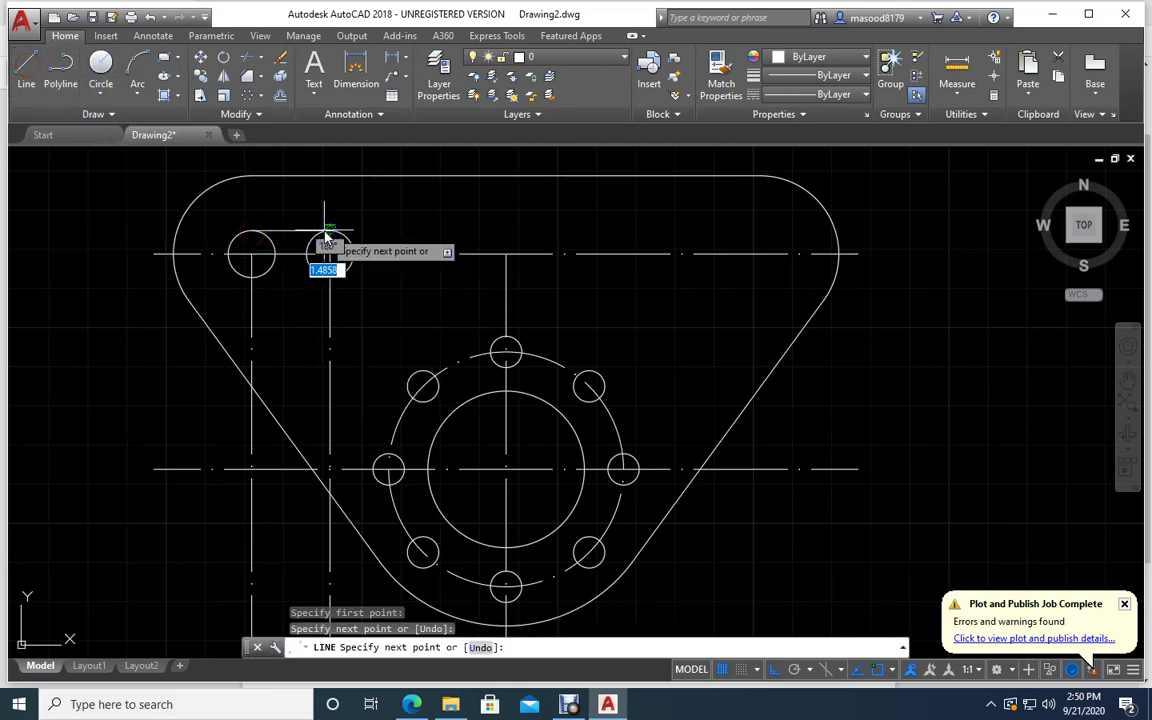
pyautogui.click(24, 70)
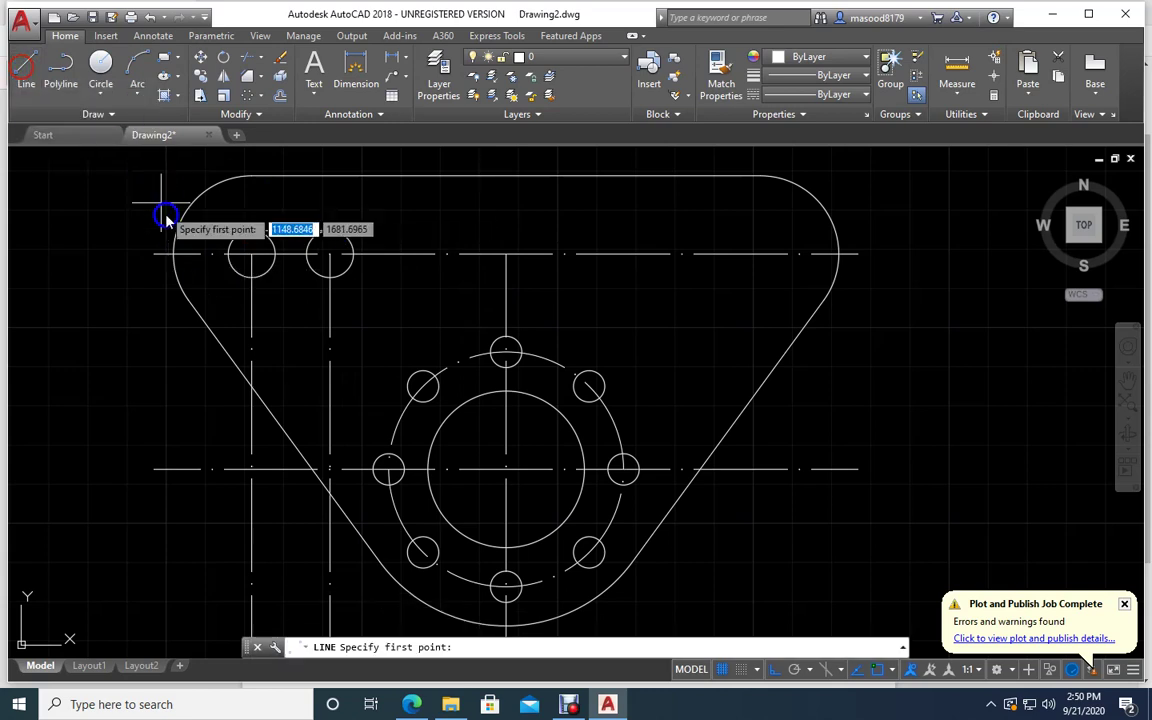
pyautogui.click(251, 281)
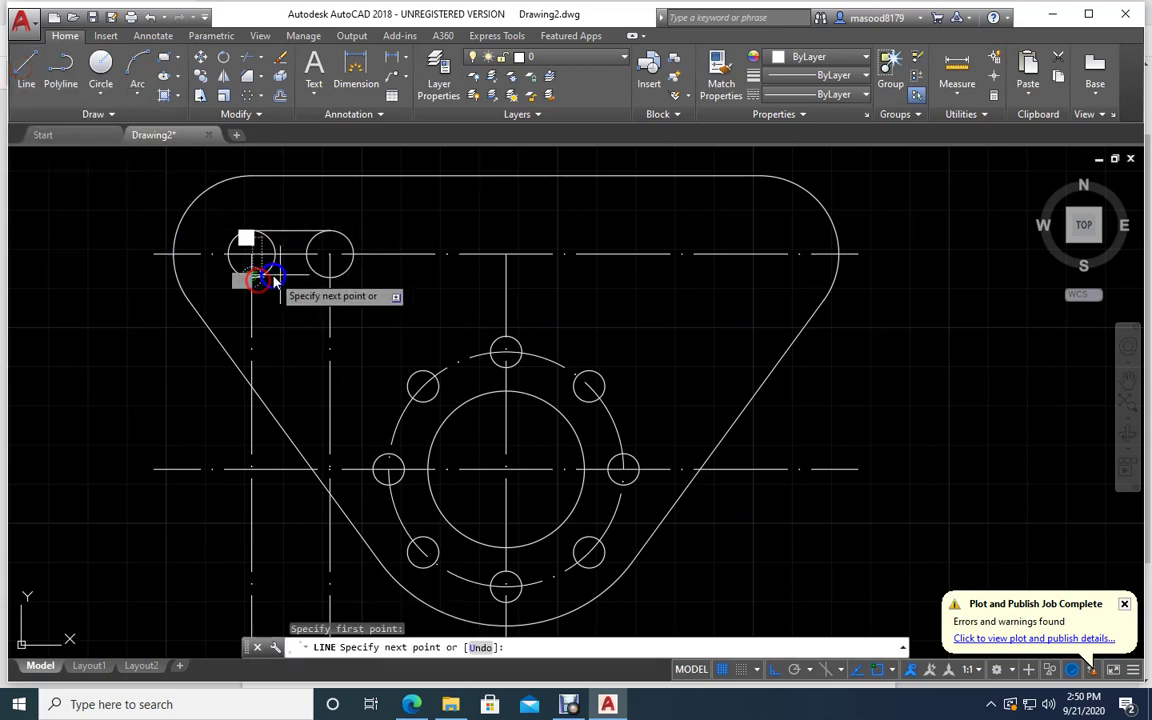
pyautogui.click(336, 284)
pyautogui.press('Return')
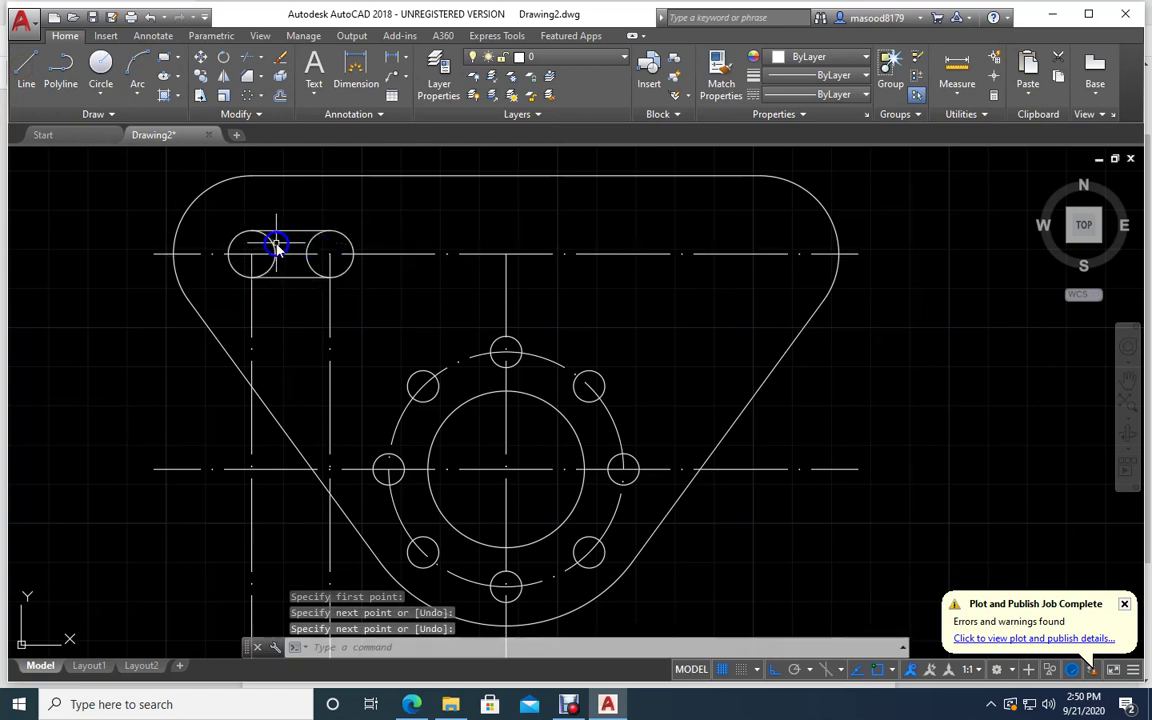
# Step: Trim away the inner halves of the two radius 6 circles, using the two horizontal slot sides as cutting edges
pyautogui.click(245, 57)
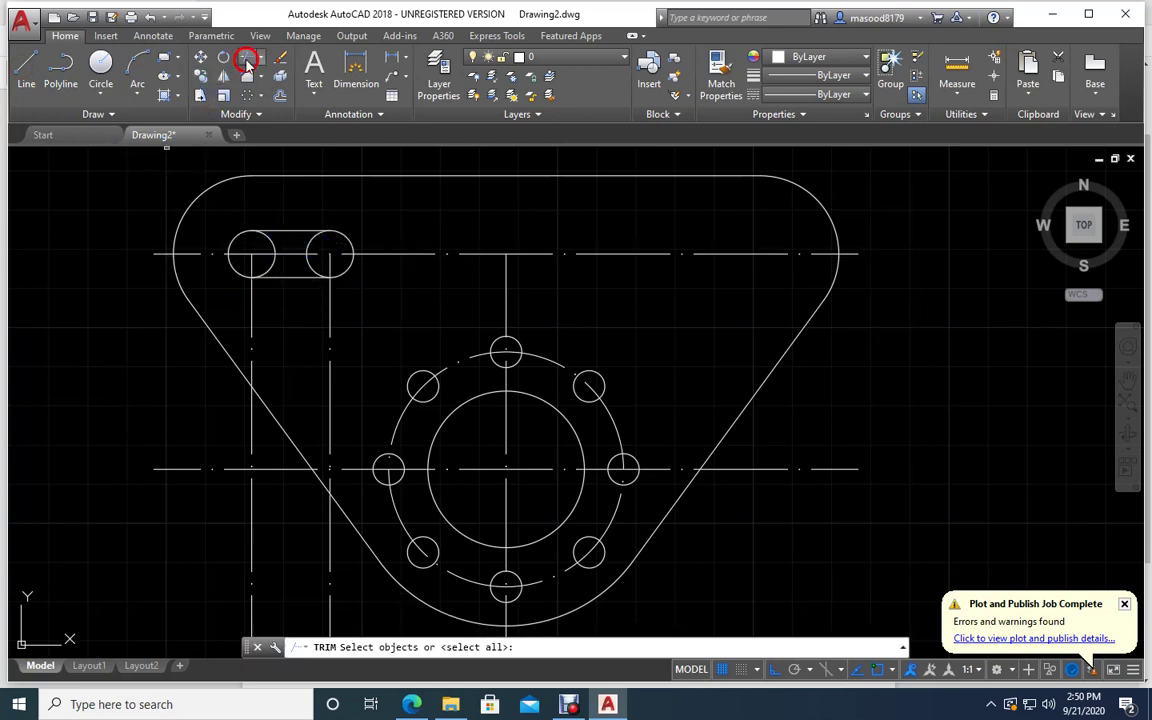
pyautogui.click(293, 233)
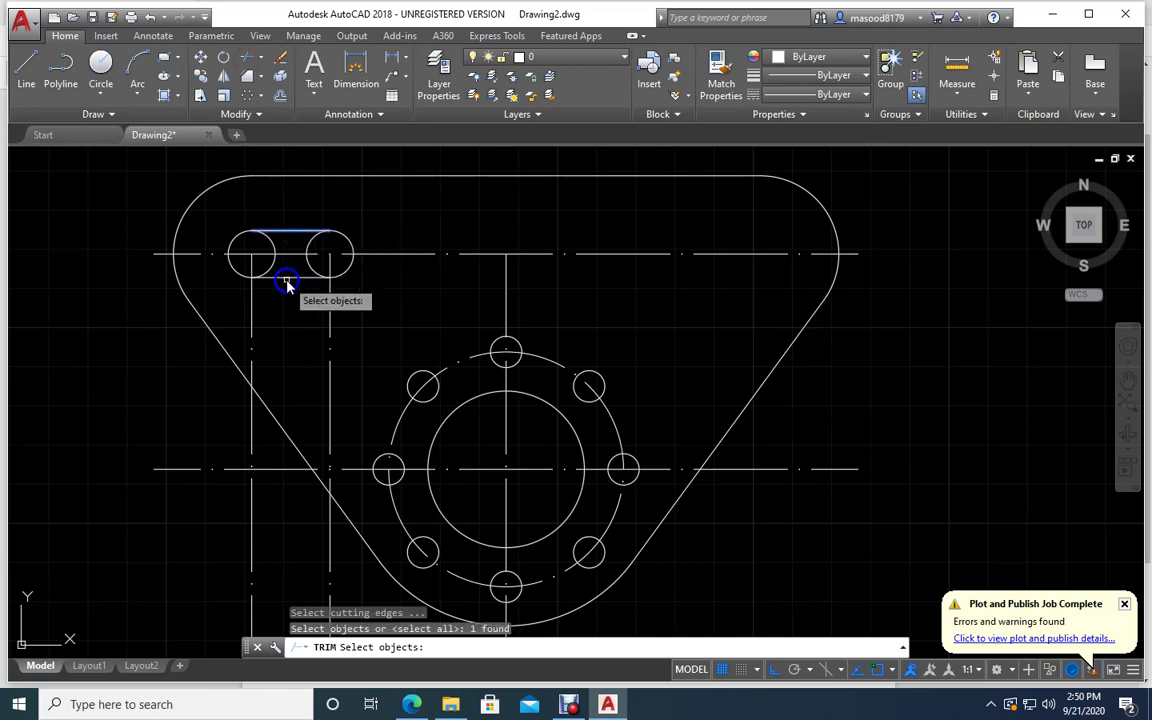
pyautogui.click(283, 278)
pyautogui.click(284, 282)
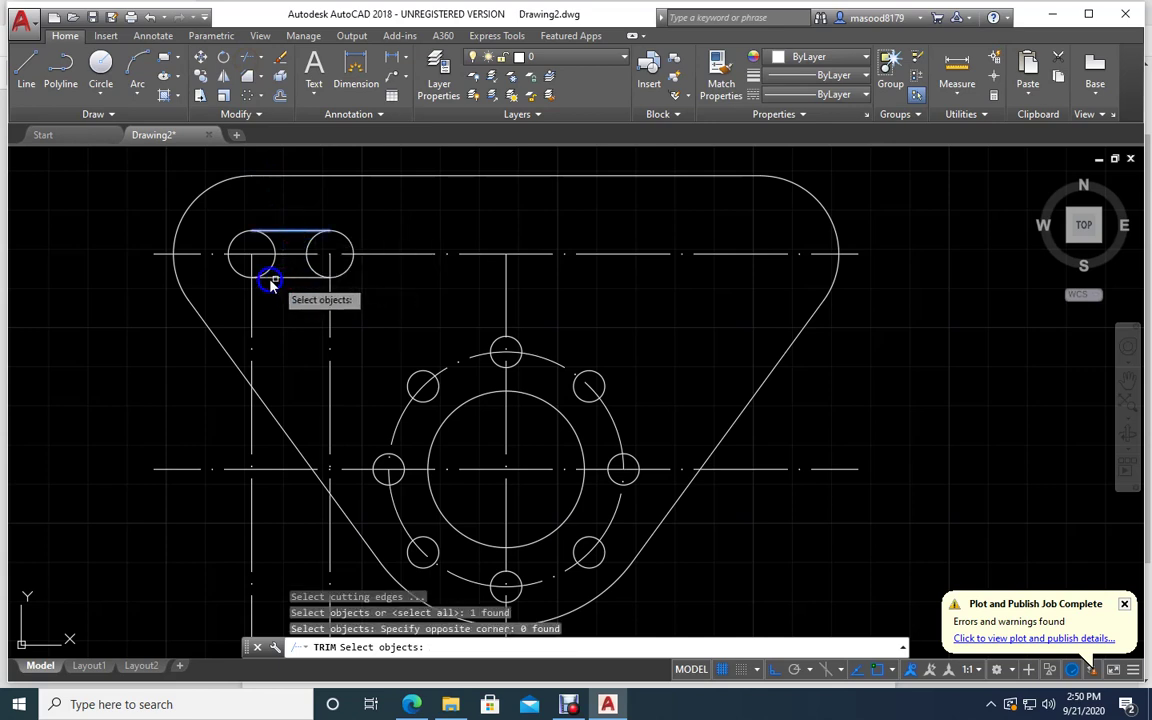
pyautogui.click(278, 277)
pyautogui.press('Return')
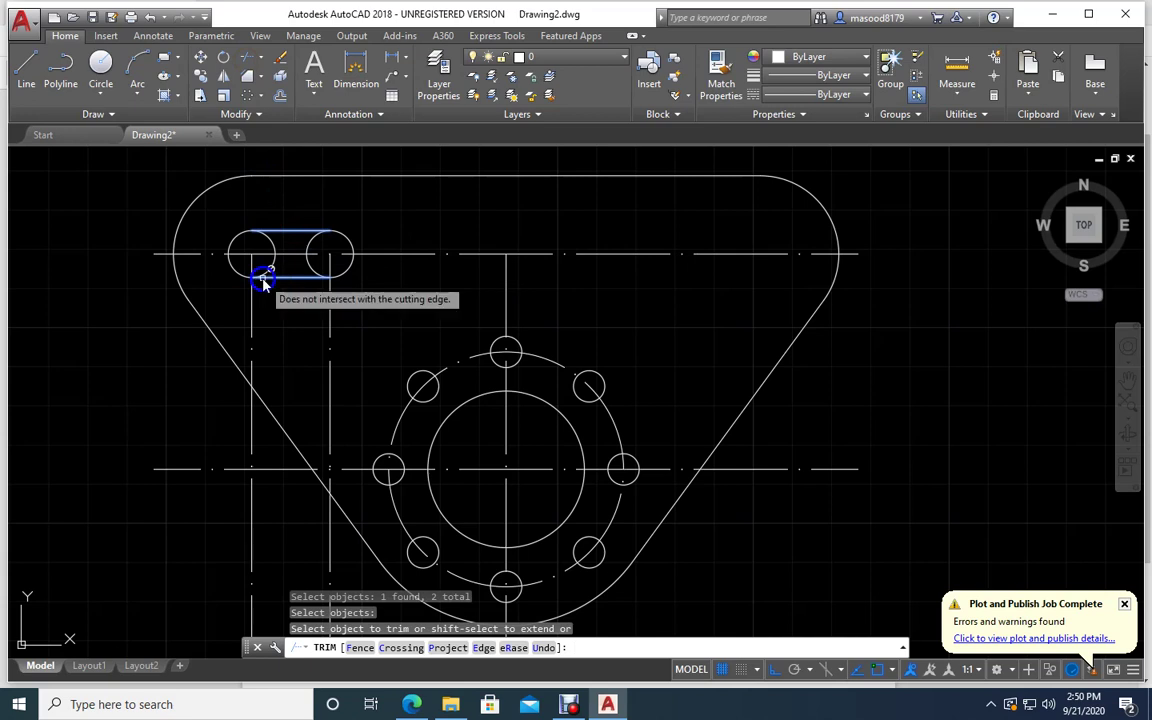
pyautogui.click(265, 272)
pyautogui.click(321, 279)
pyautogui.press('Return')
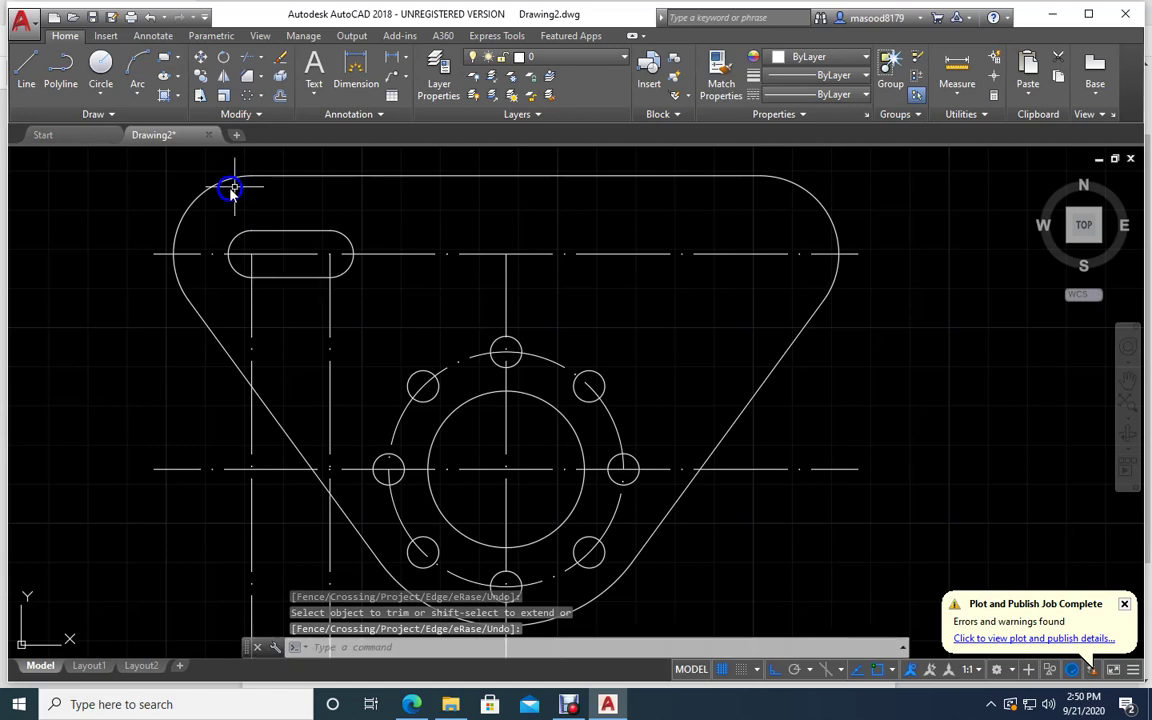
# Step: Erase the two vertical centre lines that run down through the slot's end centres
pyautogui.click(283, 60)
pyautogui.click(360, 321)
pyautogui.click(233, 319)
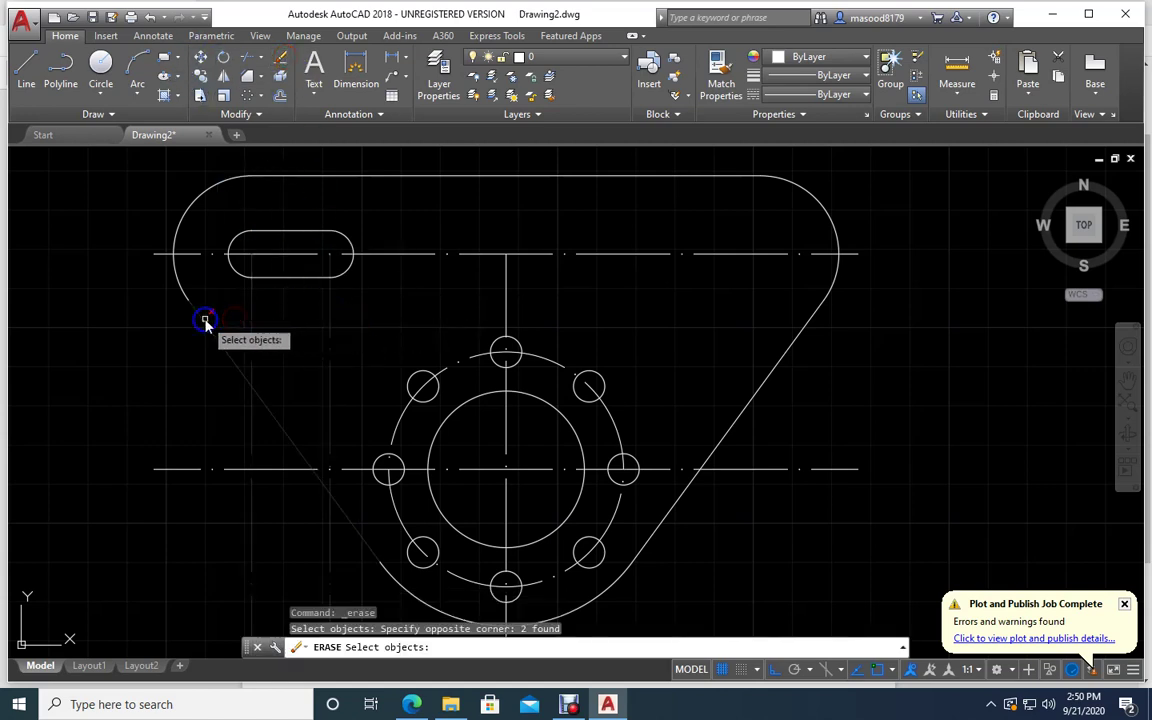
pyautogui.press('Return')
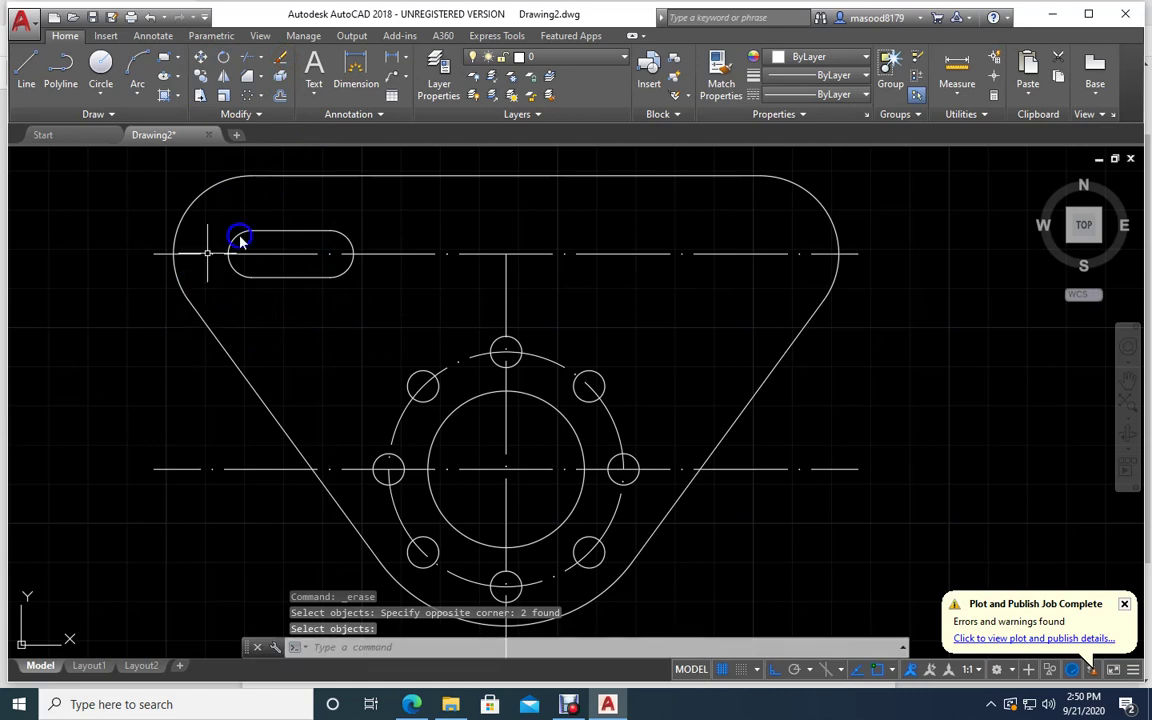
# Step: Mirror the finished slot about the plate's vertical centre line, keeping the original slot
pyautogui.click(223, 78)
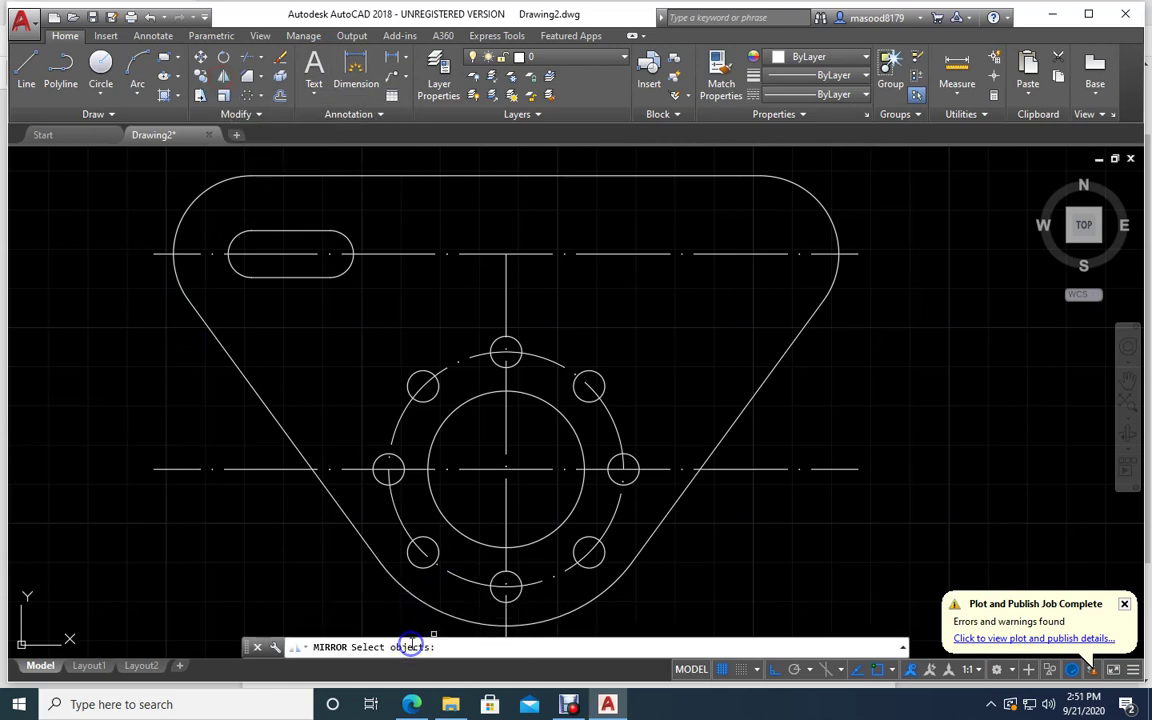
pyautogui.click(364, 284)
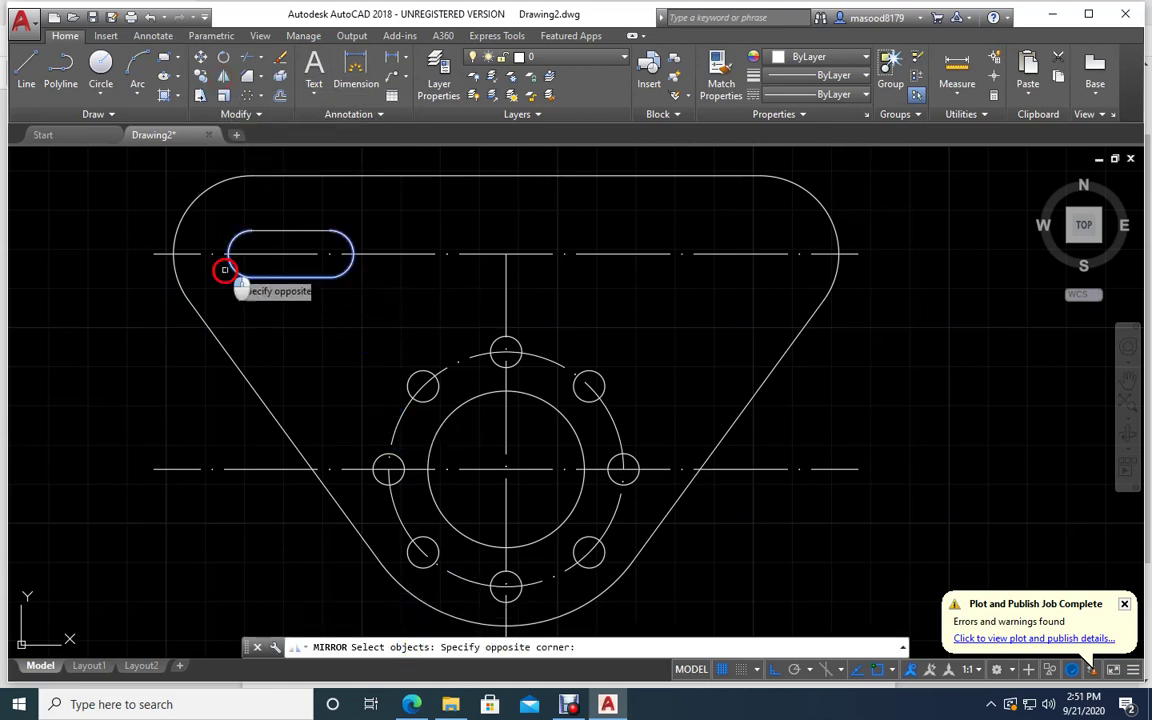
pyautogui.click(225, 270)
pyautogui.click(277, 230)
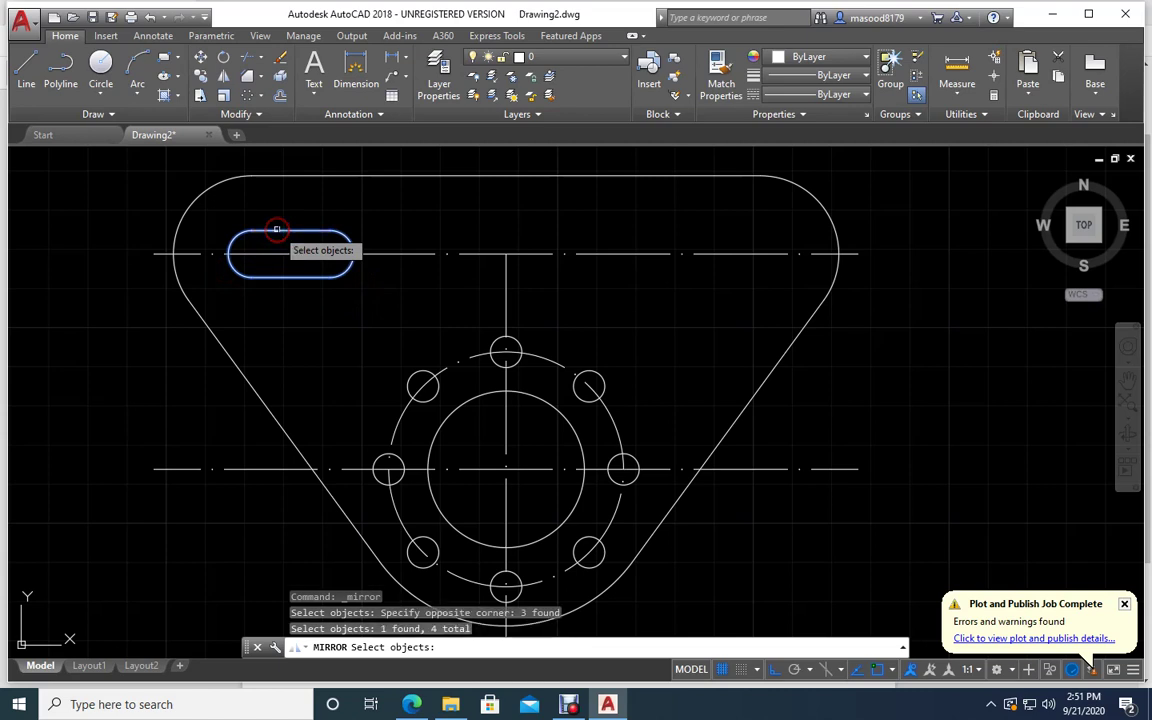
pyautogui.press('Return')
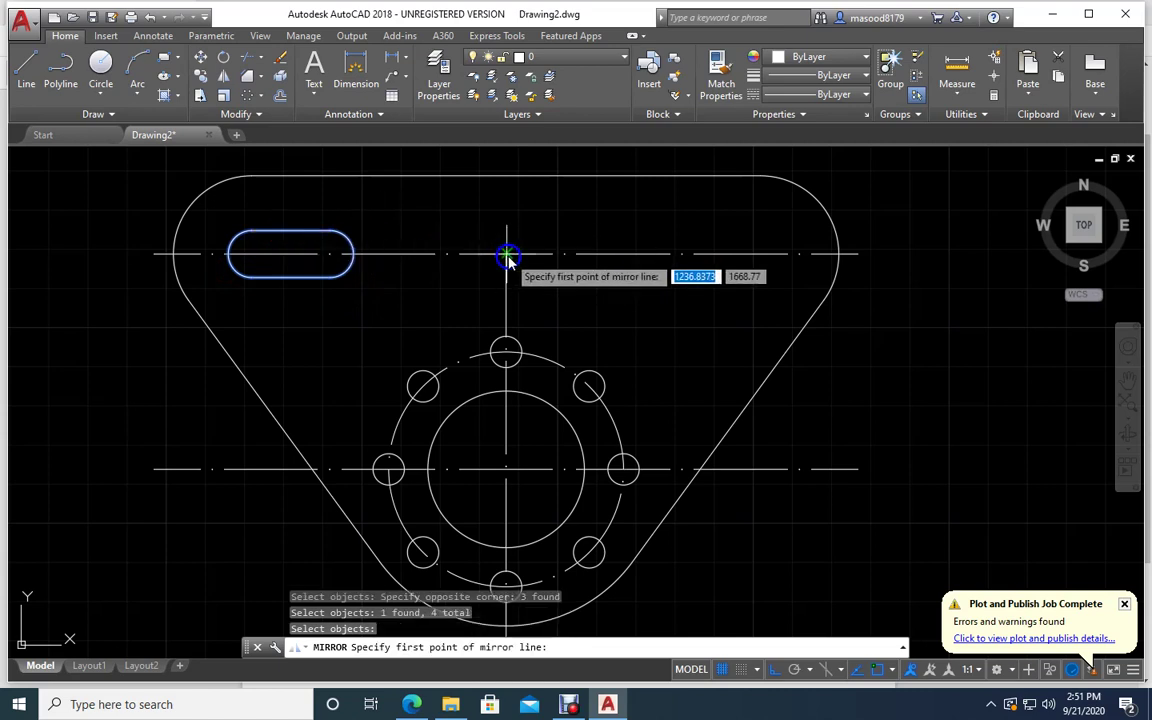
pyautogui.click(507, 254)
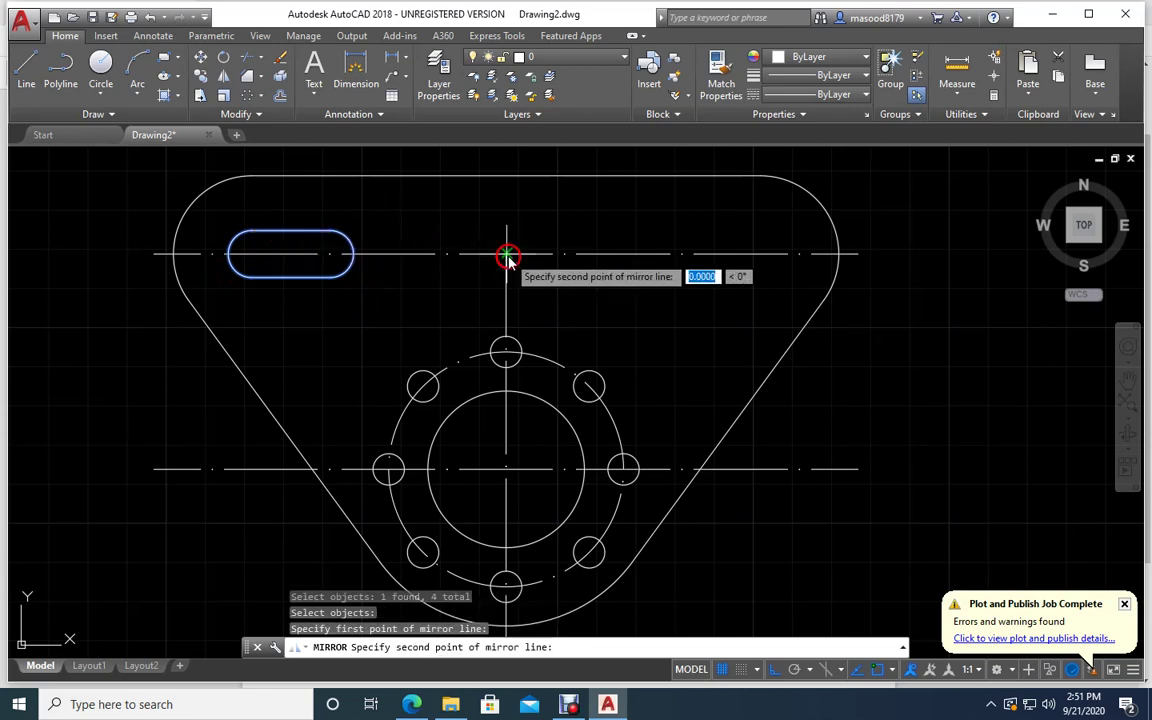
pyautogui.click(490, 315)
pyautogui.press('Return')
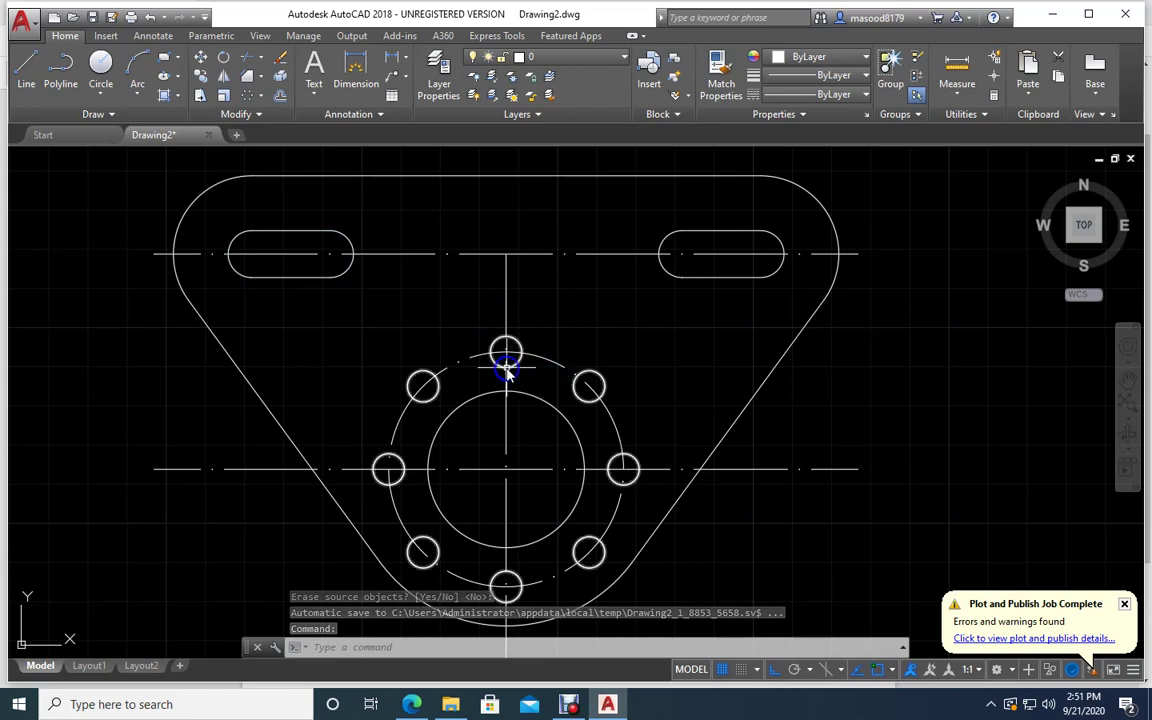
pyautogui.scroll(-2, 512, 362)
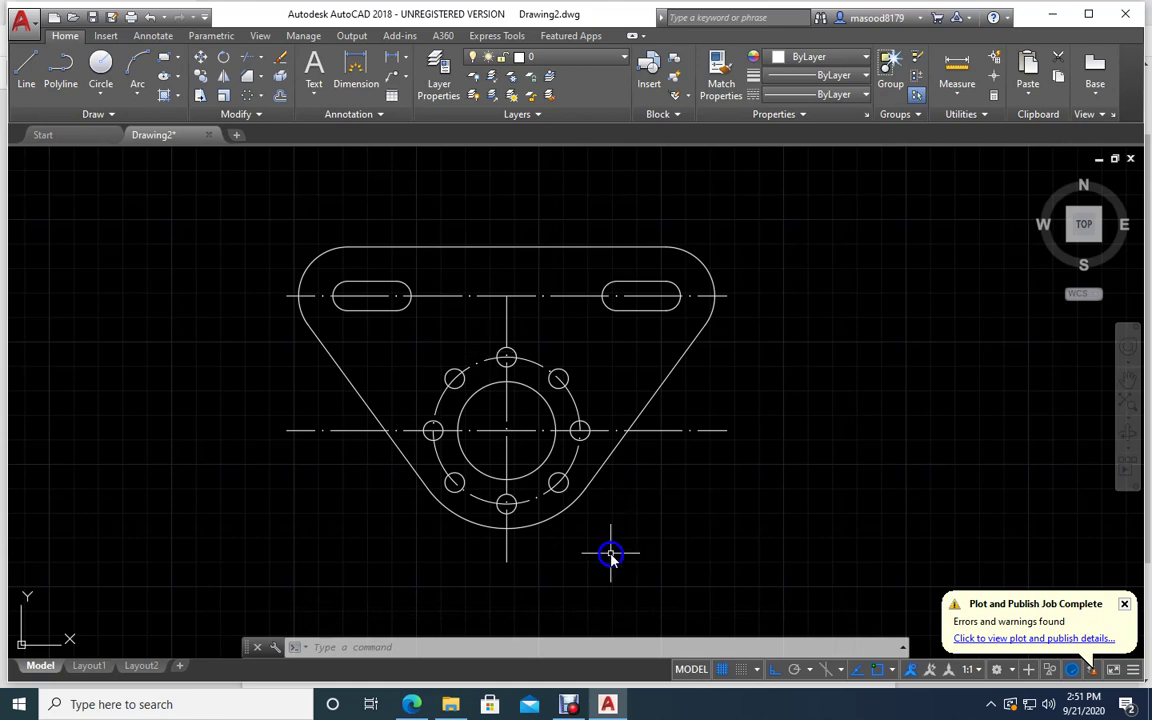
pyautogui.click(568, 702)
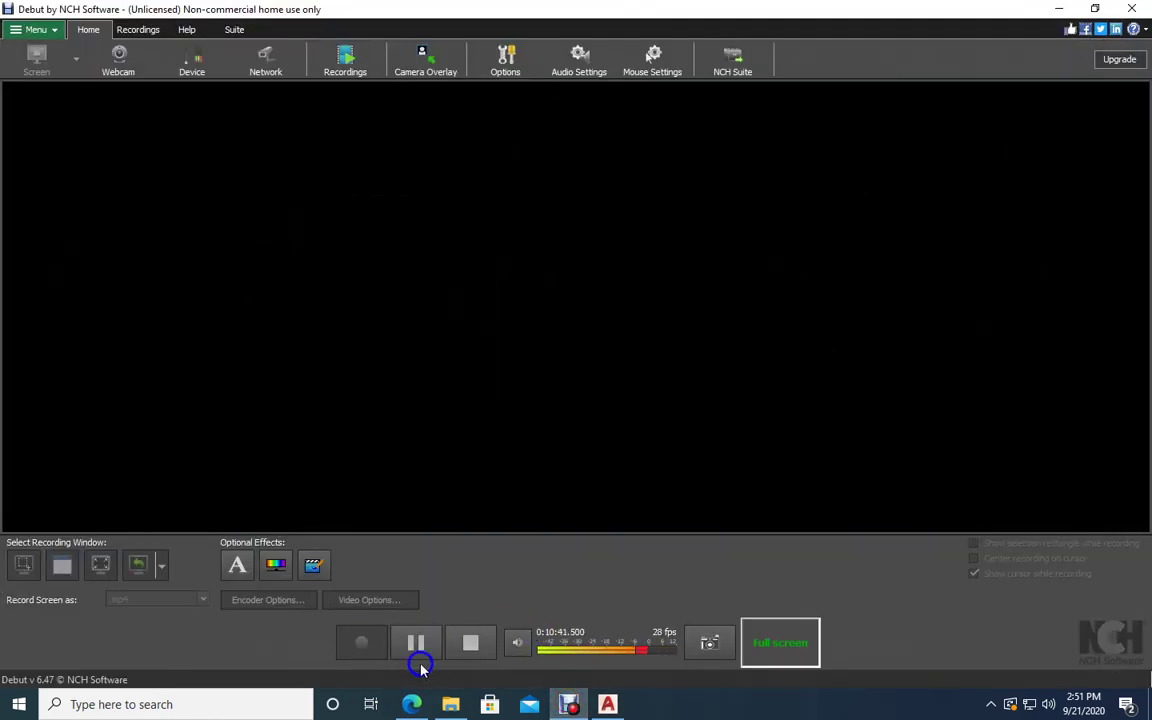